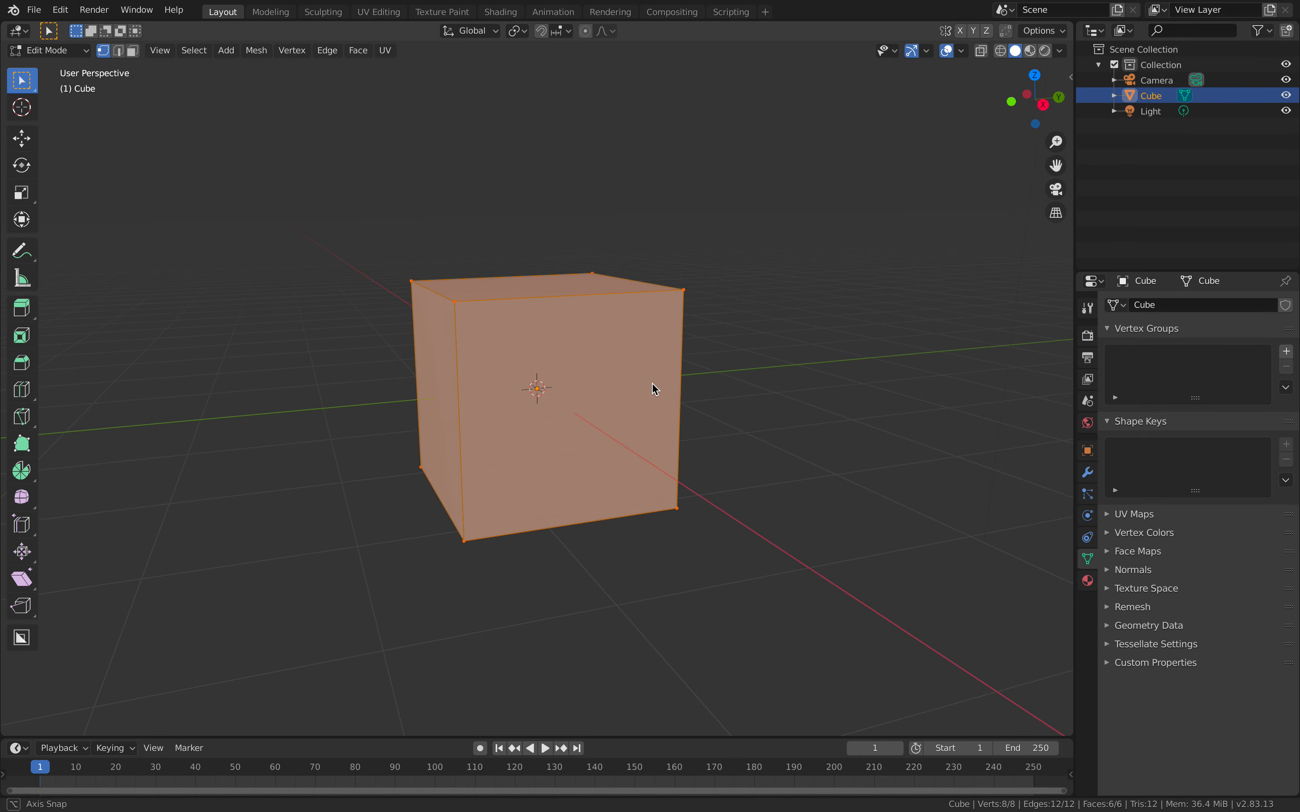
- Subdivide the whole cube with the number of cuts set to 2
right_click(656, 356)
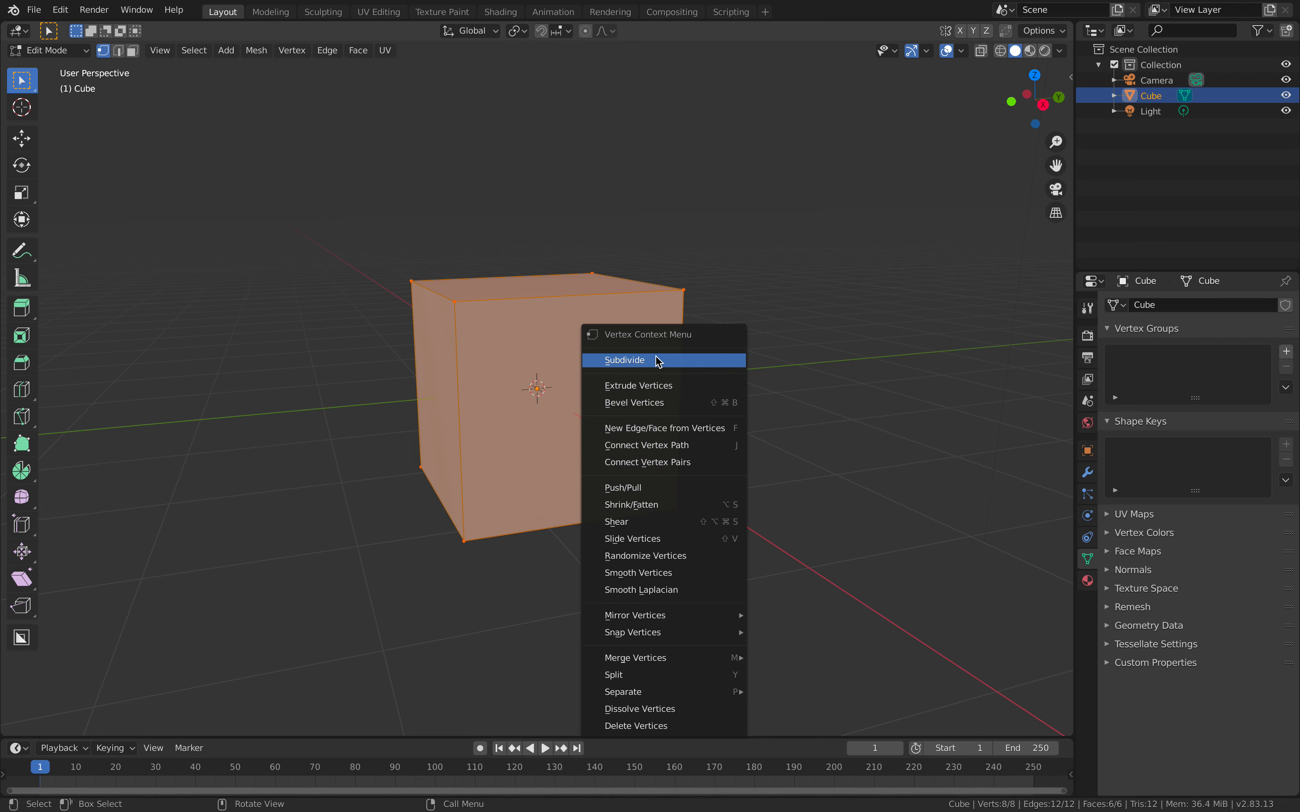
click(620, 368)
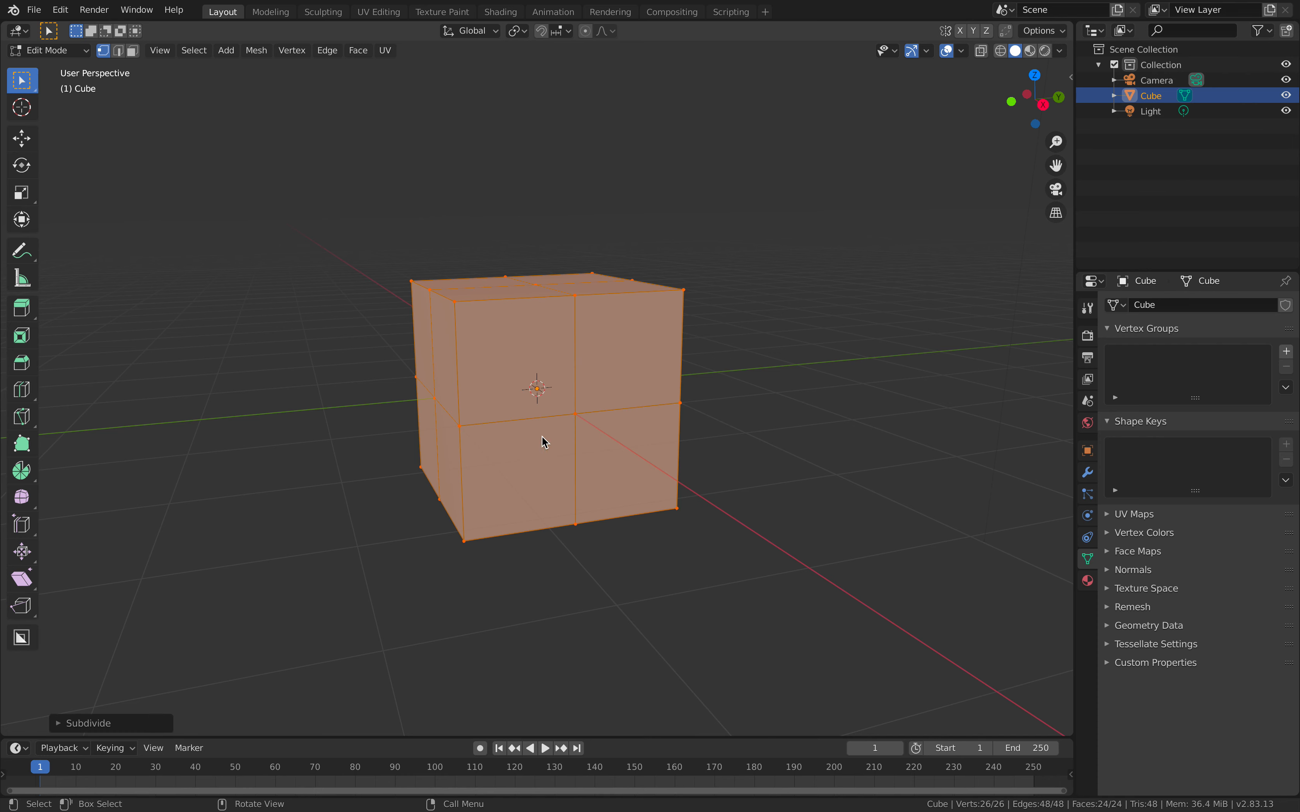
click(72, 724)
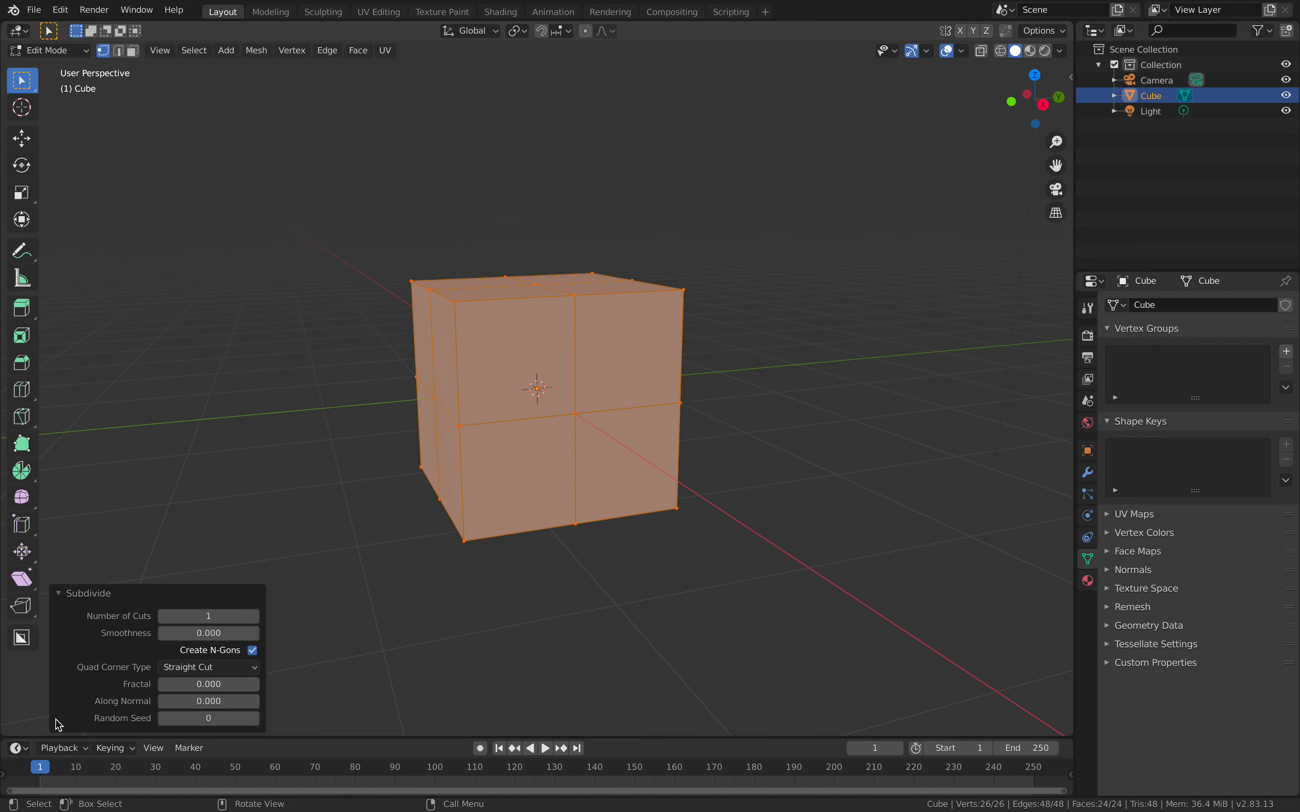
click(255, 616)
middle_drag(400, 557, 478, 528)
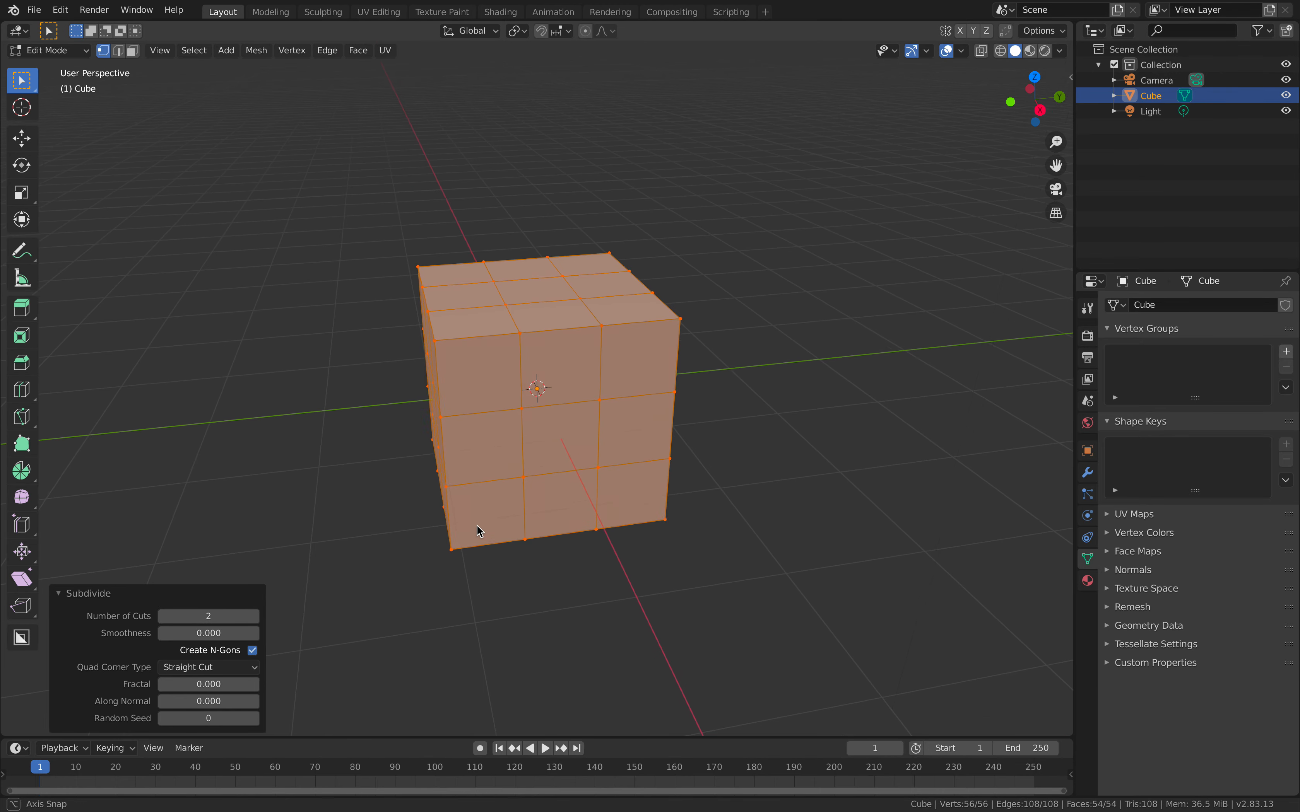
middle_drag(365, 384, 415, 366)
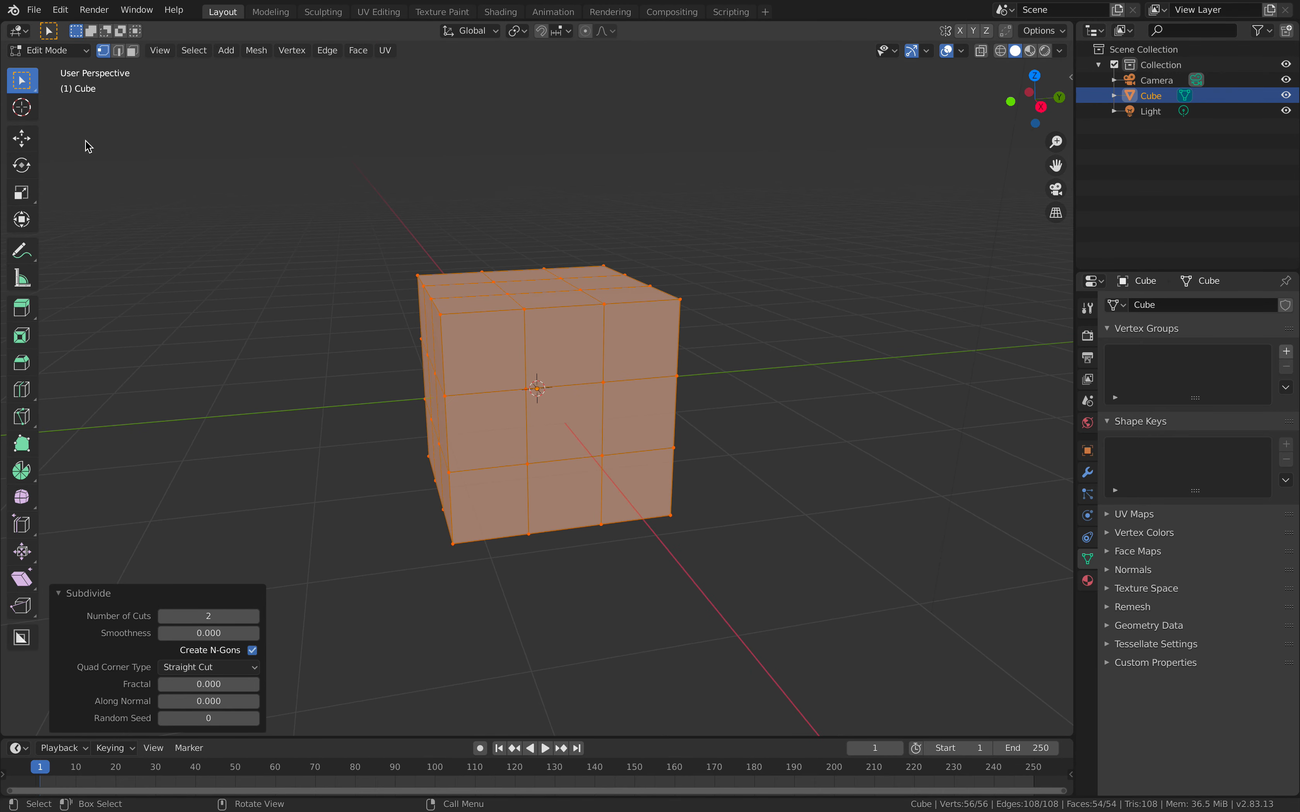
- Switch the cube to Object Mode and enable Cavity in the viewport shading options
click(53, 51)
click(56, 68)
middle_drag(325, 175, 413, 222)
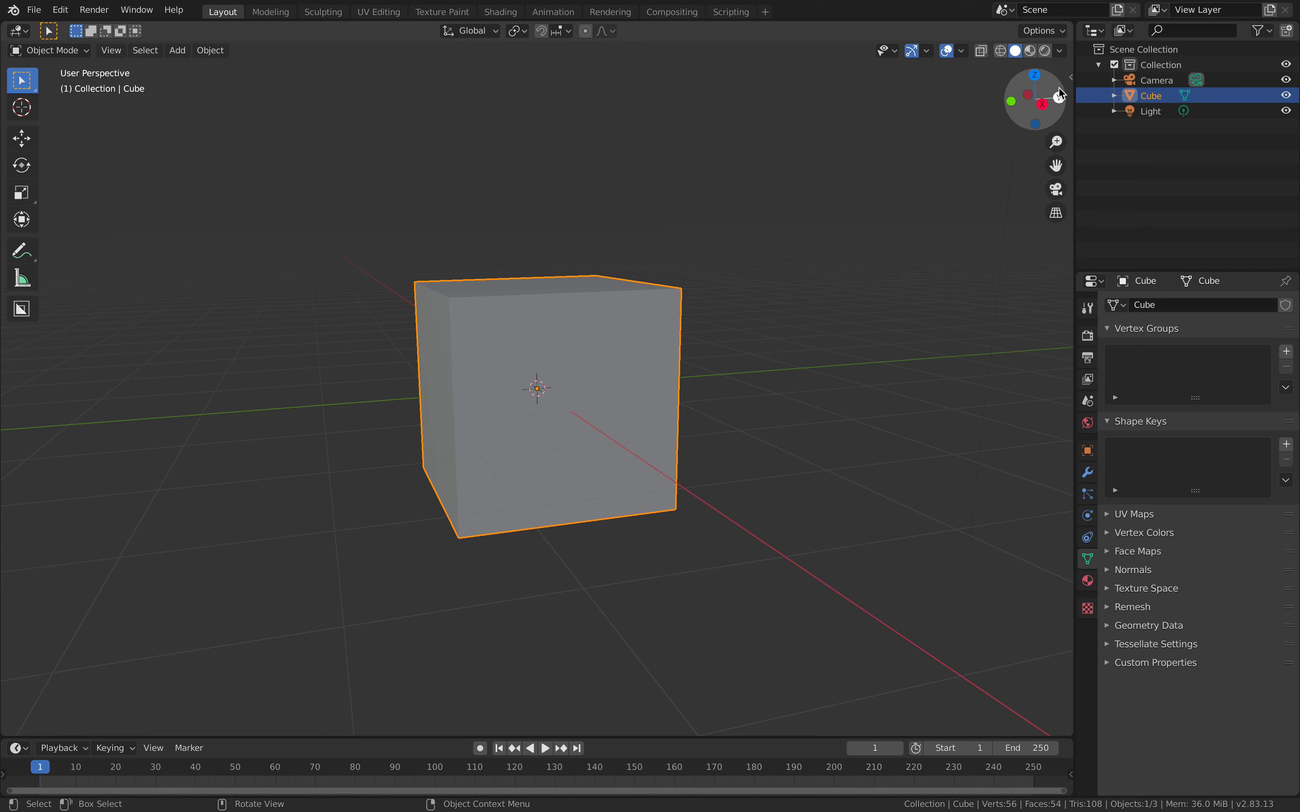
click(1060, 51)
click(974, 398)
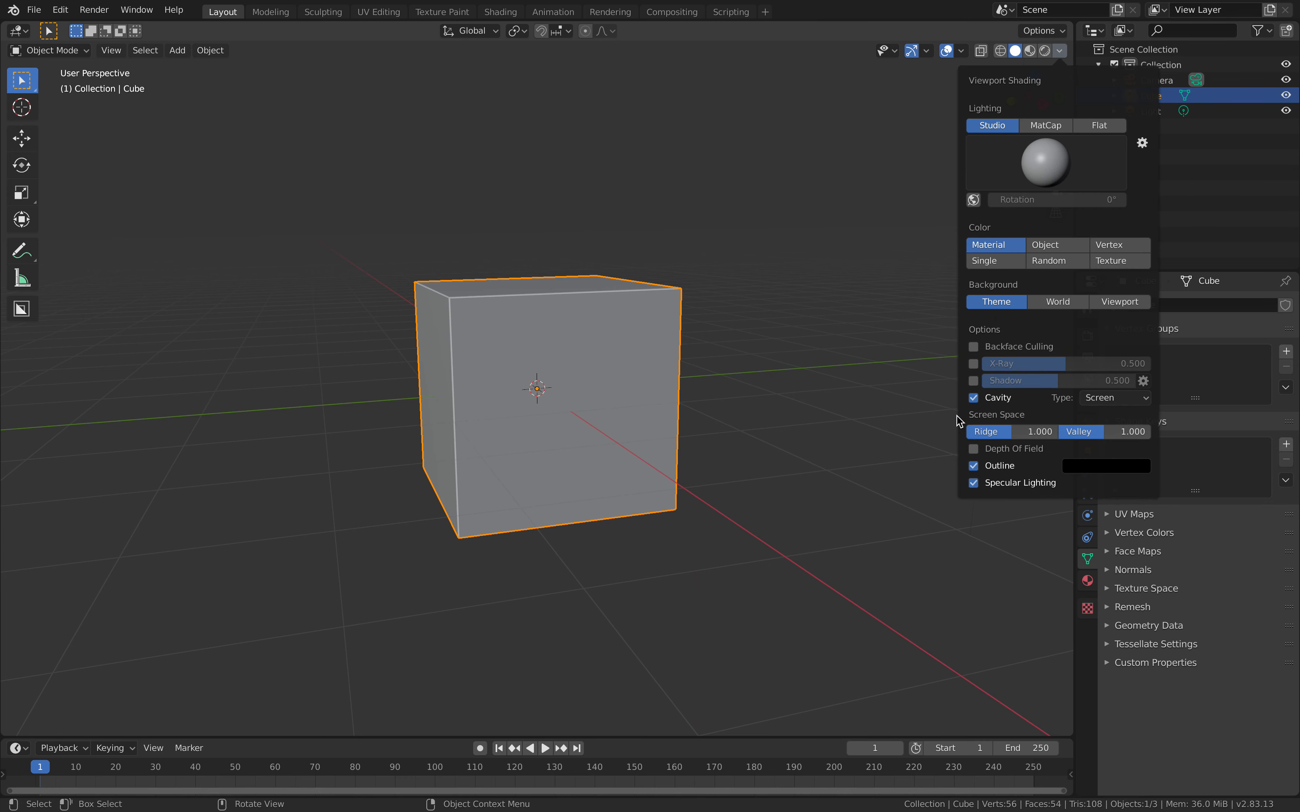
- Enable Auto Smooth for the cube's normals at a 30° angle
click(1117, 571)
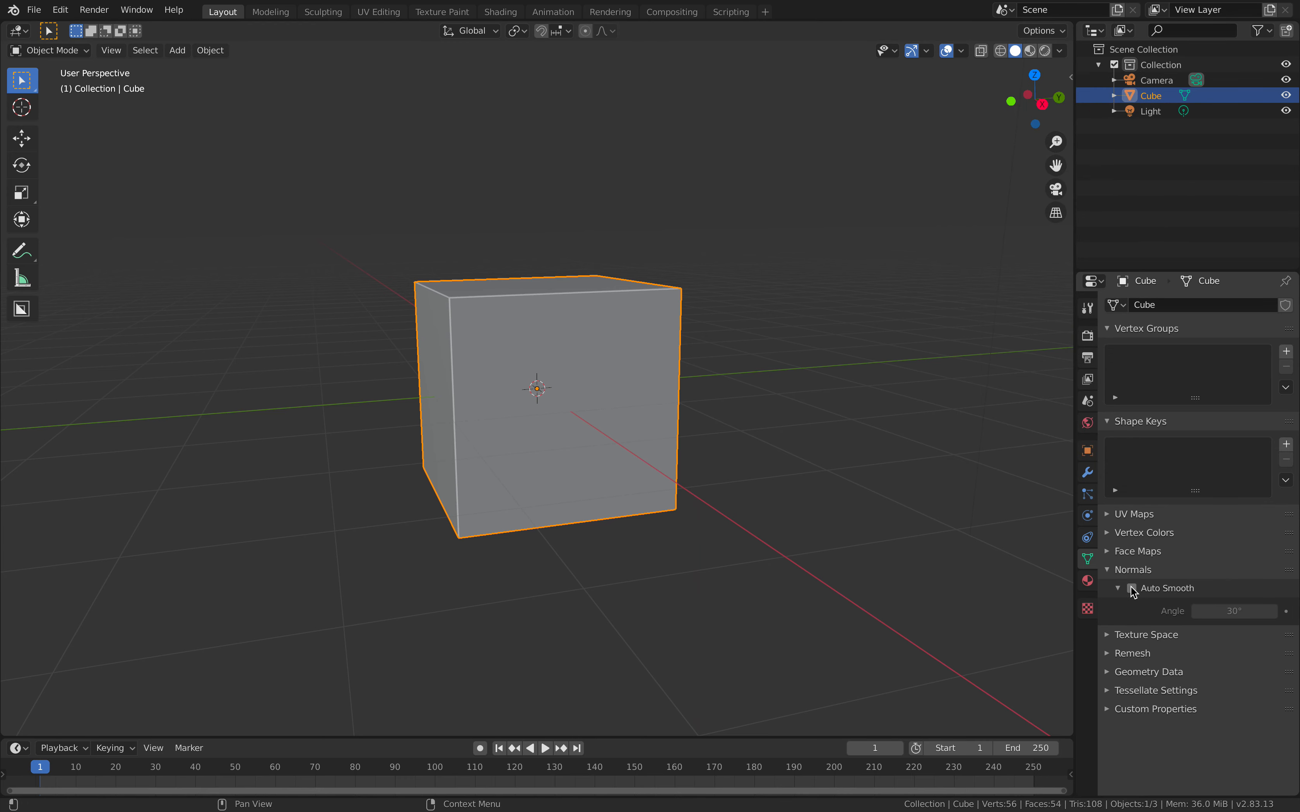
click(1132, 589)
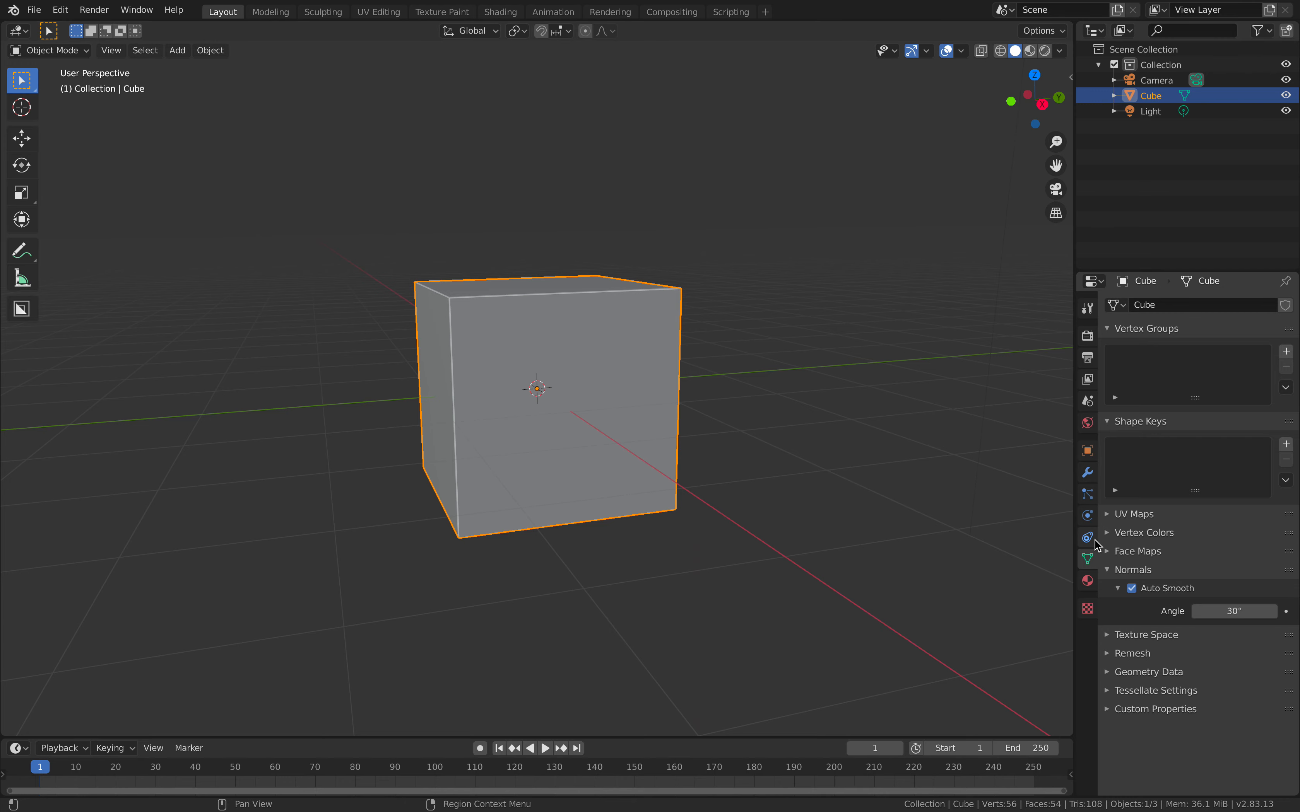
middle_drag(856, 427, 775, 421)
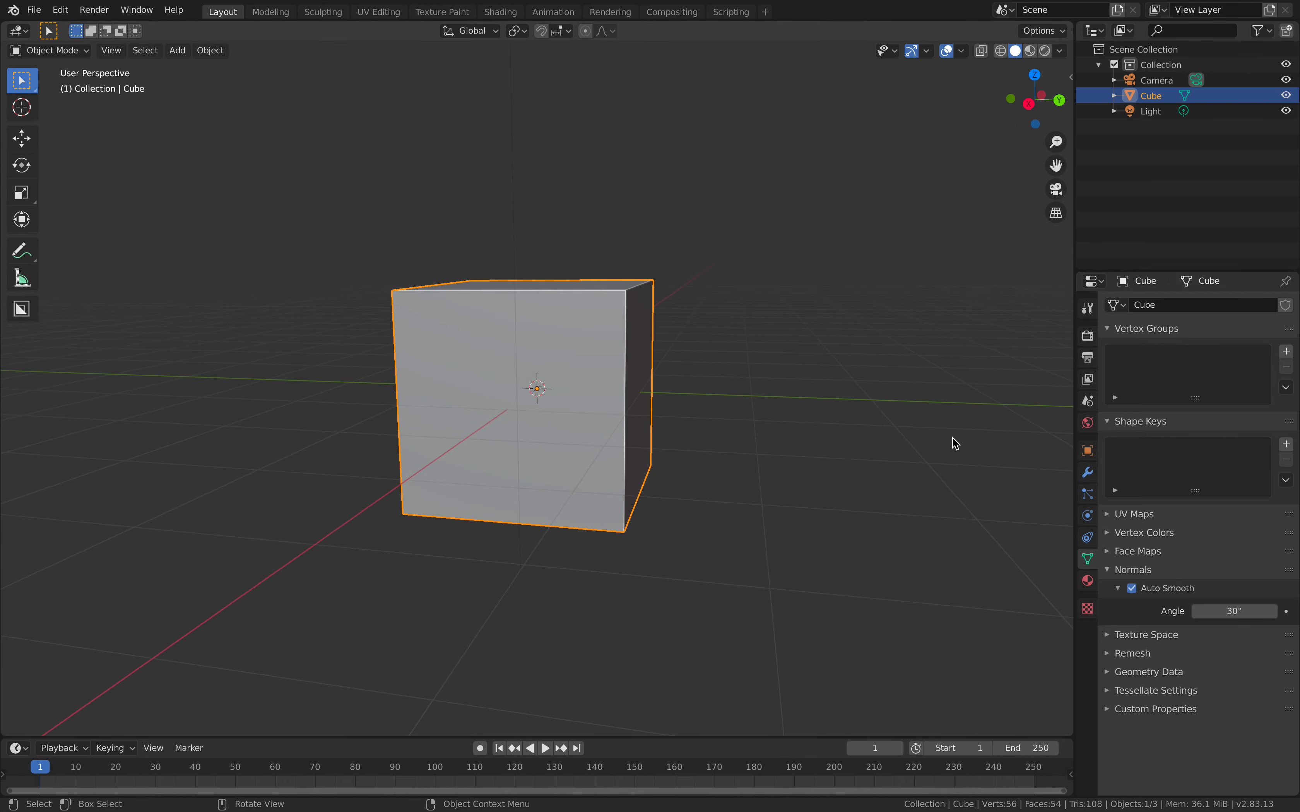
middle_drag(954, 441, 710, 428)
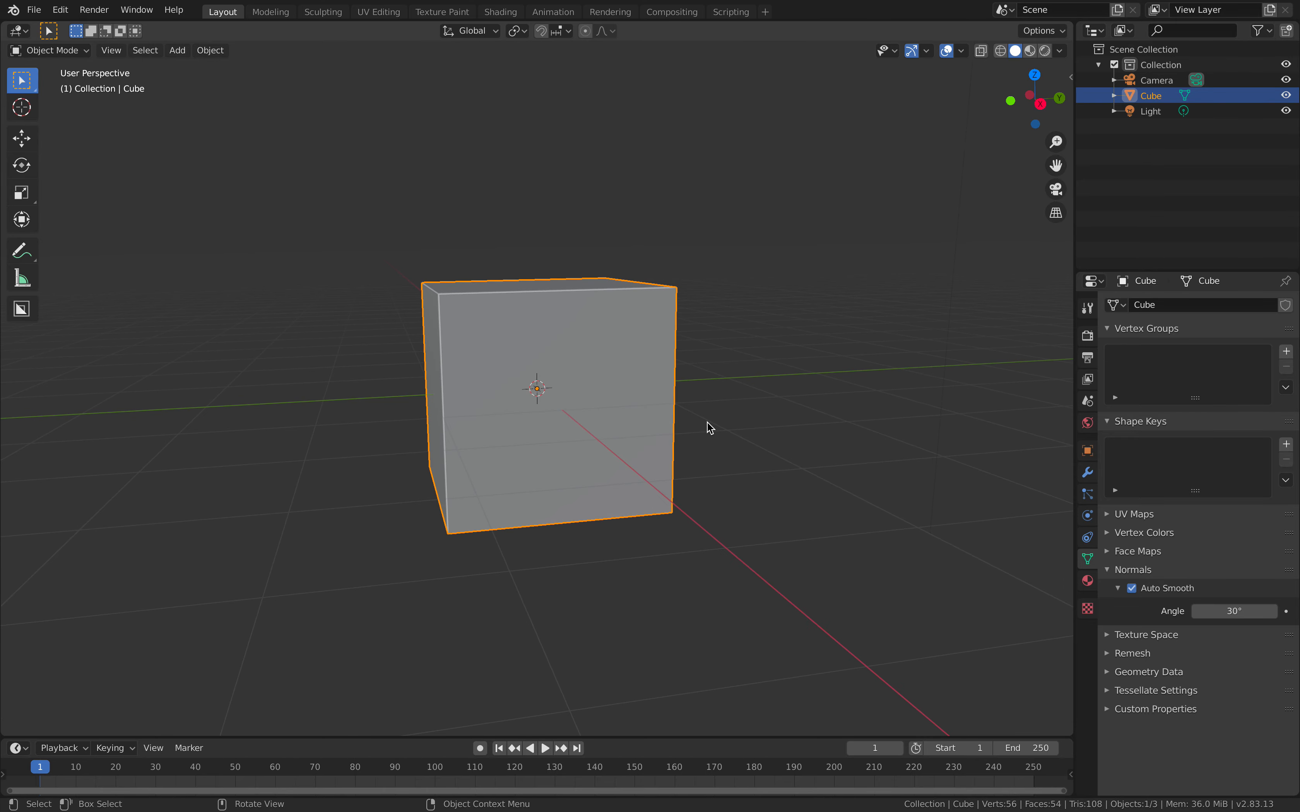
- Add a Basis shape key and a second shape key, Key 1, to the cube
click(1289, 446)
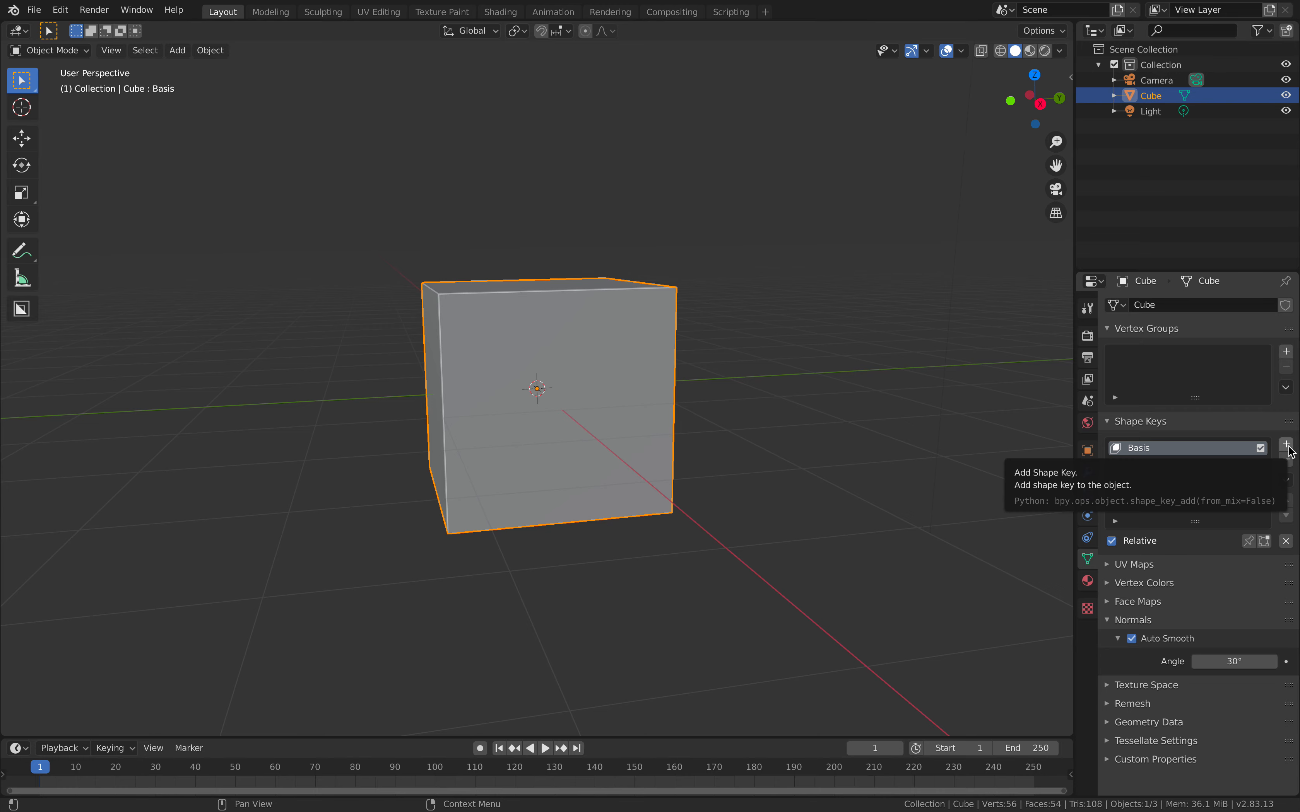
click(1288, 447)
middle_drag(975, 455, 780, 406)
- In Edit Mode with face selection, extrude the two outer middle faces of the cube's underside downward as legs
key(Tab)
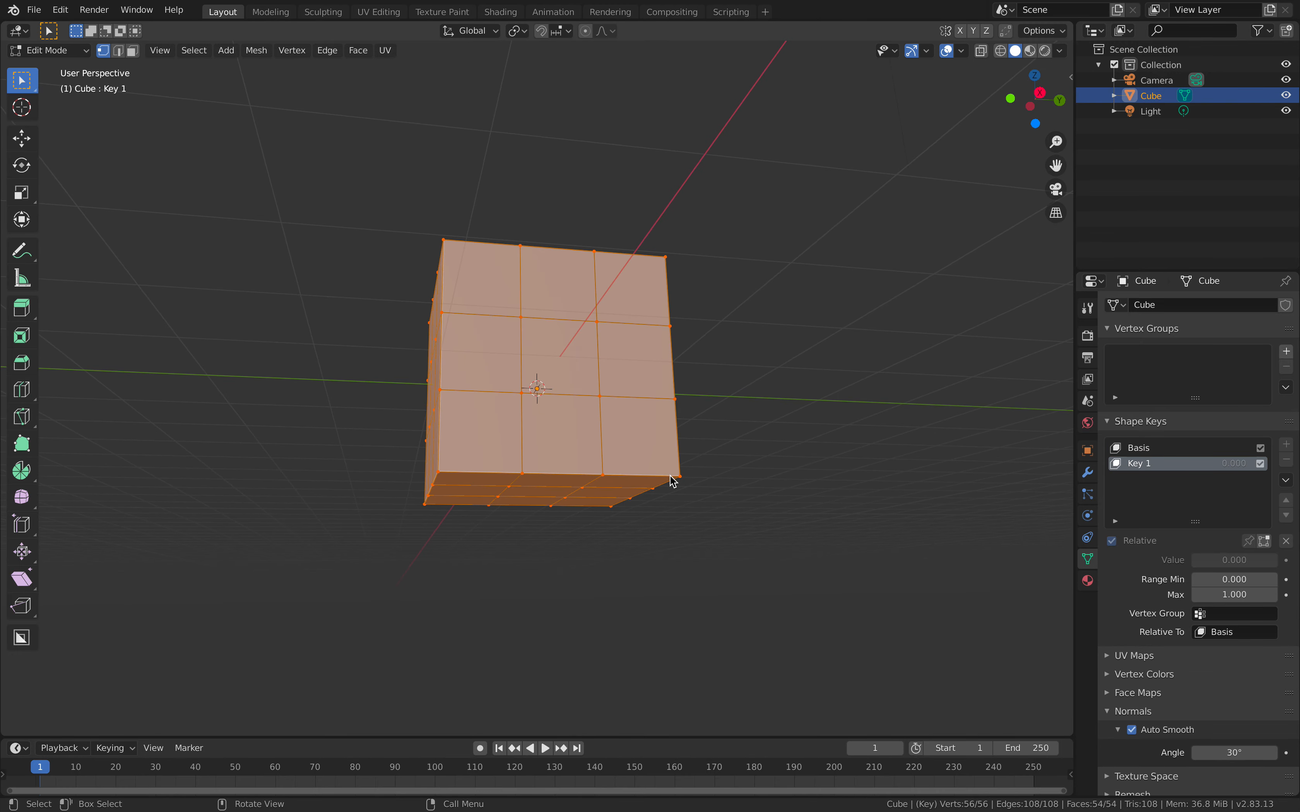
middle_drag(672, 480, 681, 437)
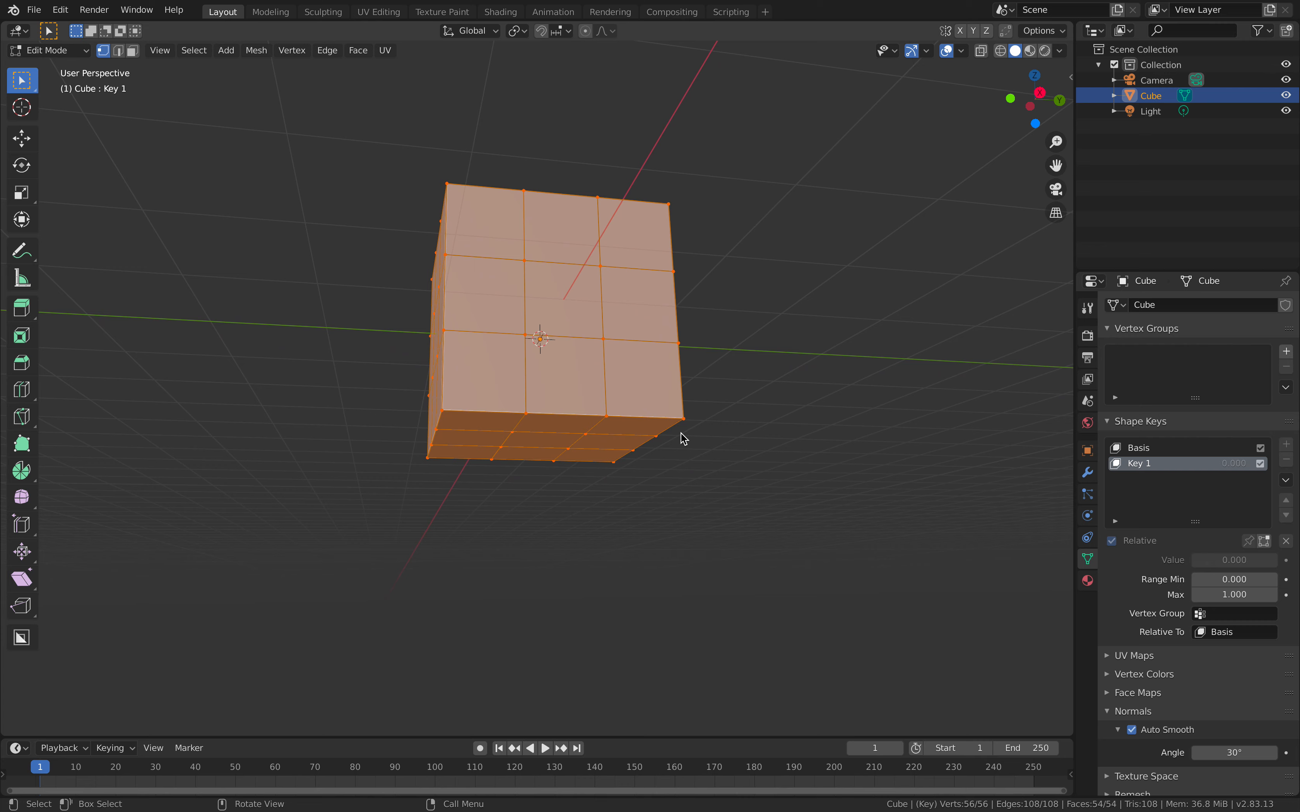
click(133, 51)
click(479, 441)
shift+click(642, 440)
middle_drag(652, 449, 690, 393)
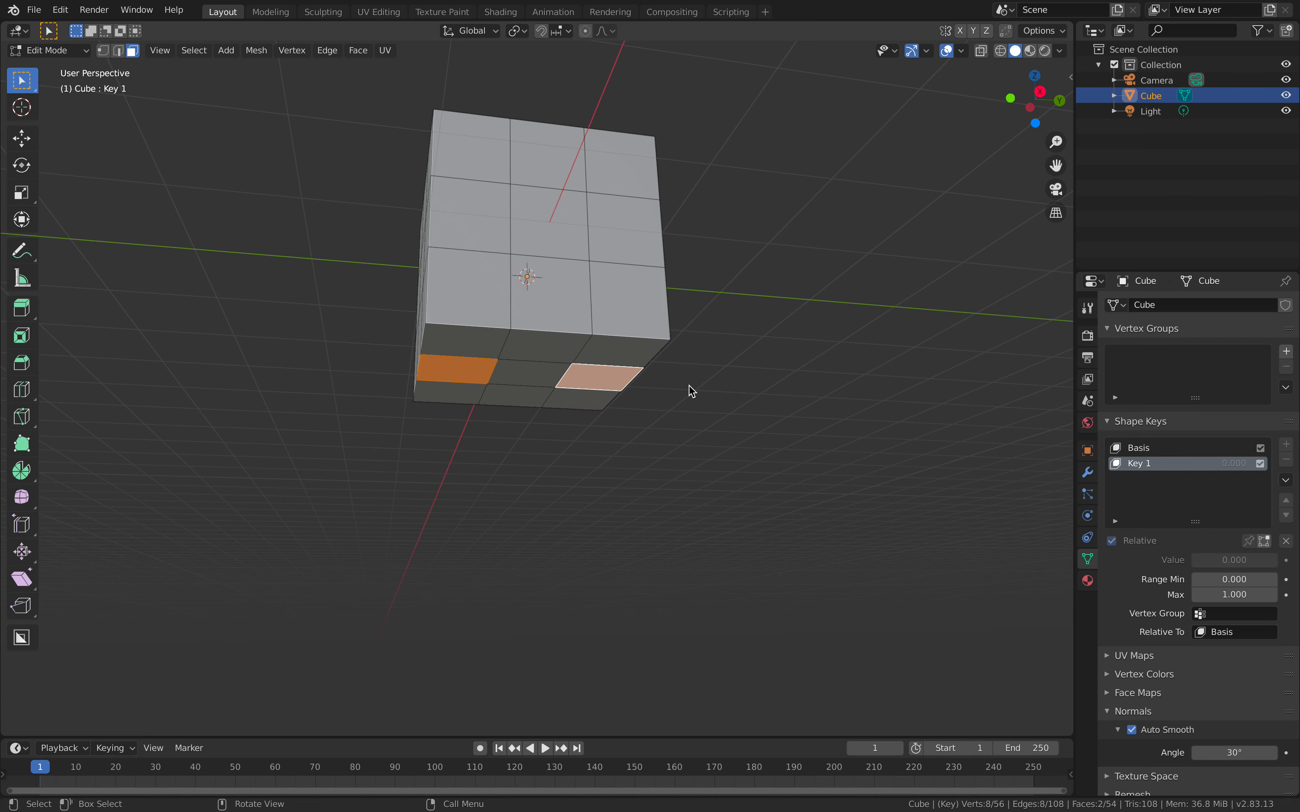
key(e)
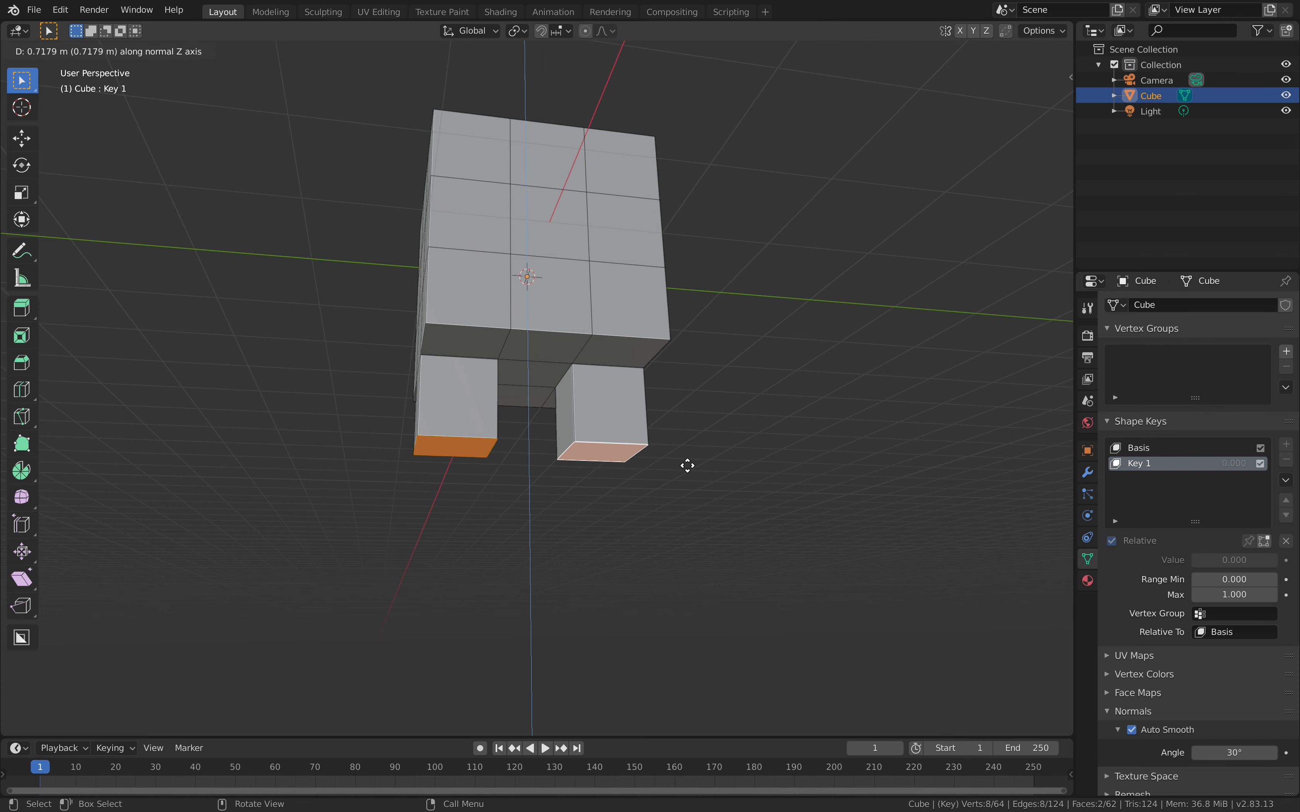
click(684, 482)
- Return to Object Mode and raise the Key 1 shape key value to 1.000
middle_drag(685, 482, 762, 414)
key(Tab)
drag(1233, 464, 1289, 463)
middle_drag(934, 386, 813, 376)
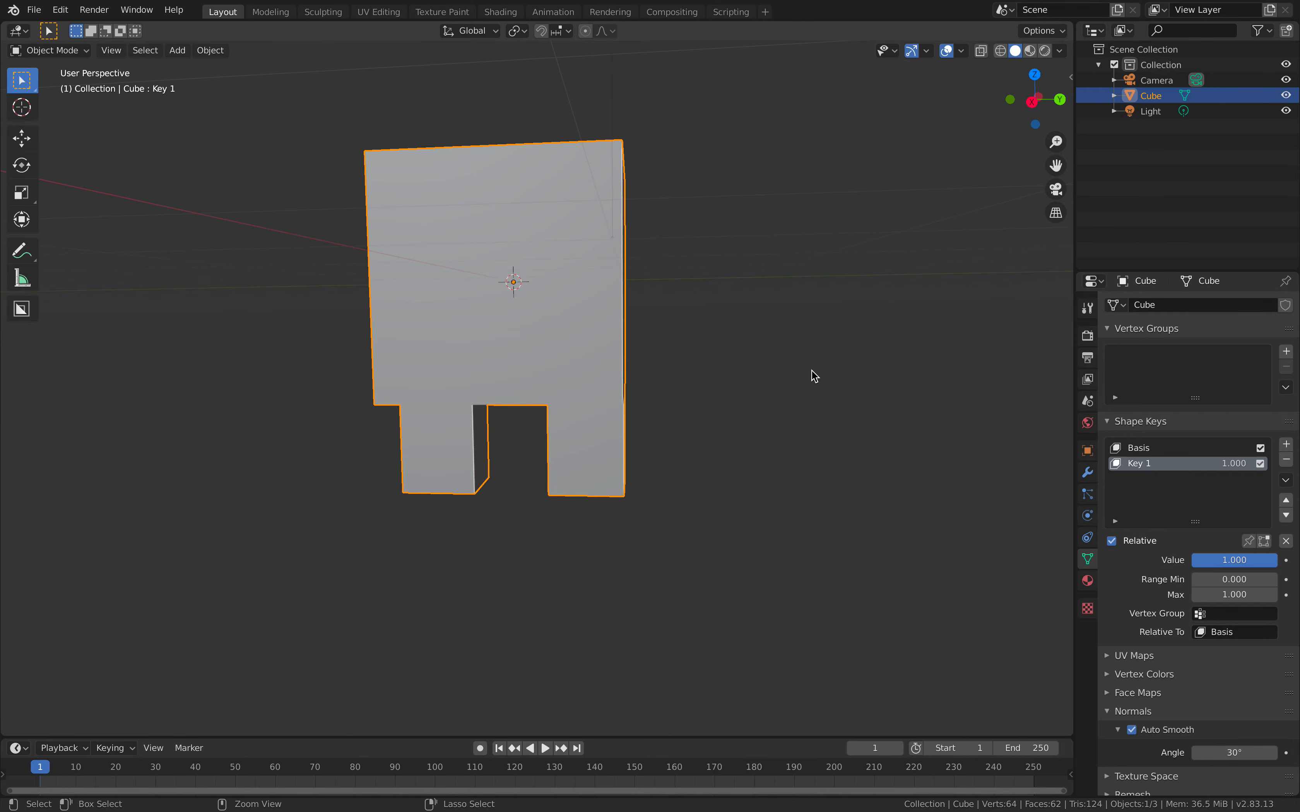
- Save the scene to the Desktop as modeling_001.blend
key(super+s)
click(414, 713)
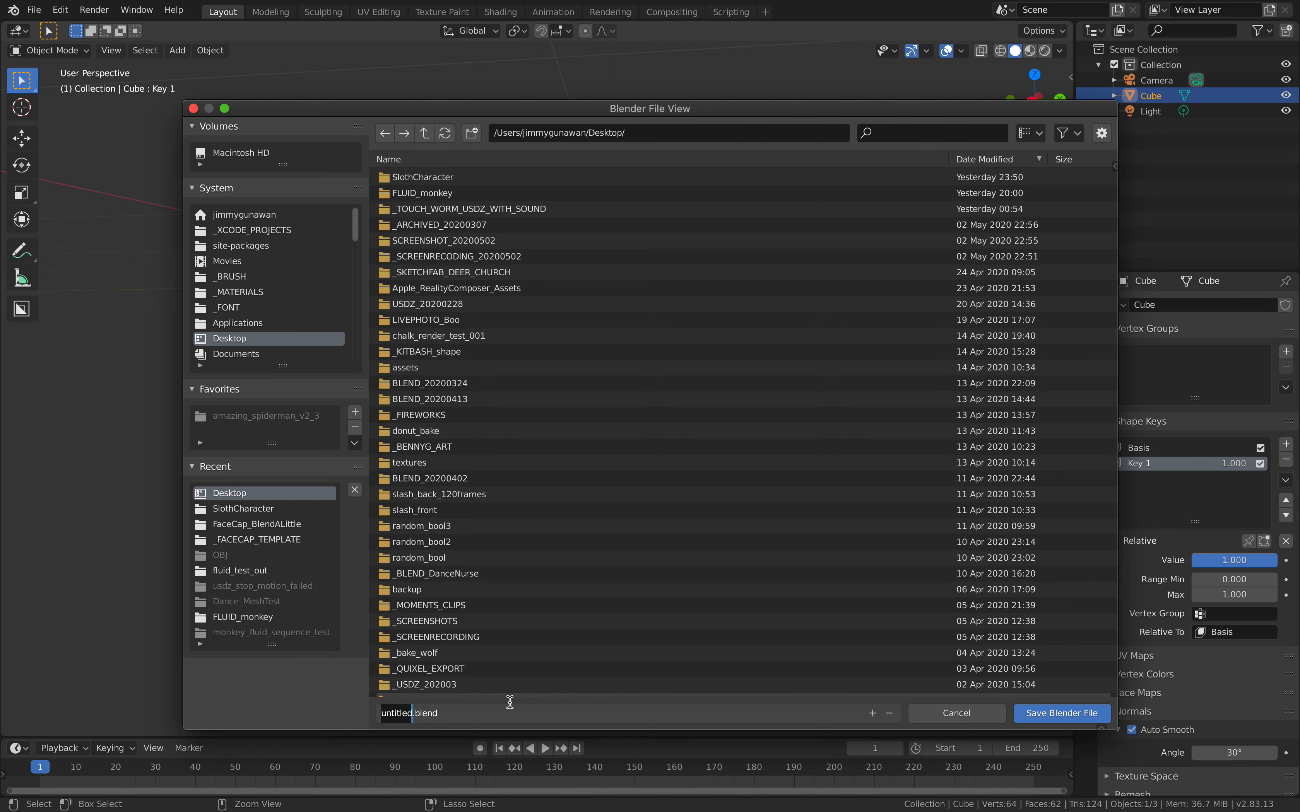
text(001)
key(Return)
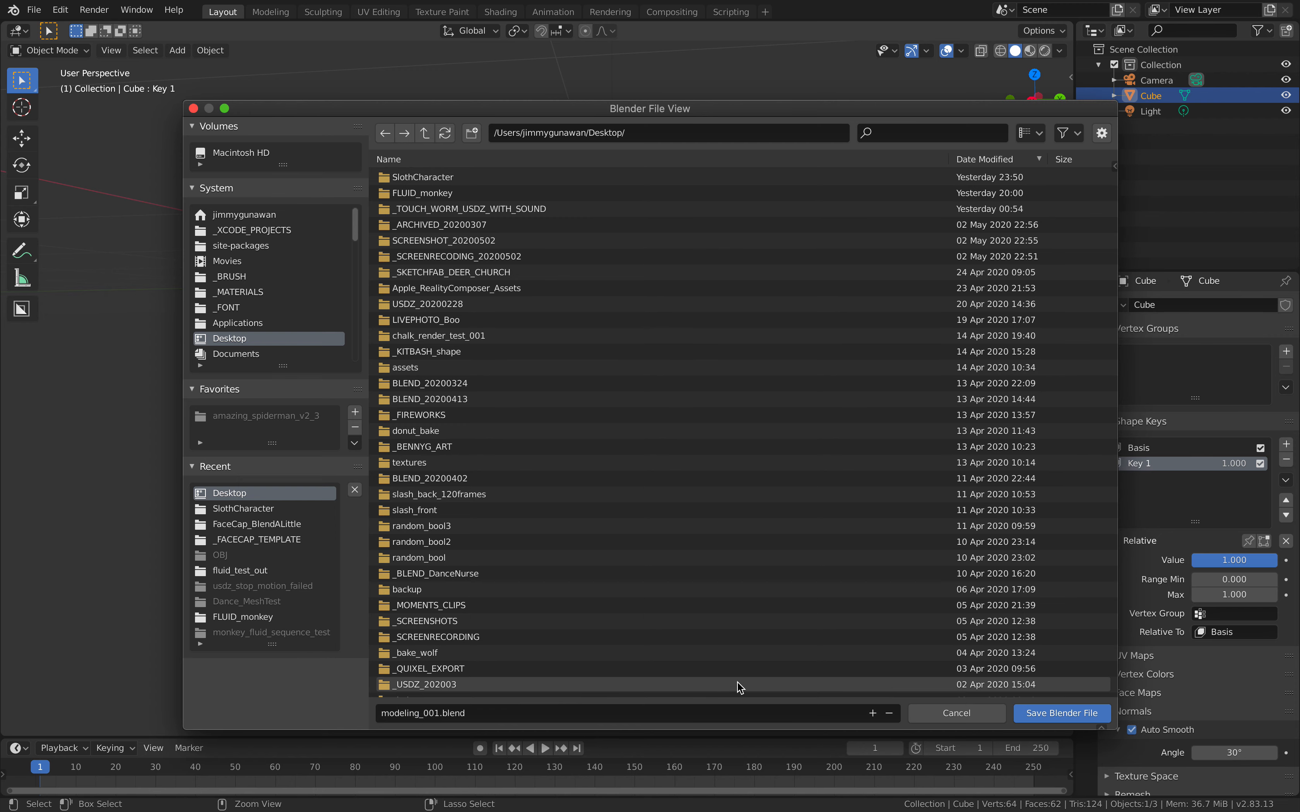
click(1034, 713)
- Enable Shadow in the viewport shading options
middle_drag(574, 535, 698, 430)
click(1059, 51)
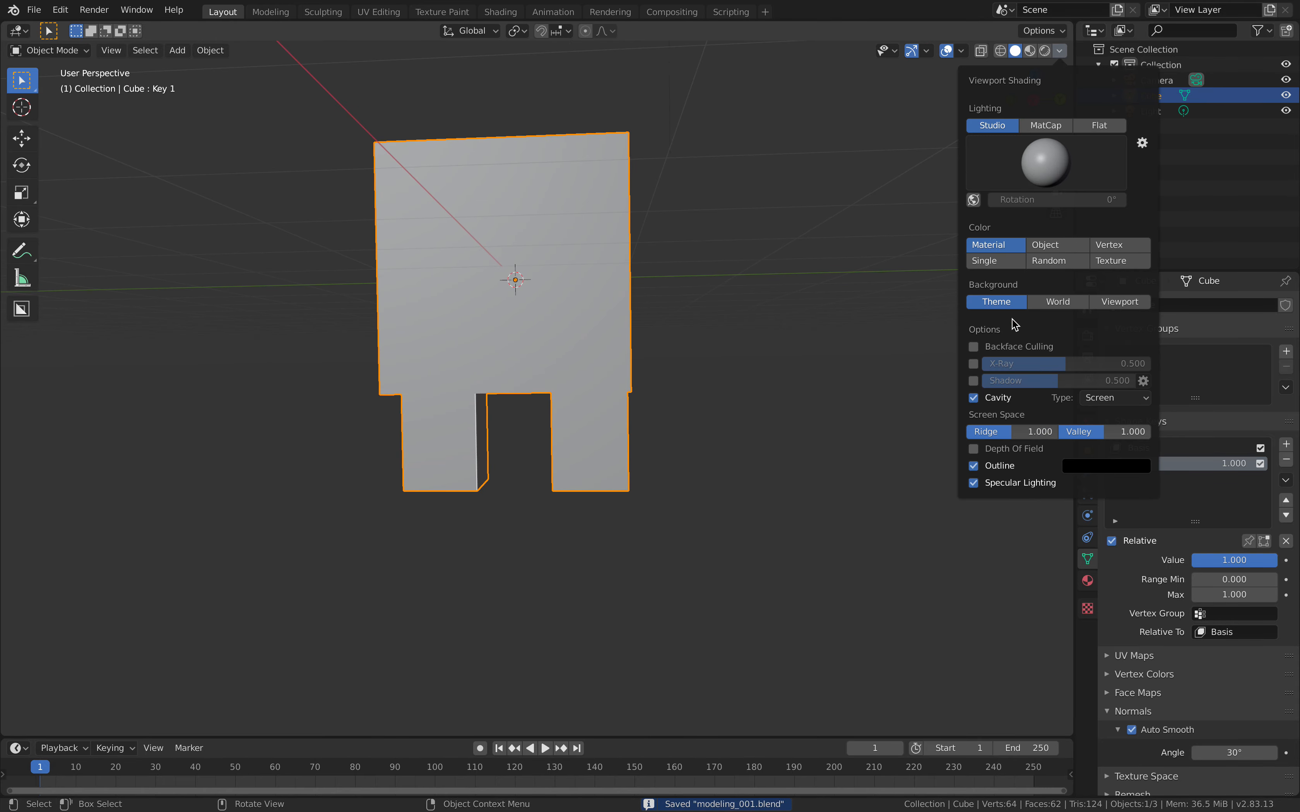
click(973, 381)
middle_drag(734, 354, 700, 374)
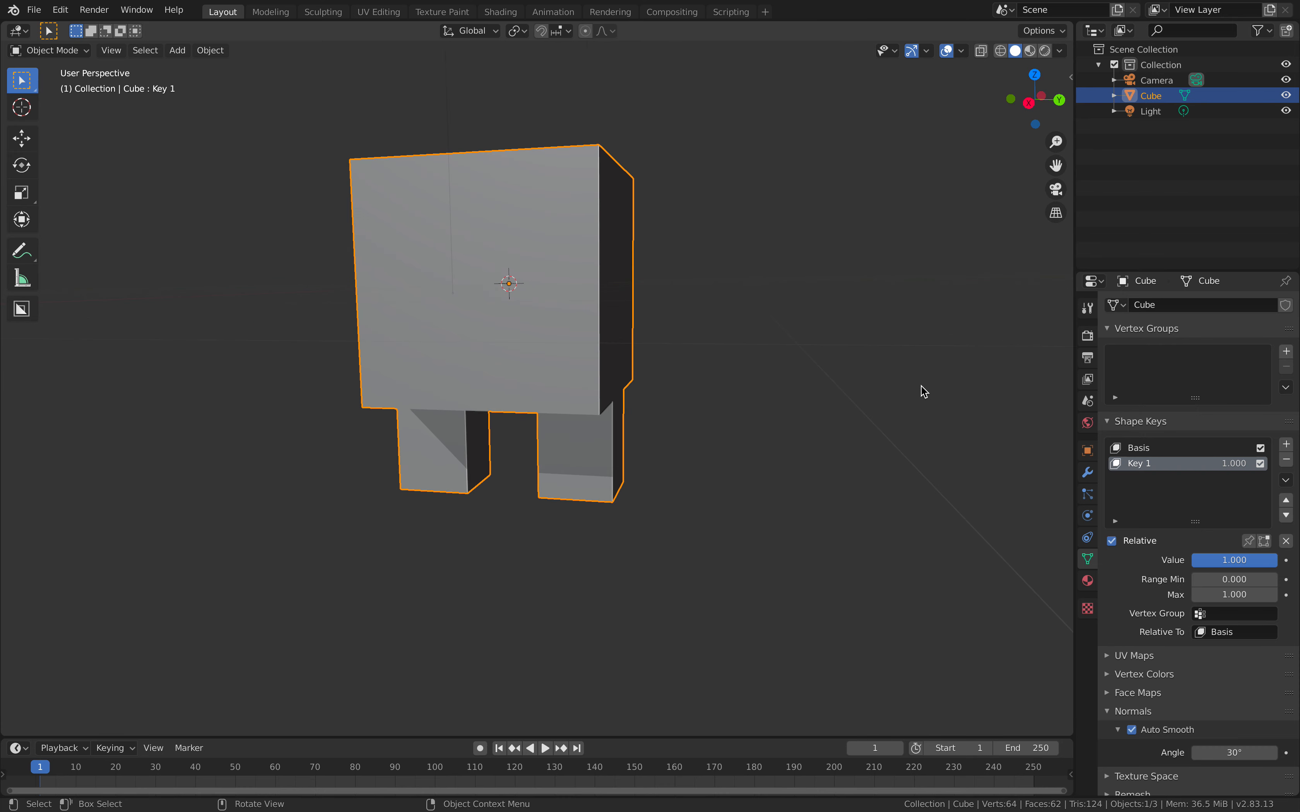
- Add the shape key Key 2 to the cube and enter Edit Mode
click(1287, 445)
middle_drag(841, 407, 786, 396)
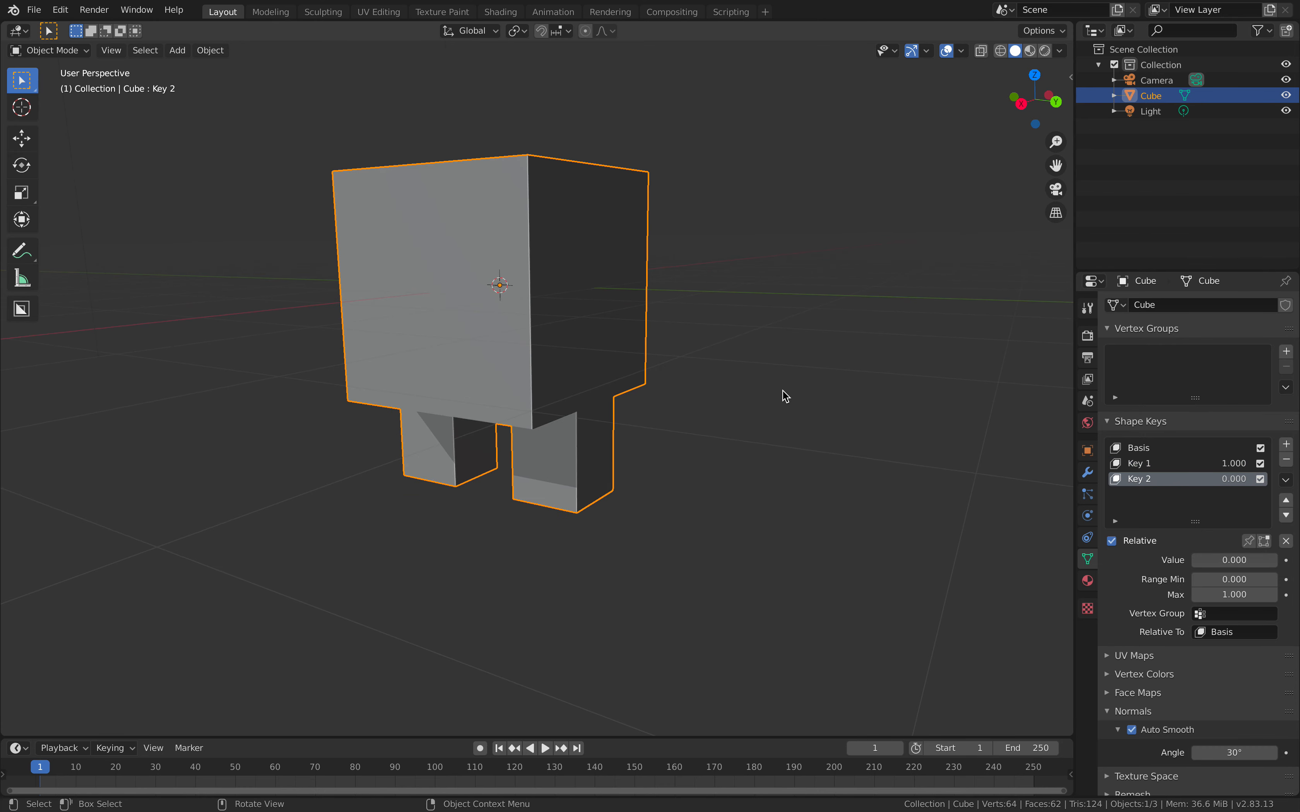
key(Tab)
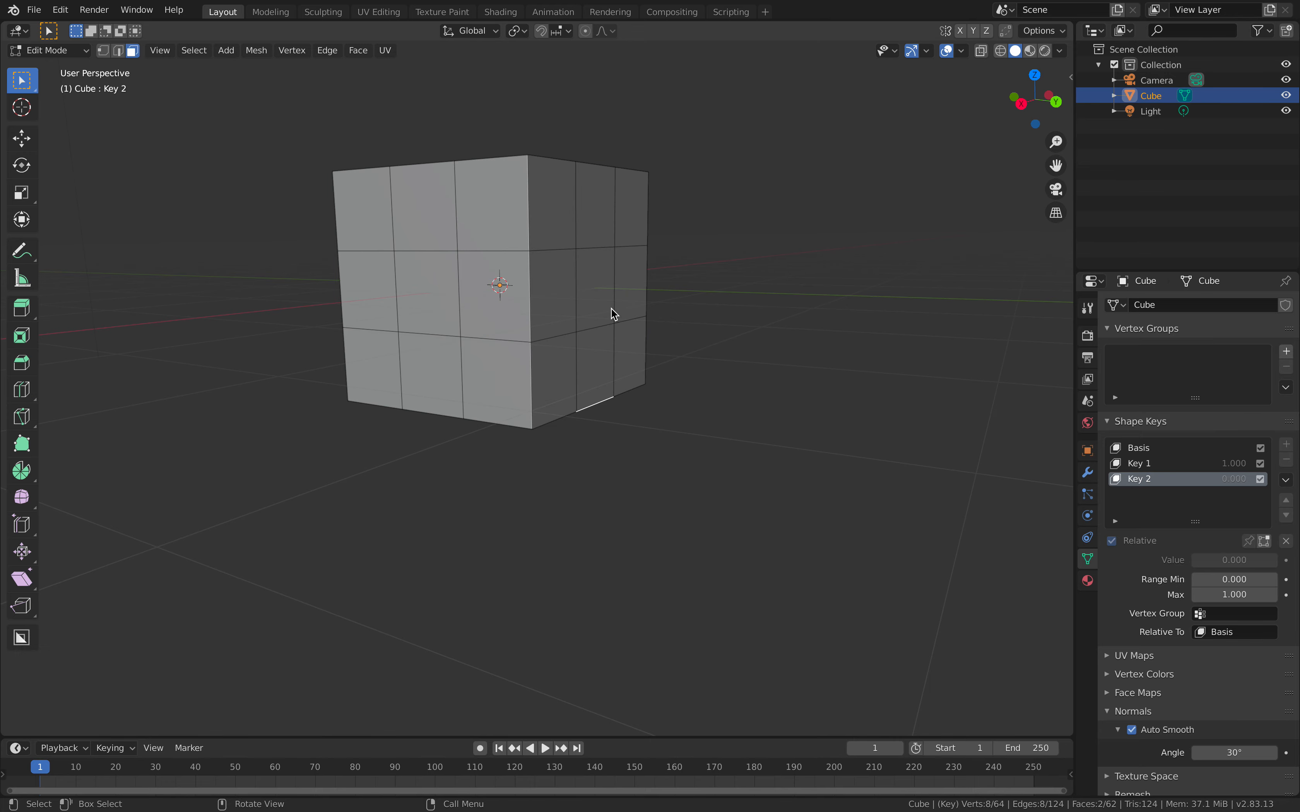
- Turn on Shape Key Edit Mode so the active shape key values apply while editing the mesh
mouse_move(599, 295)
middle_down()
mouse_move(634, 291)
mouse_move(620, 290)
middle_up()
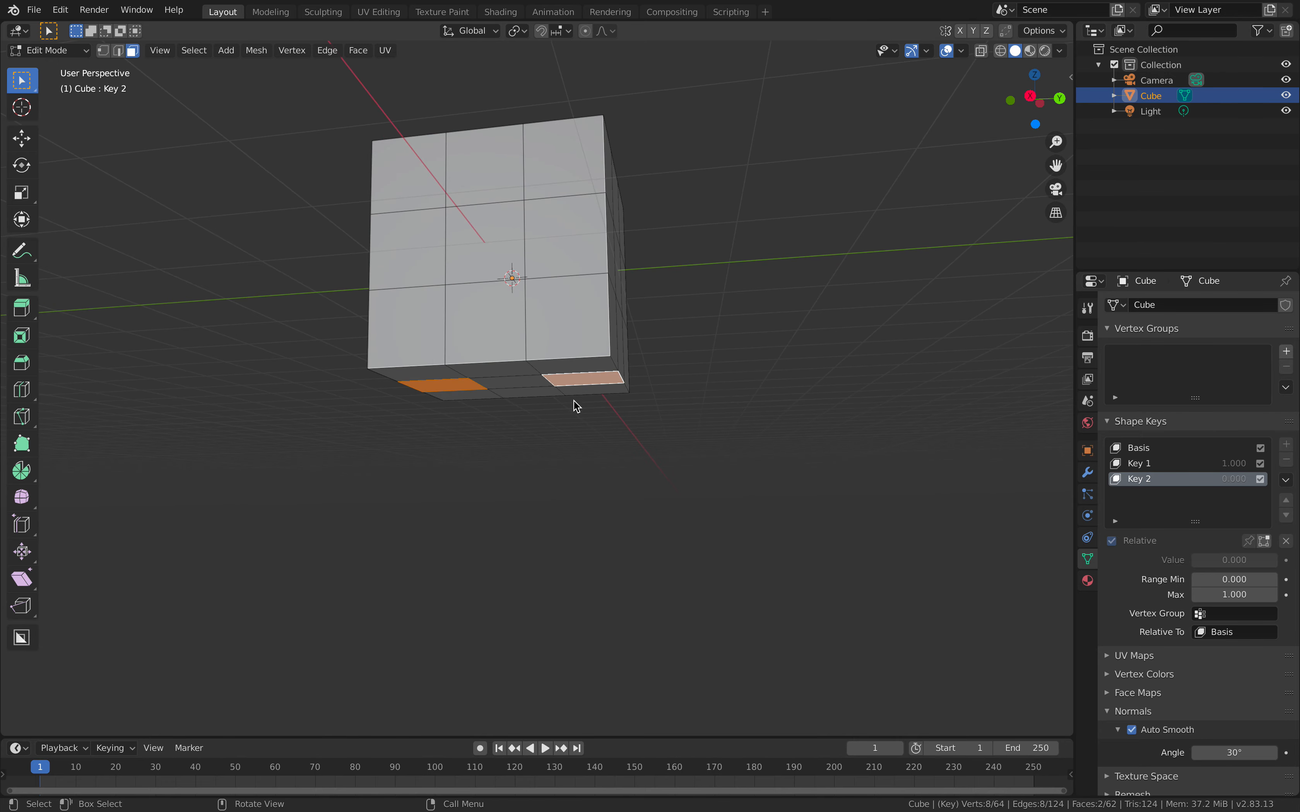
middle_drag(574, 401, 572, 385)
middle_drag(565, 307, 588, 387)
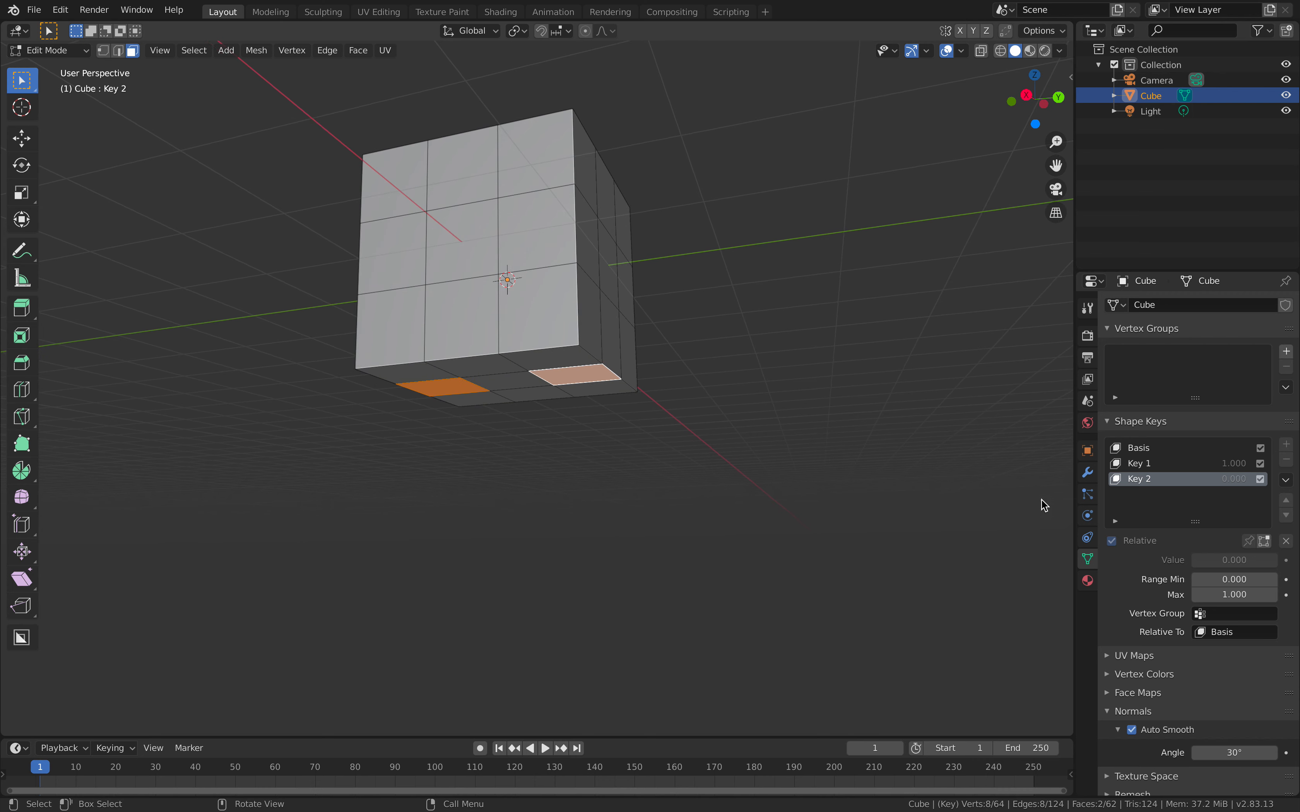
click(1266, 542)
click(1266, 542)
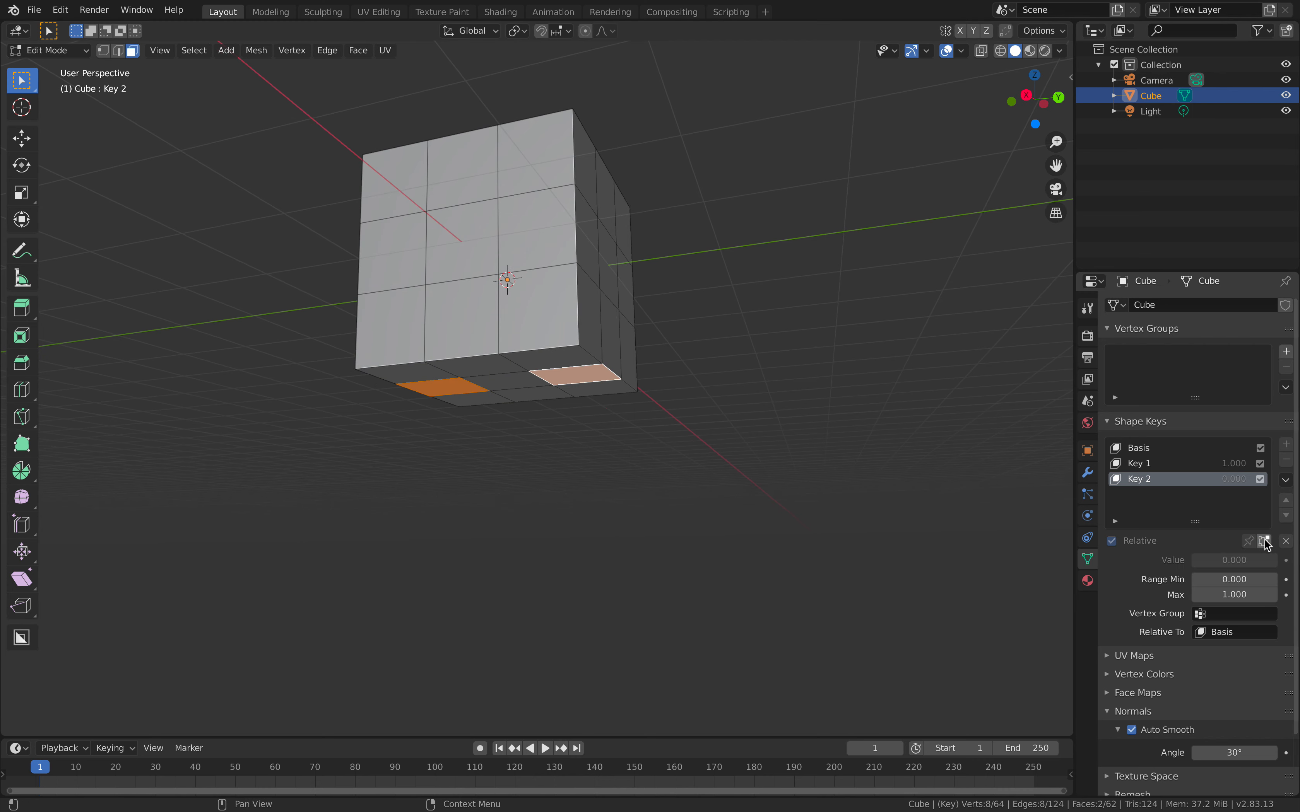
click(1266, 542)
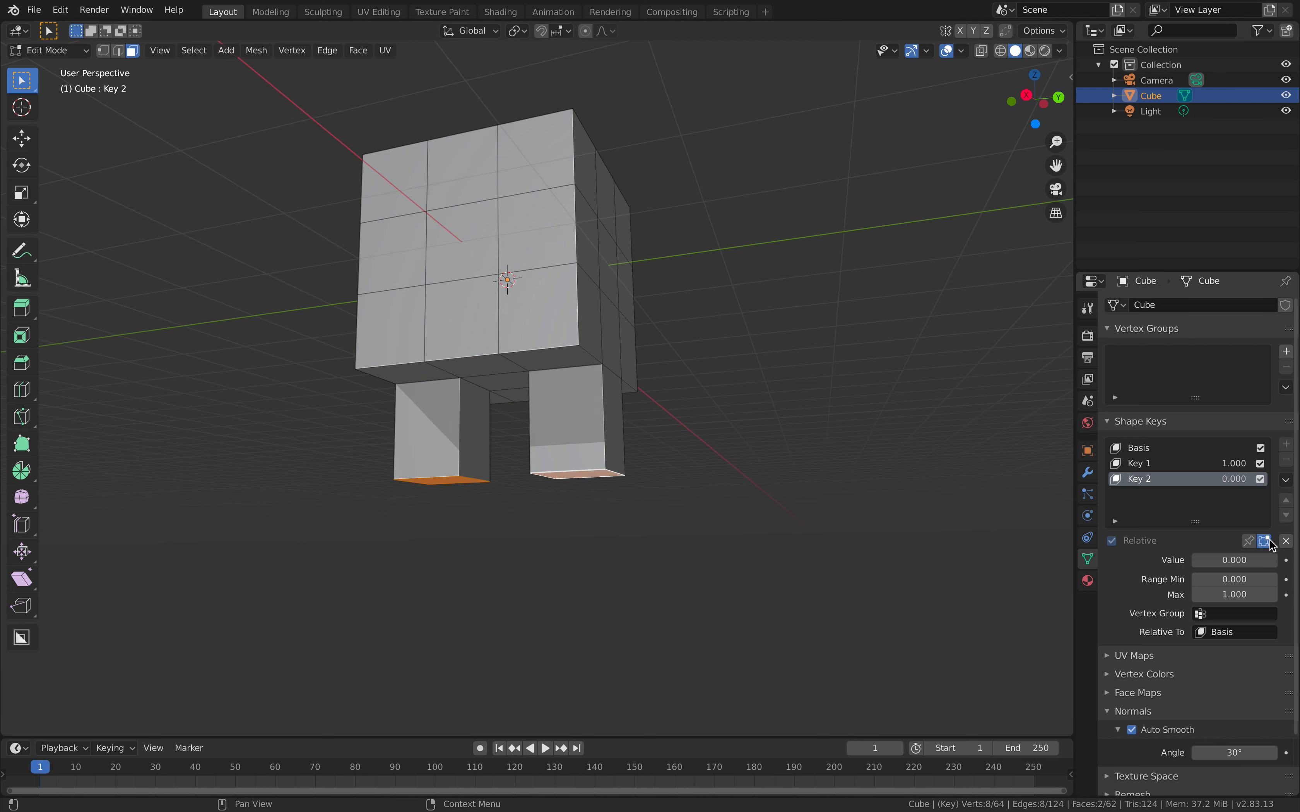
- Extrude the centre faces on the cube's two opposite sides along their normals by about 2.81 m as arms
middle_drag(797, 444, 546, 354)
click(604, 311)
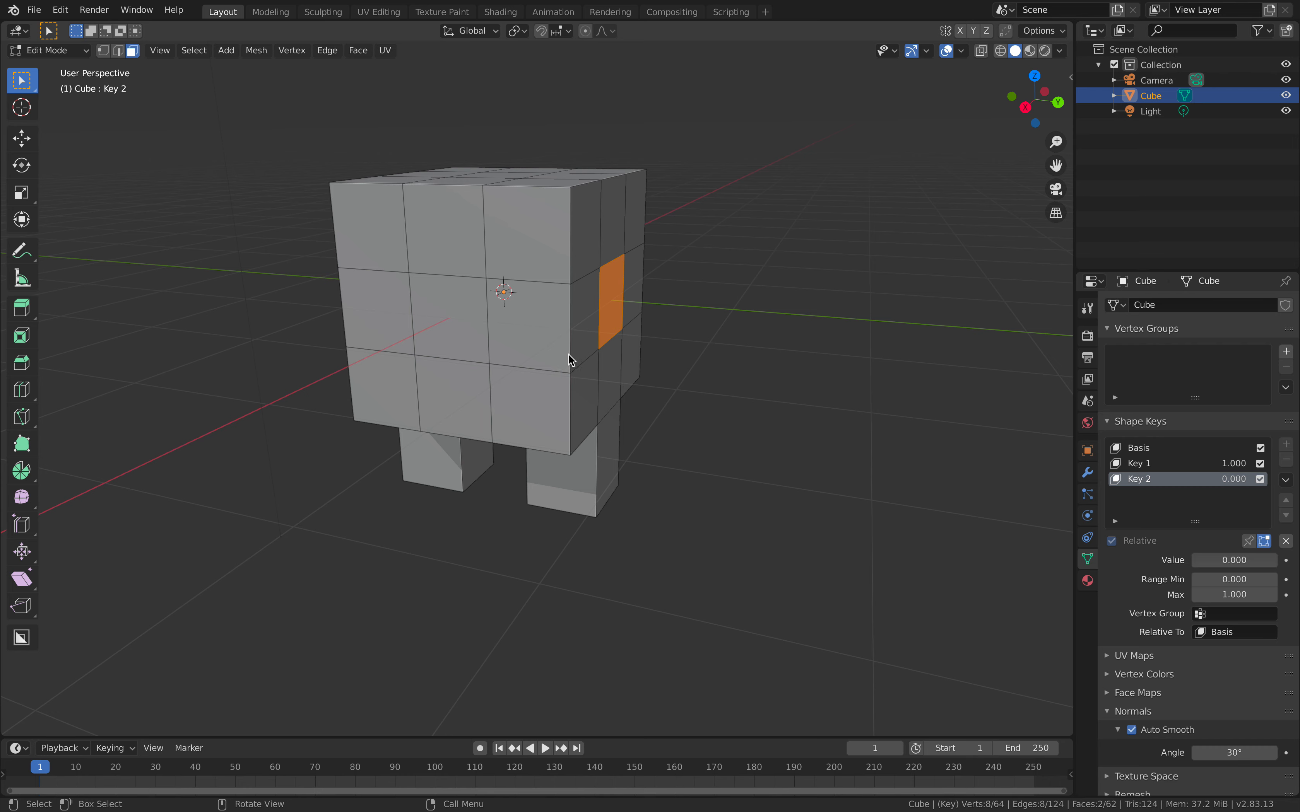
click(358, 51)
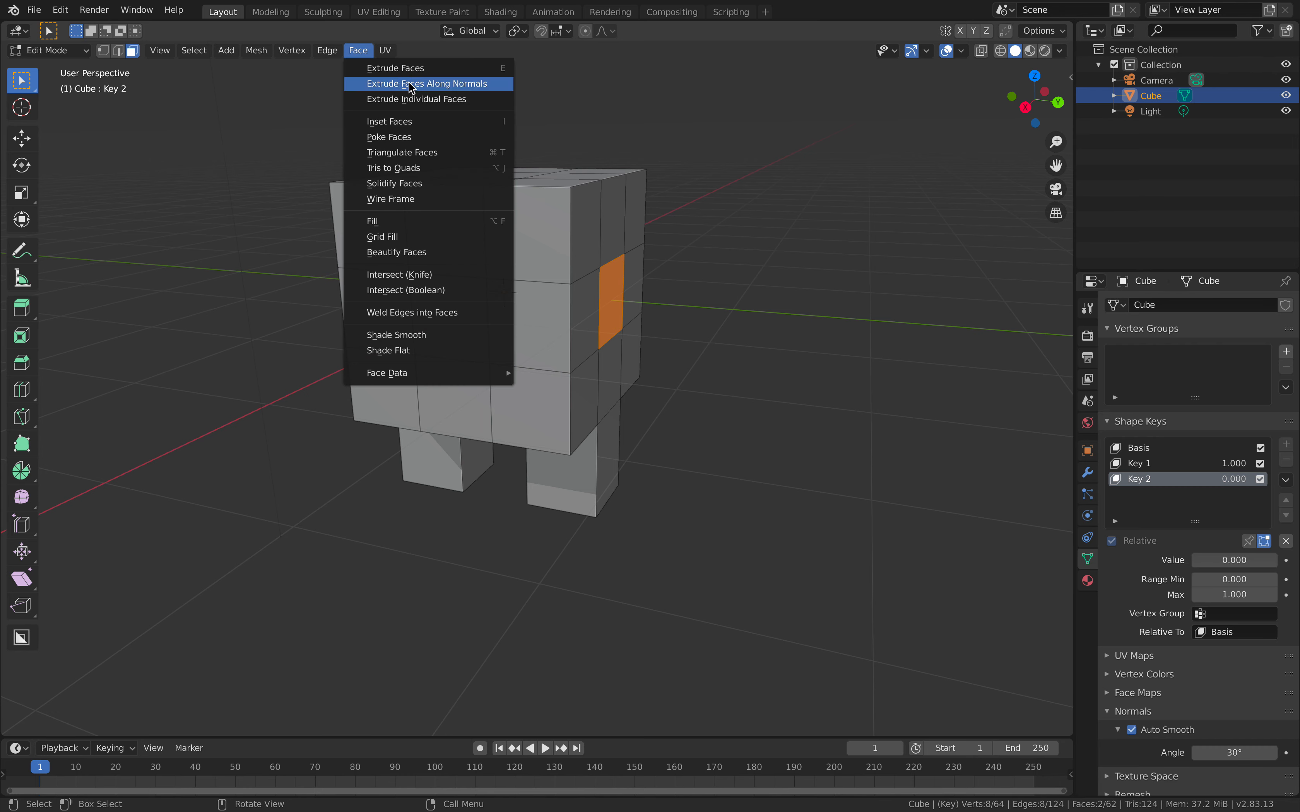
click(465, 92)
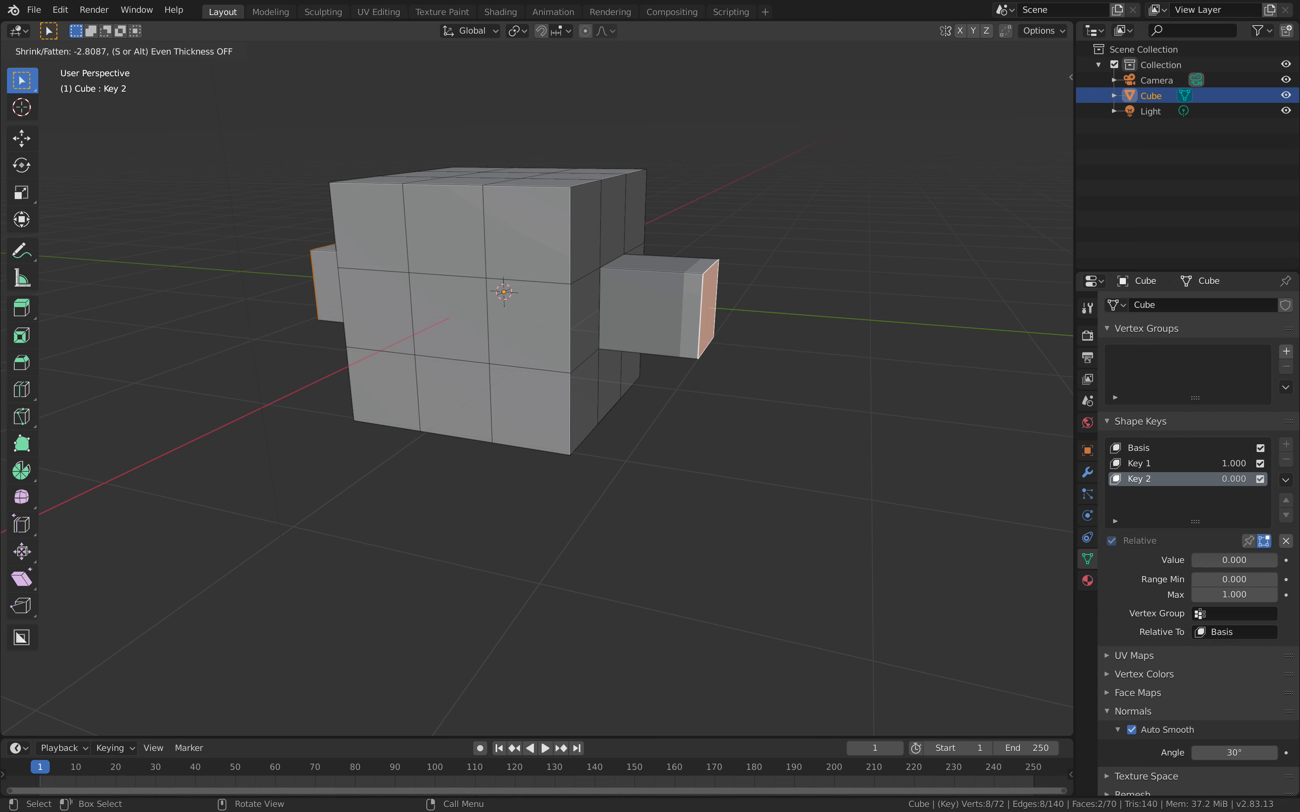
click(722, 253)
- Return to Object Mode and test the arms by varying the Key 2 value, leaving it at 1.000
middle_drag(1018, 387, 796, 348)
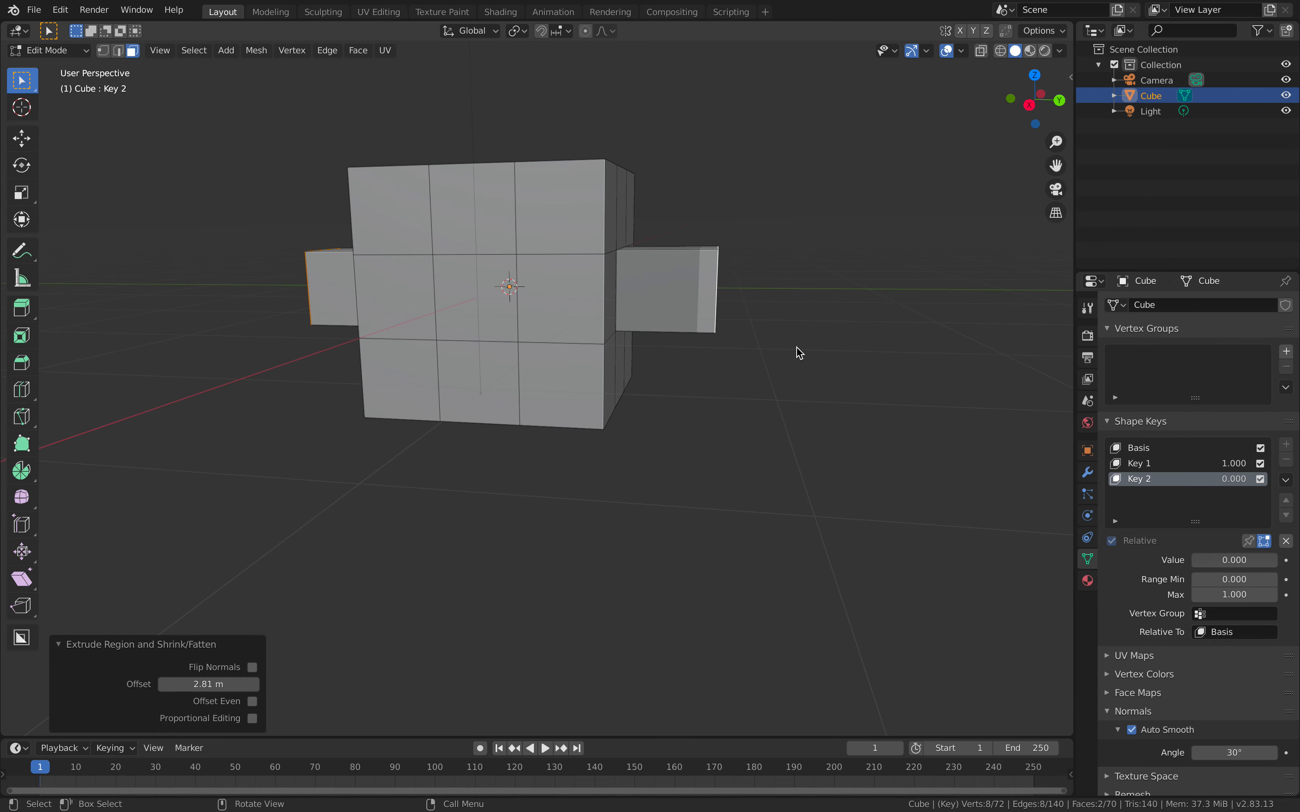
key(Tab)
middle_drag(698, 408, 708, 390)
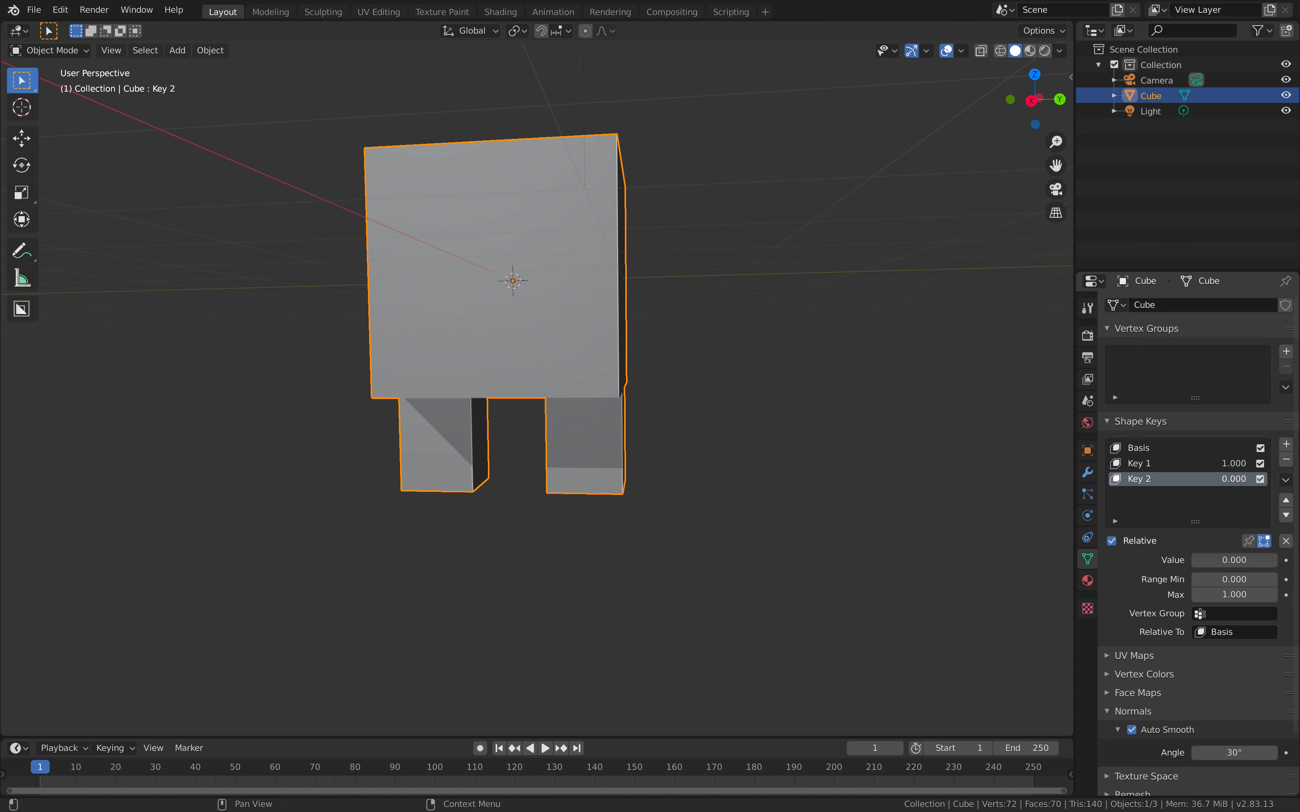
drag(1230, 479, 1252, 479)
middle_drag(1003, 423, 939, 439)
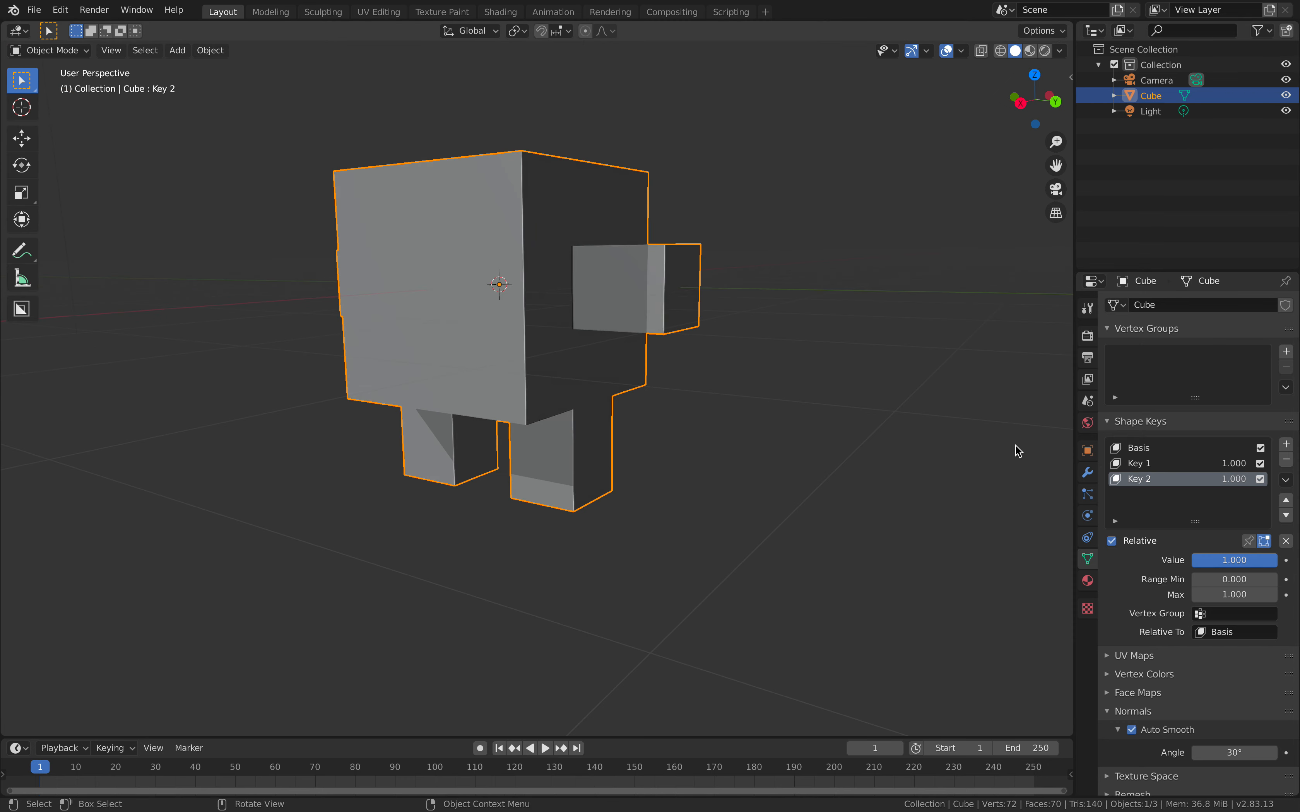
mouse_move(1234, 560)
mouse_down()
mouse_move(1197, 560)
mouse_move(1220, 559)
mouse_up()
middle_drag(841, 377, 763, 384)
mouse_move(1237, 480)
mouse_down()
mouse_move(1219, 479)
mouse_move(1254, 479)
mouse_up()
middle_drag(815, 383, 967, 371)
- Add the shape key Key 3 to the cube and enter Edit Mode
click(1287, 447)
middle_drag(811, 446, 643, 429)
key(Tab)
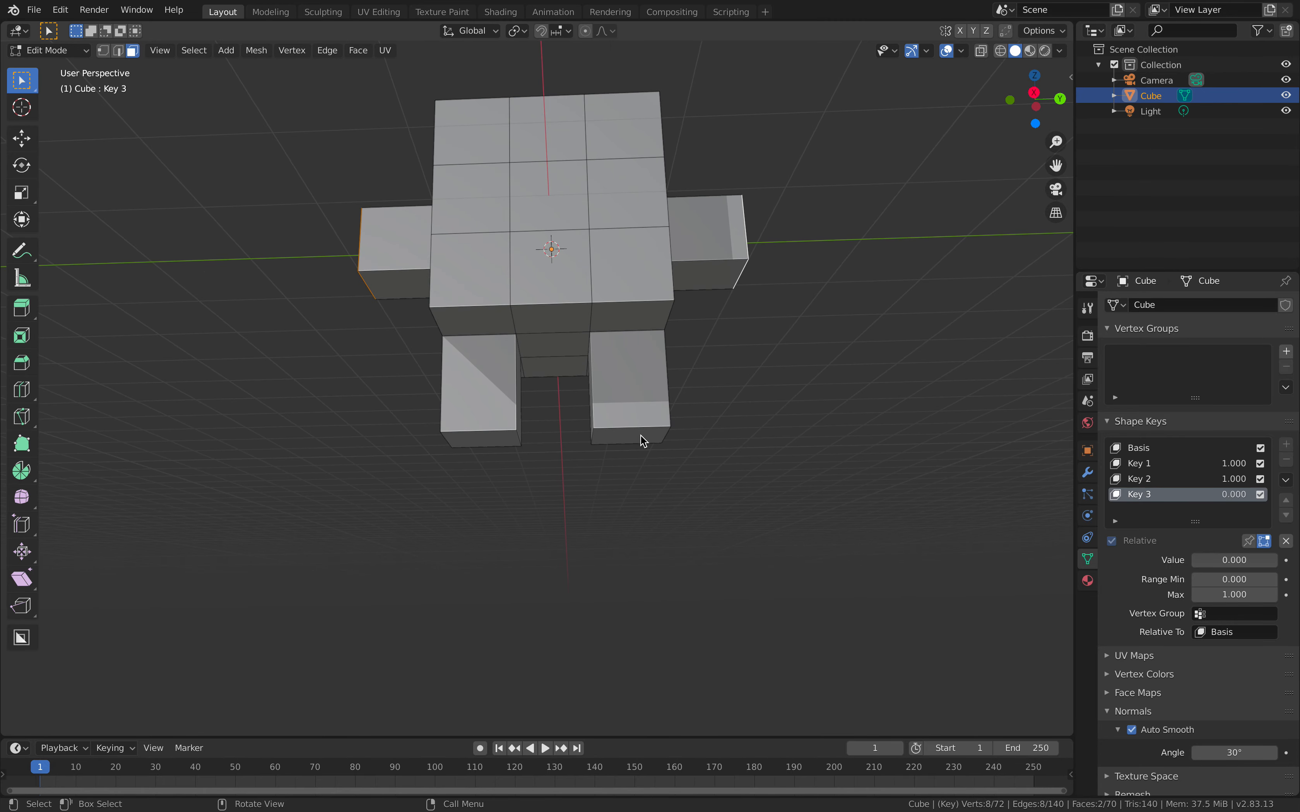
- Extrude the bottom face of the +Y leg by about 0.57 m and try out the Key 3 value in Object Mode
click(643, 441)
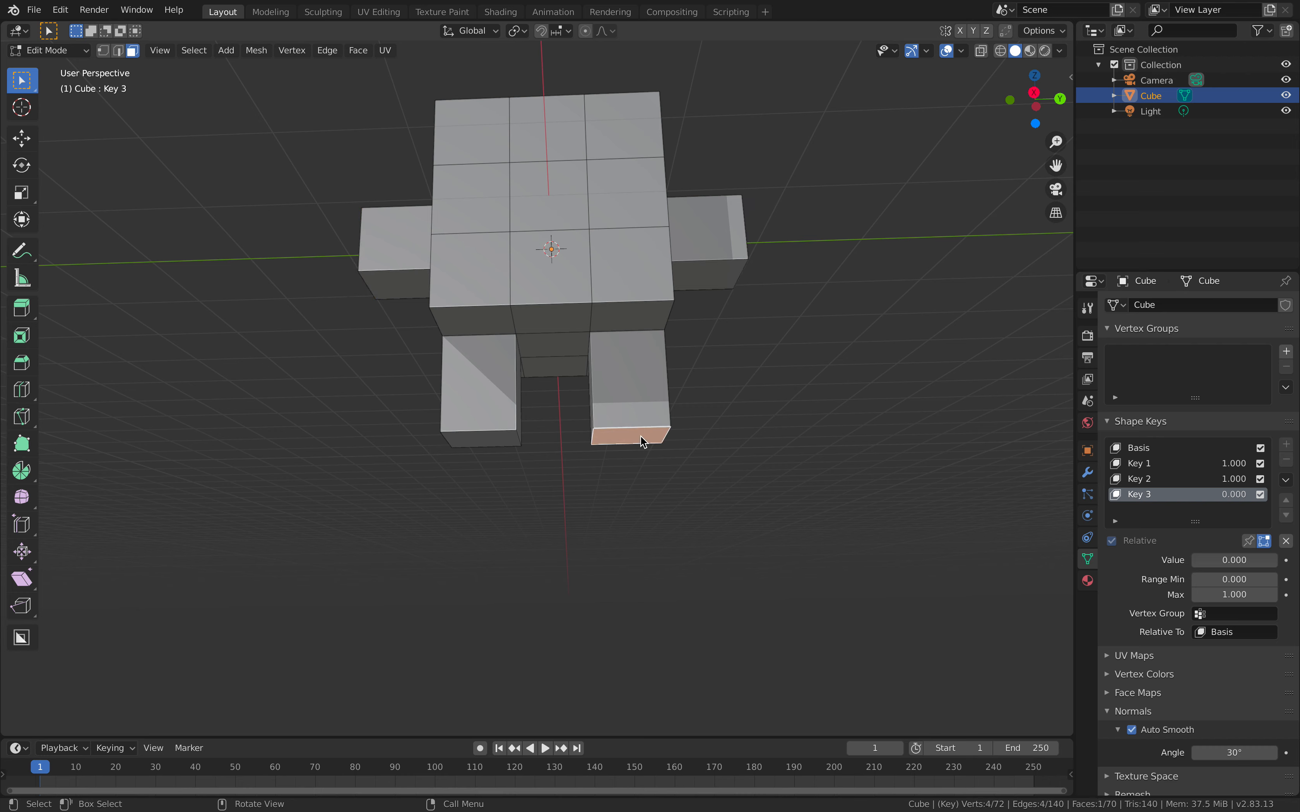
shift+click(497, 441)
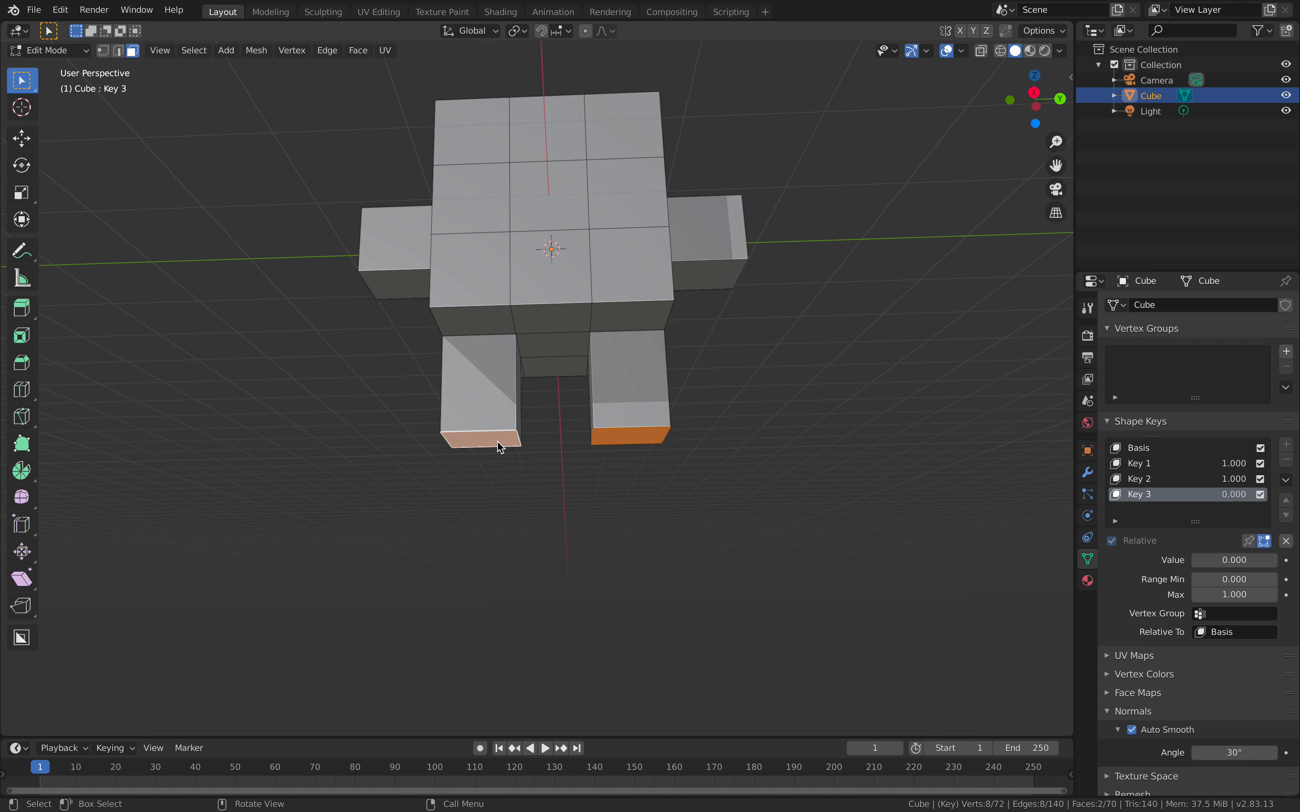
key(alt+a)
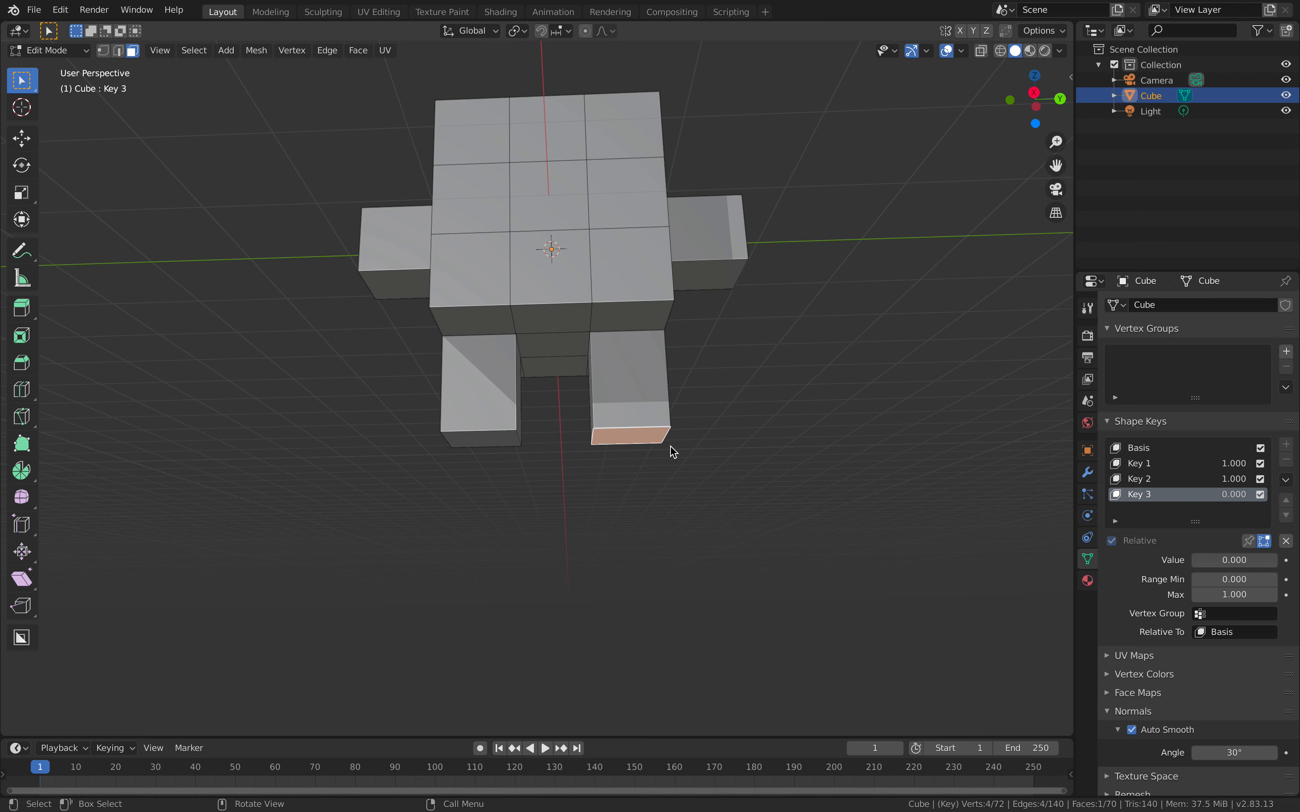
key(e)
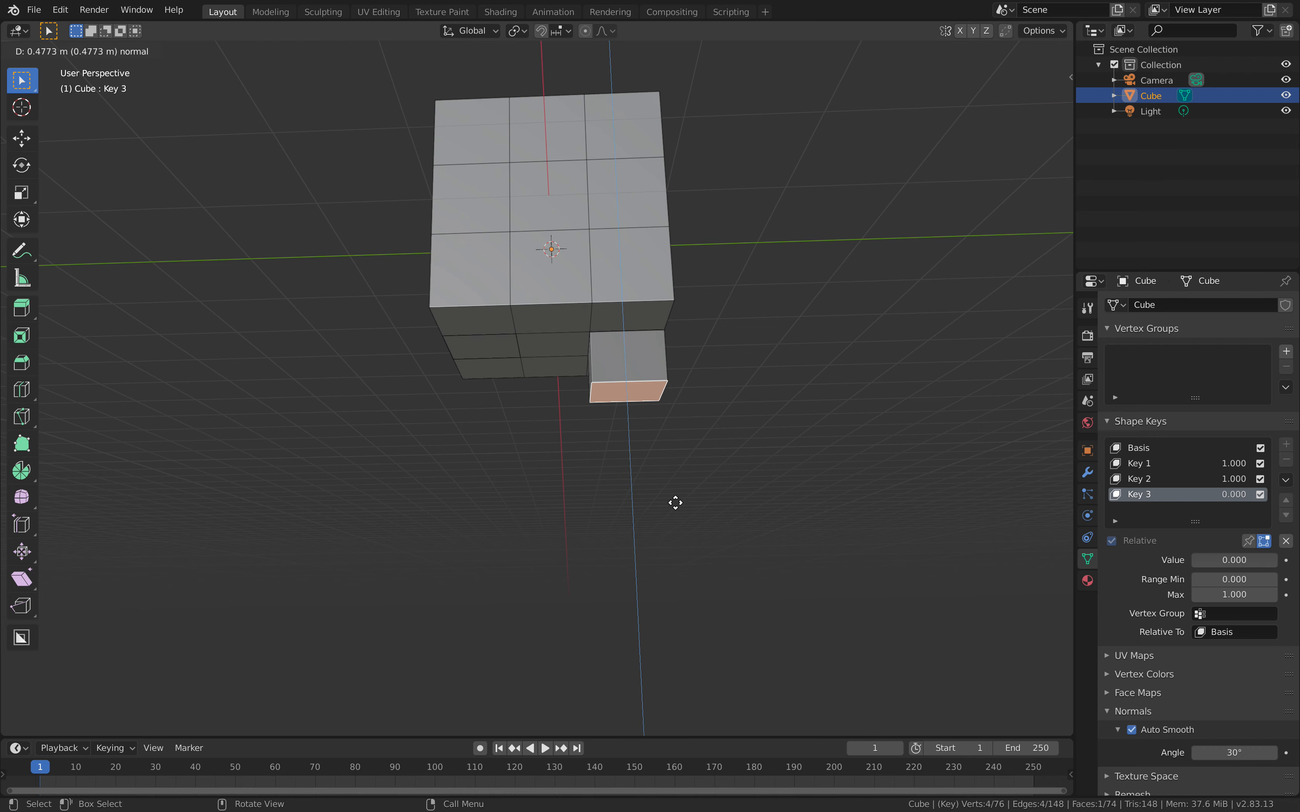
click(677, 510)
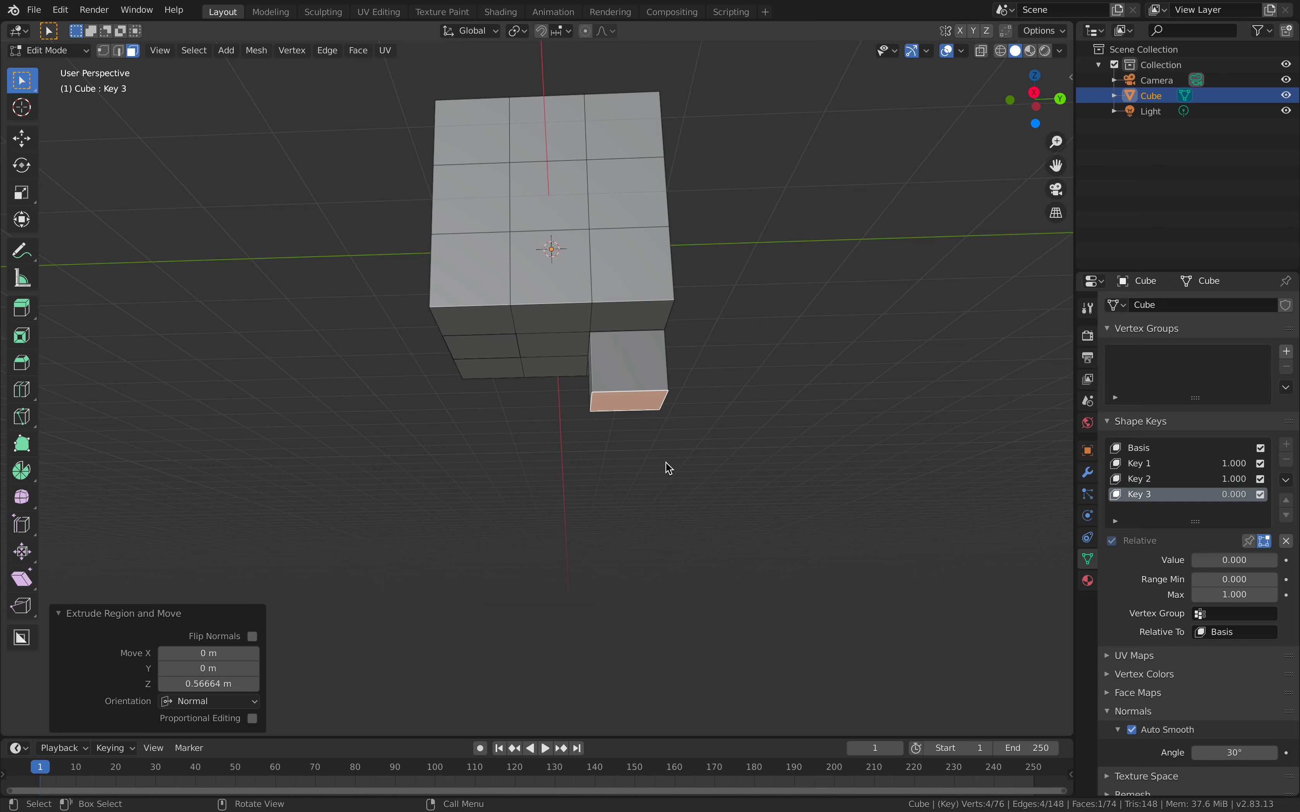
key(Tab)
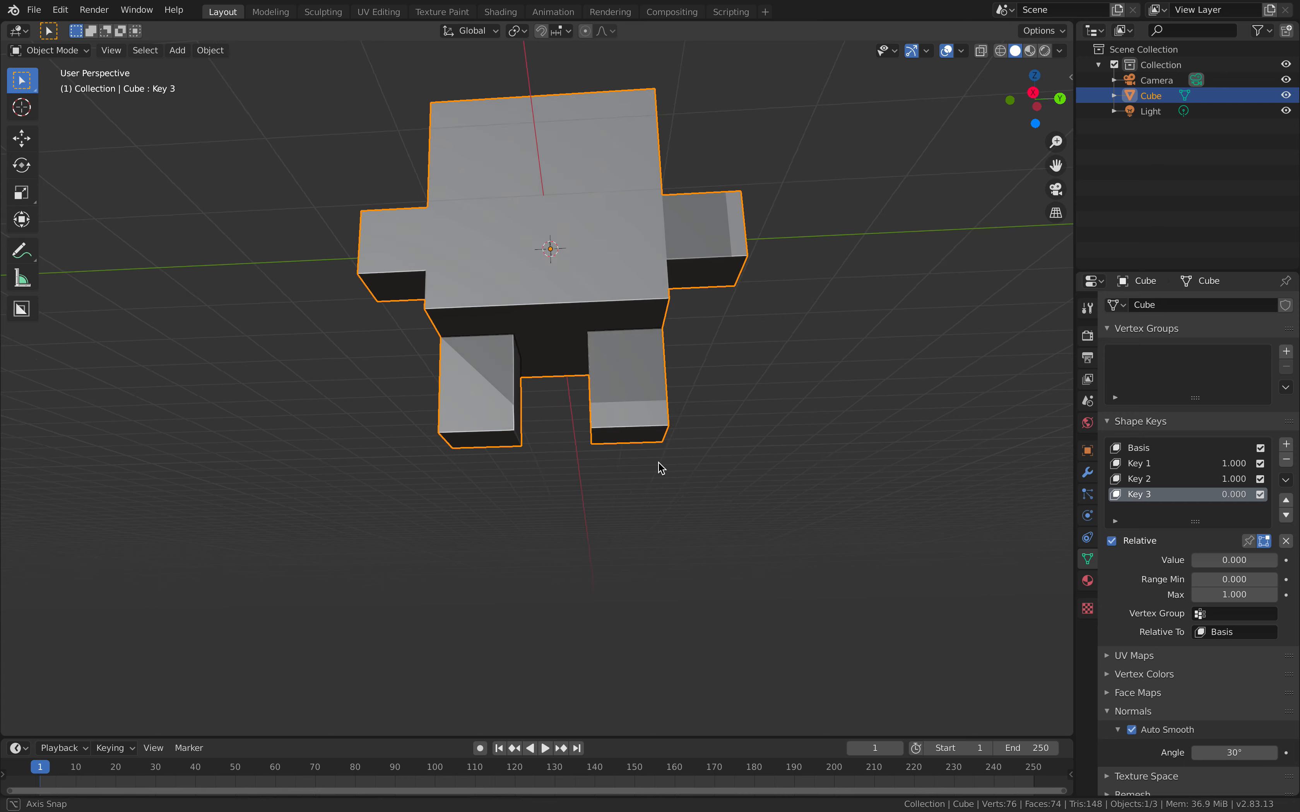
mouse_move(1198, 494)
mouse_down()
mouse_move(1235, 494)
mouse_move(1207, 493)
mouse_up()
- Extrude the same leg's bottom face another 0.26 m or so and scale it by about 1.52 into a flared foot
key(Tab)
middle_drag(692, 455, 671, 478)
key(e)
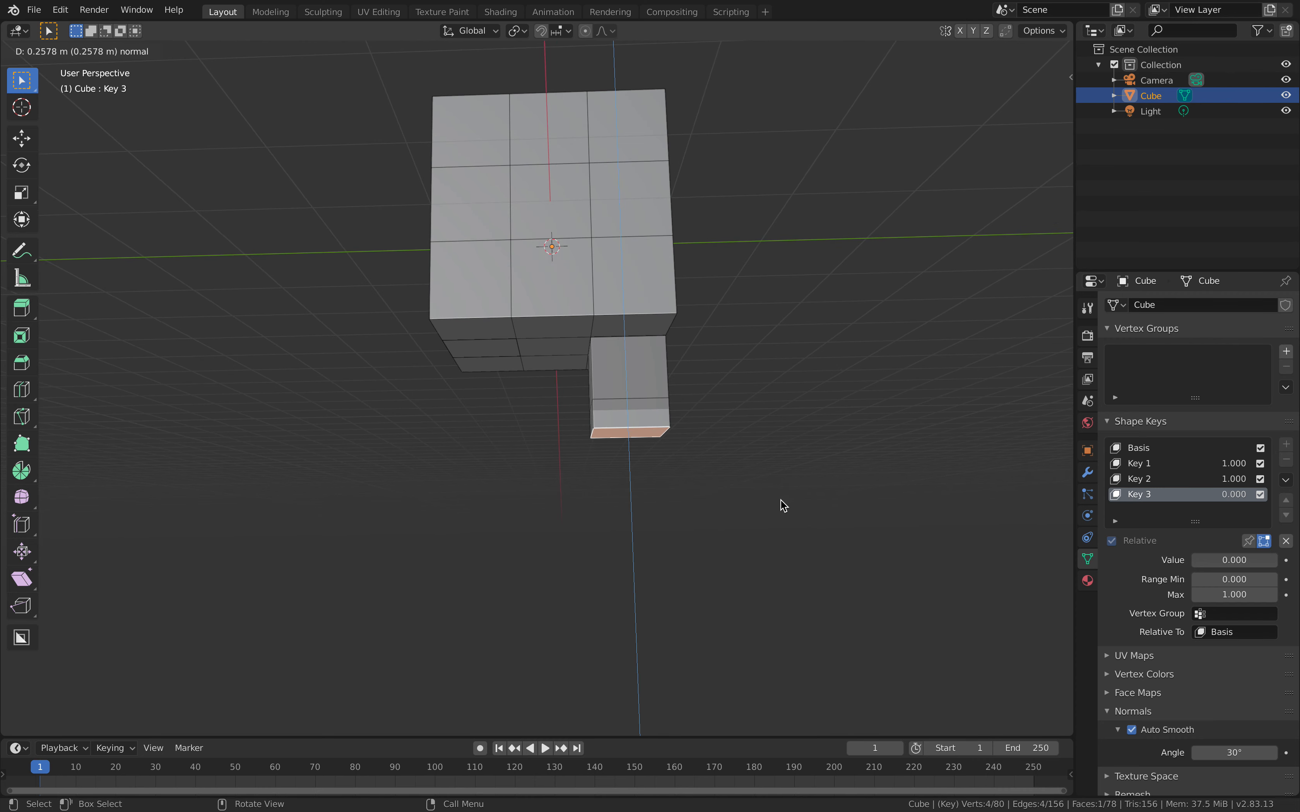
click(672, 475)
key(s)
click(698, 478)
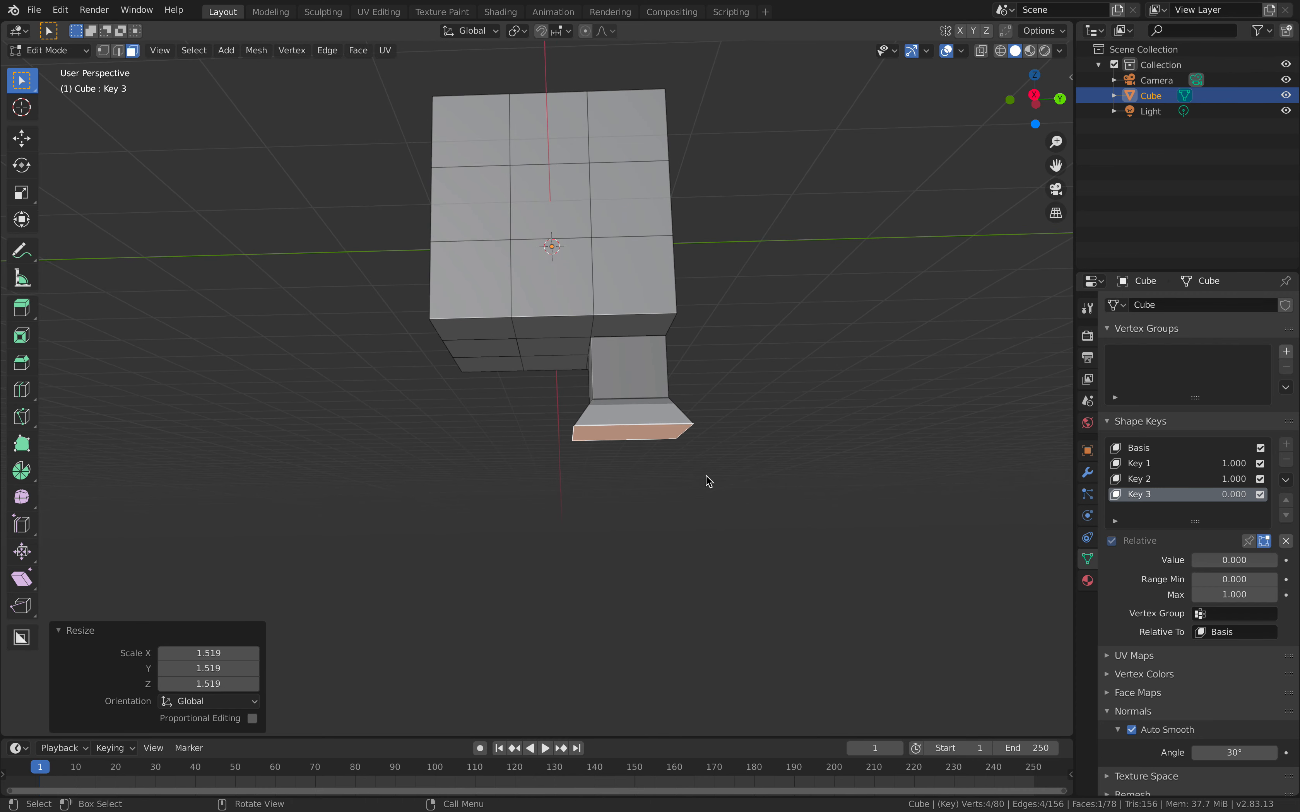
- Return to Object Mode and set the Key 3 value to 1.000
key(Tab)
drag(1234, 495, 1282, 495)
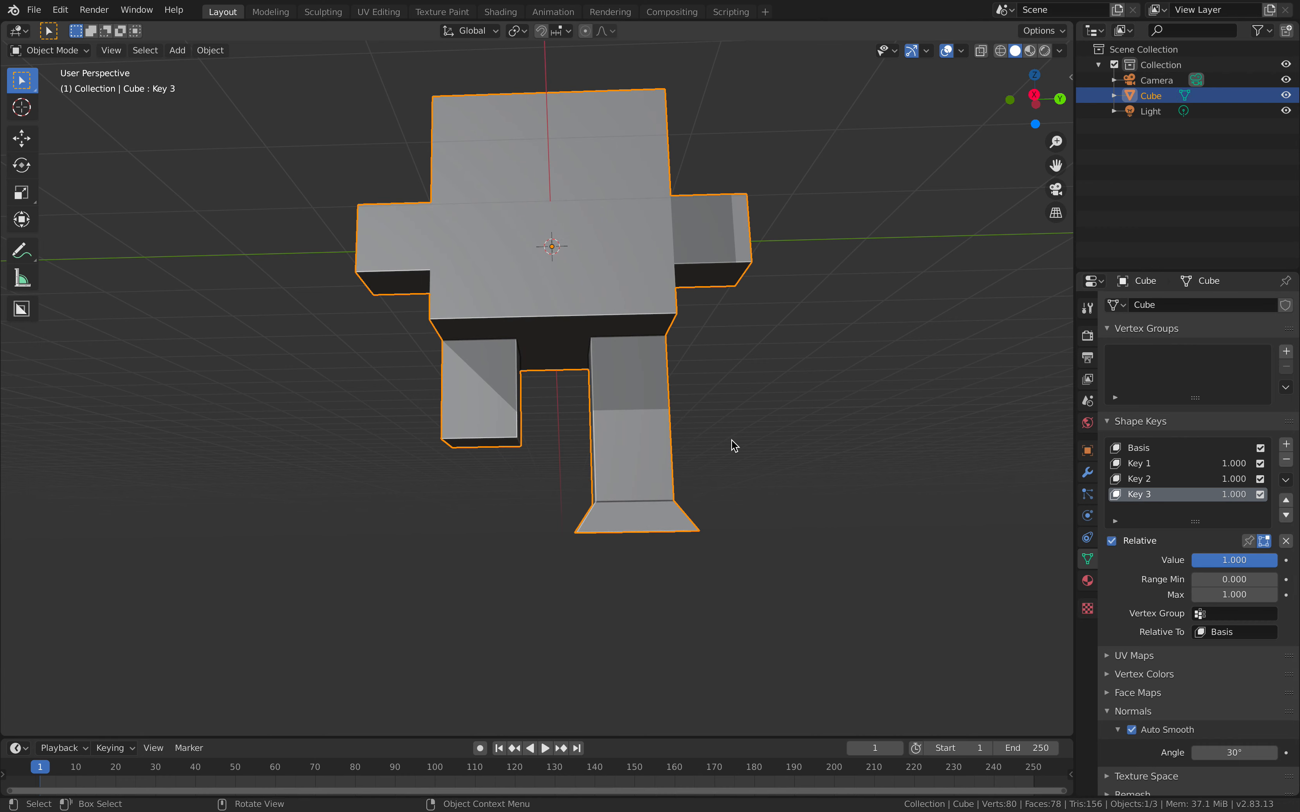
middle_drag(734, 446, 794, 445)
- Extrude the bottom face of the other leg by about 0.6 m in Key 3
key(Tab)
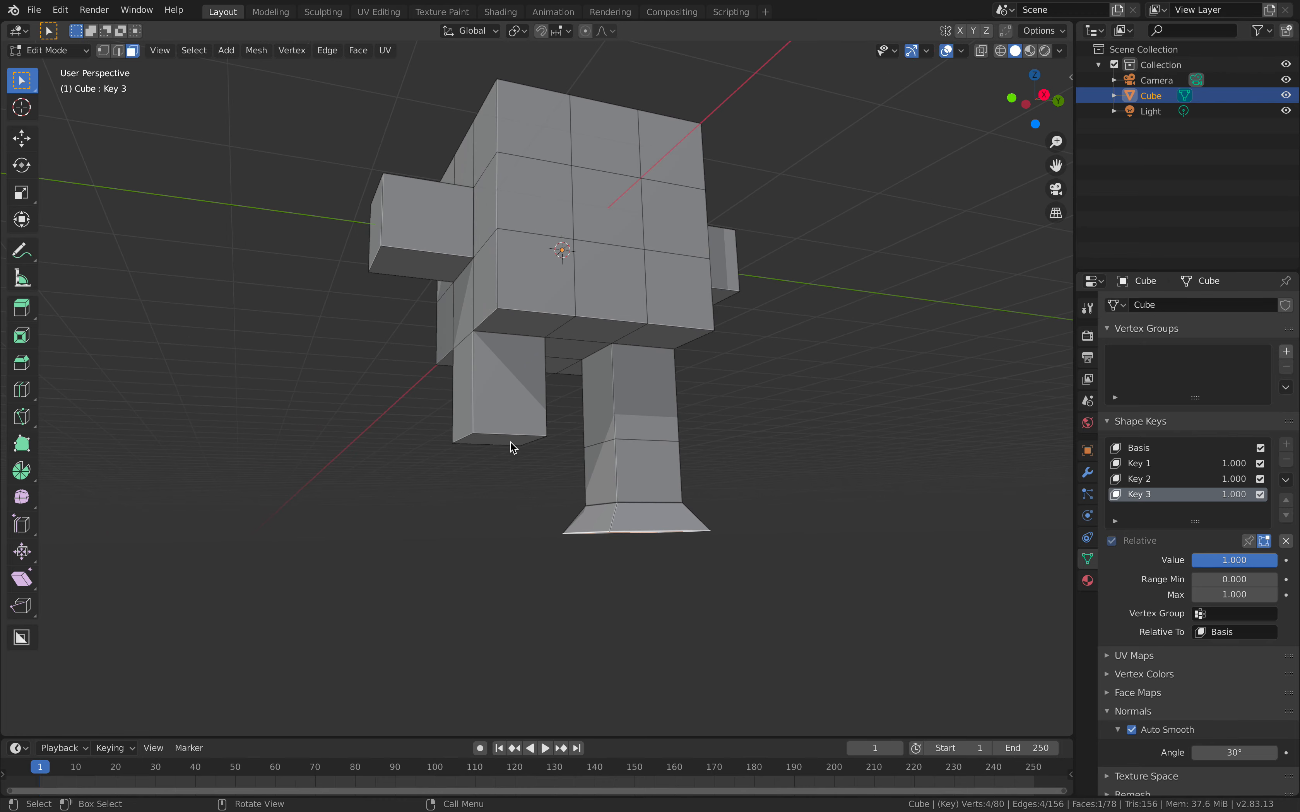
click(510, 440)
key(e)
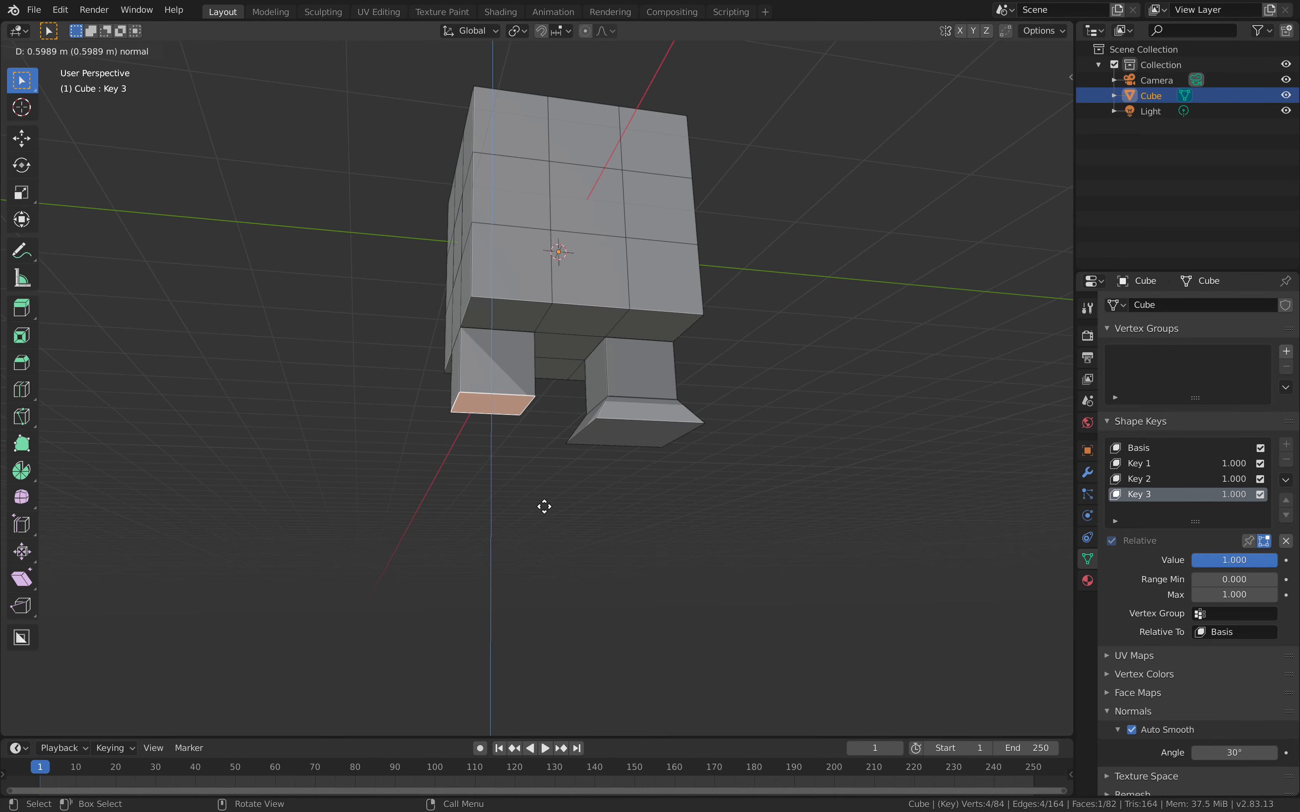
click(548, 509)
- Extrude that leg's bottom face another 0.2 m and scale it up into a matching flared foot
key(e)
click(548, 526)
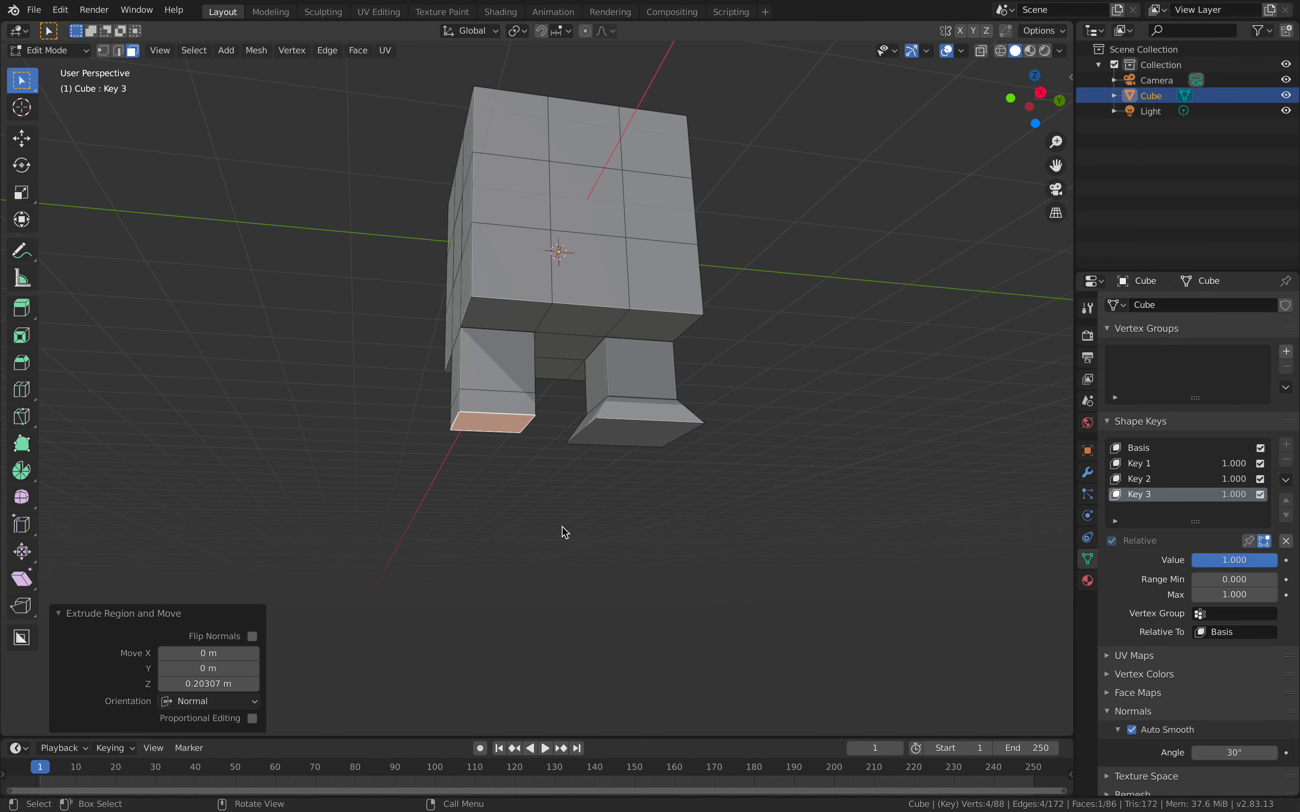
key(s)
click(775, 539)
key(Tab)
- Lower the second foot's bottom face by about 0.044 m along Z to level it with the first foot, and return to Object Mode
middle_drag(1024, 536, 797, 559)
click(1036, 96)
scroll(735, 429, up, 3)
key(Tab)
middle_drag(706, 465, 601, 537)
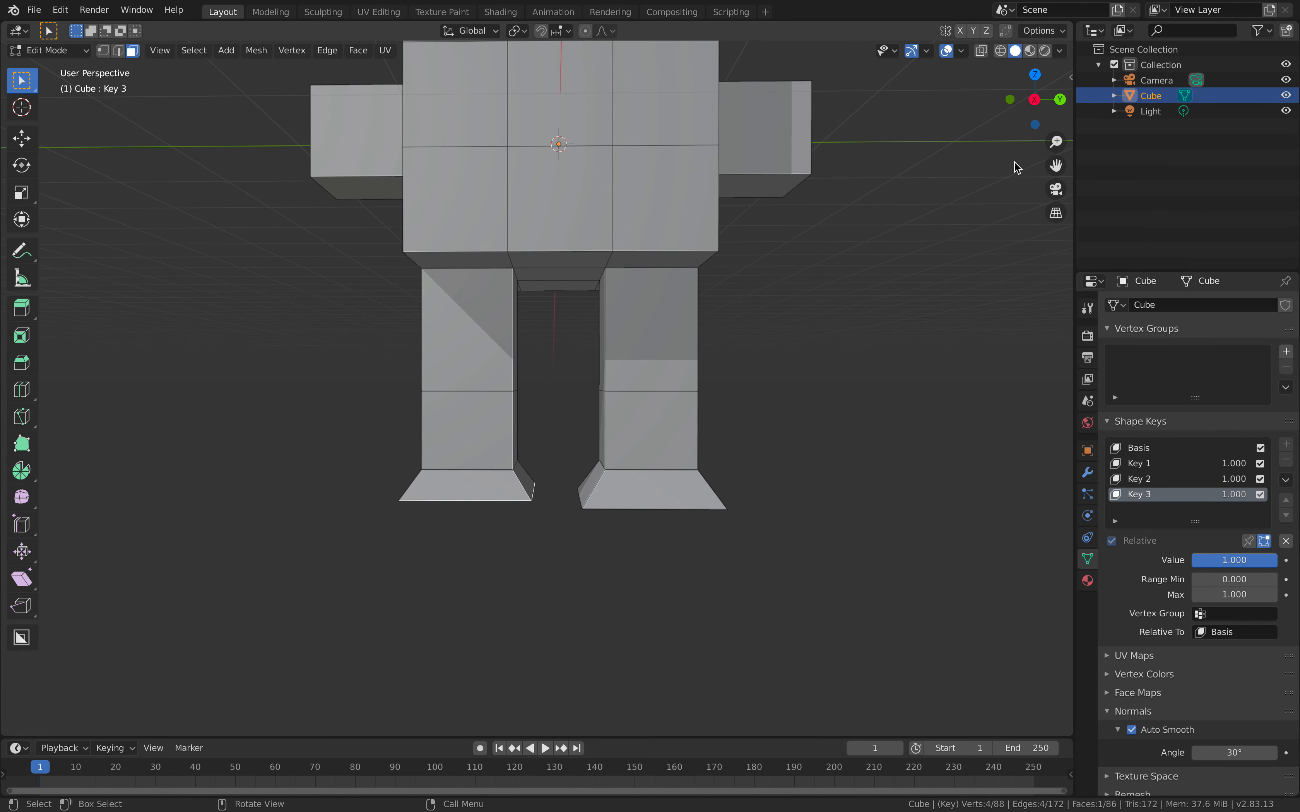
click(1035, 101)
key(g)
key(z)
click(711, 359)
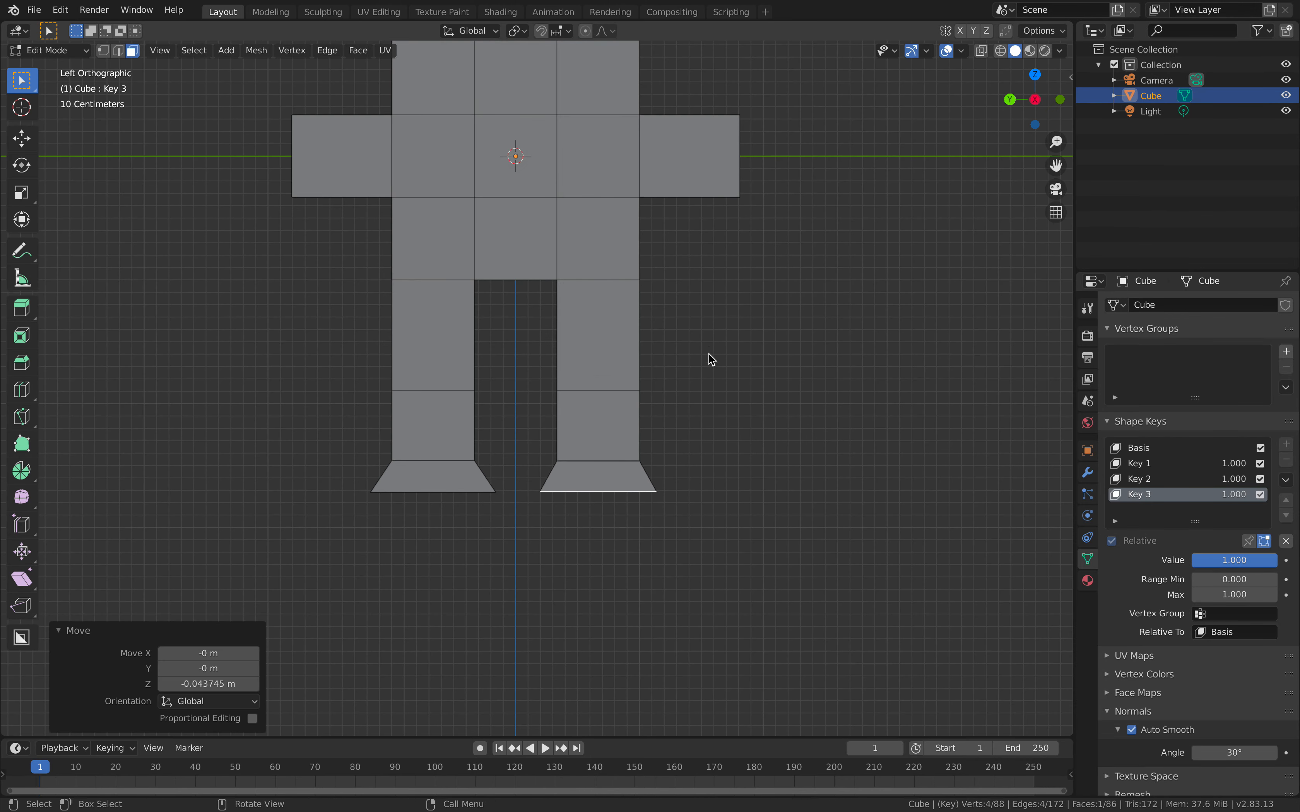
key(s)
key(Escape)
key(Tab)
- Add the shape key Key 4 and enter Edit Mode with face selection
middle_drag(730, 366, 839, 413)
click(1286, 444)
middle_drag(722, 357, 693, 337)
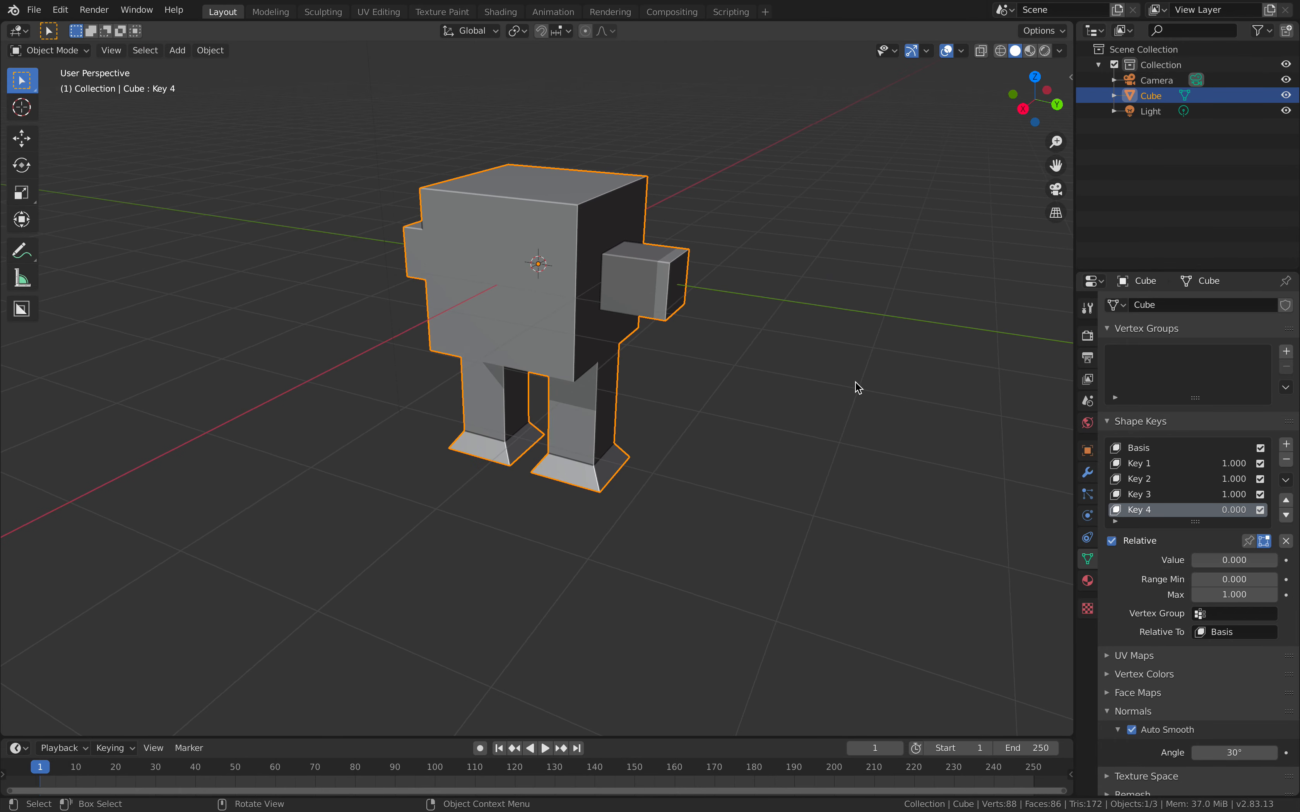
key(Tab)
key(3)
- Extrude the end faces of both arms along their normals with an offset of about 0.38 m
click(678, 287)
middle_drag(681, 346, 502, 105)
click(366, 49)
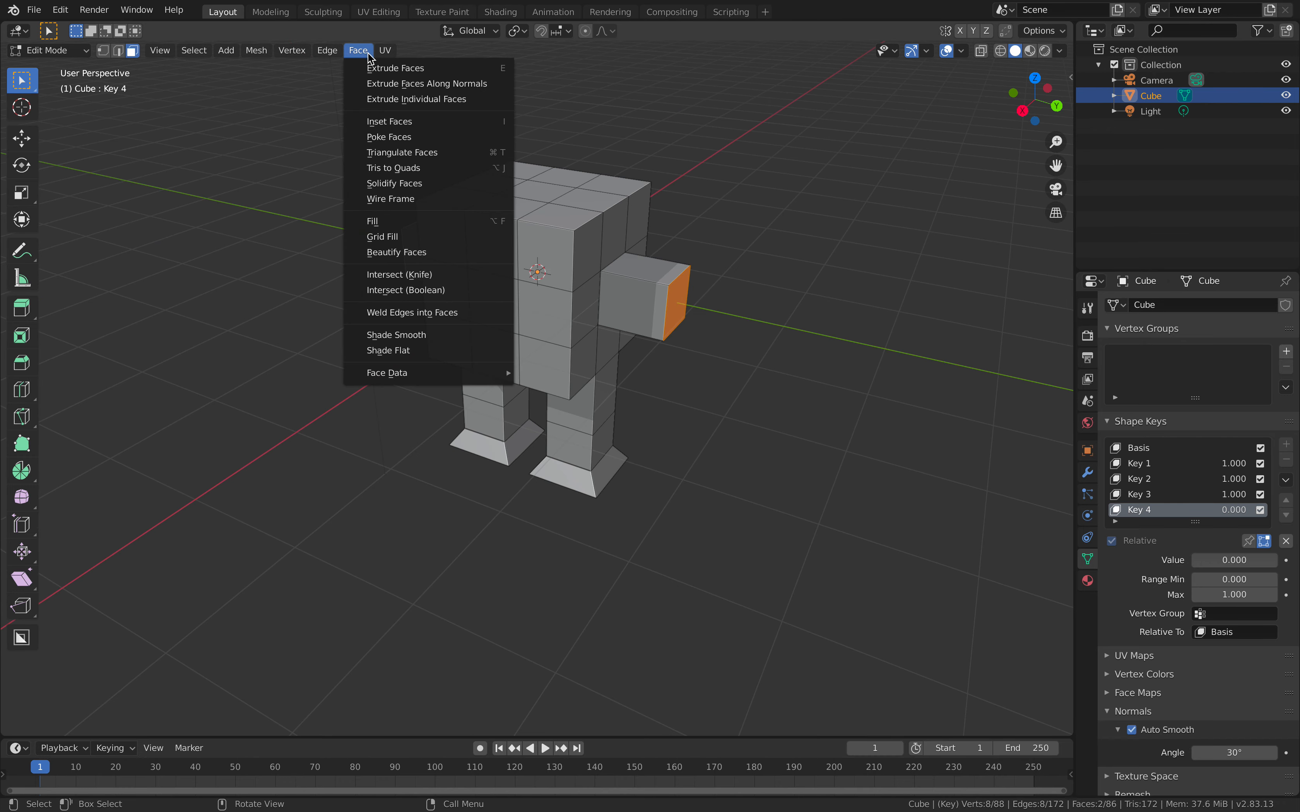
click(420, 81)
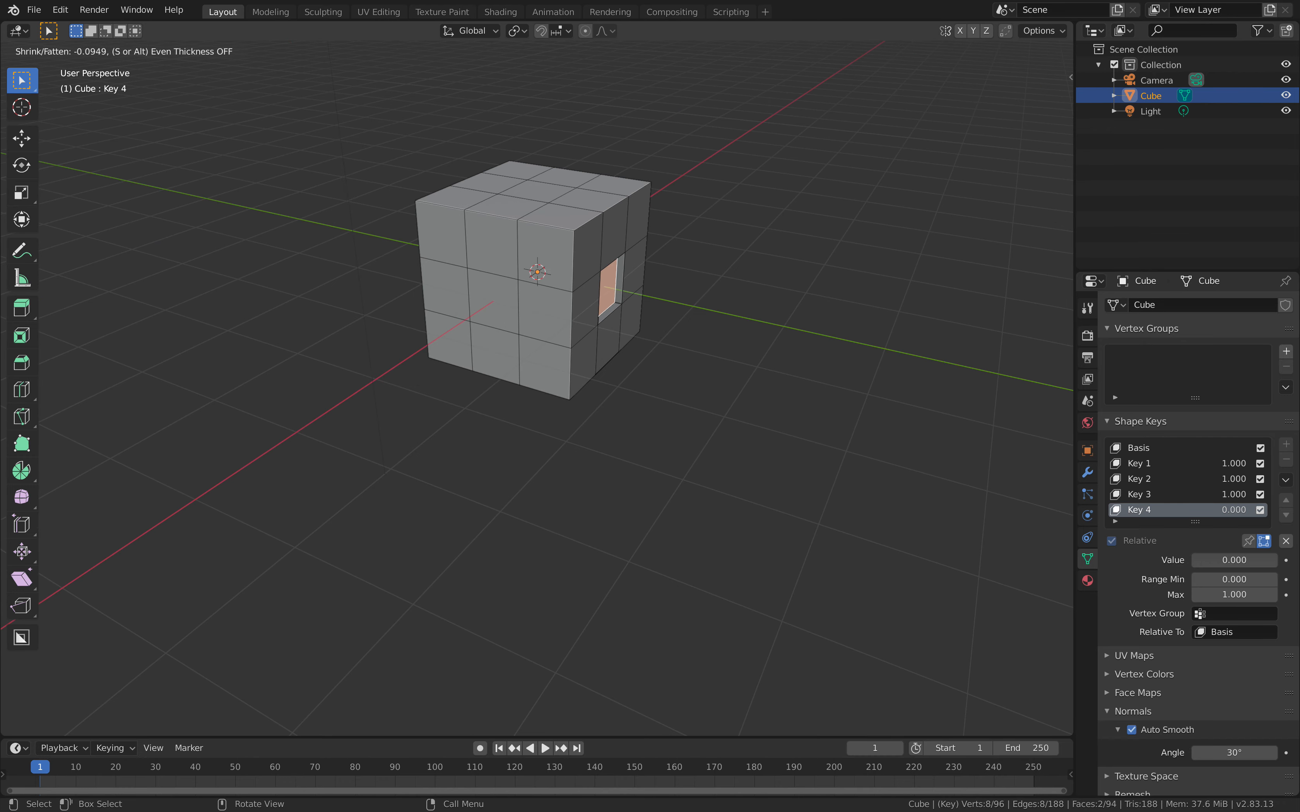
click(425, 73)
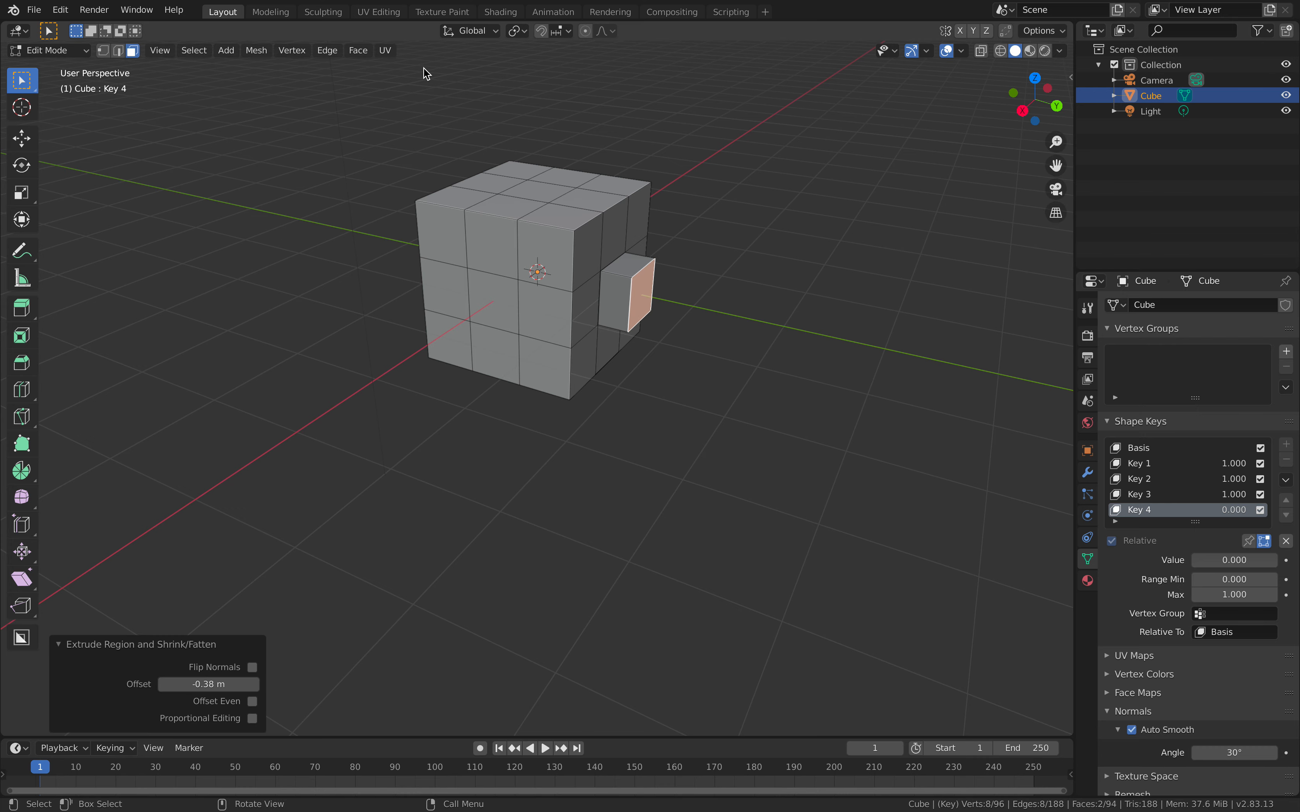
- Return to Object Mode and raise the Key 4 value to 1.000
middle_drag(726, 243, 760, 237)
key(Tab)
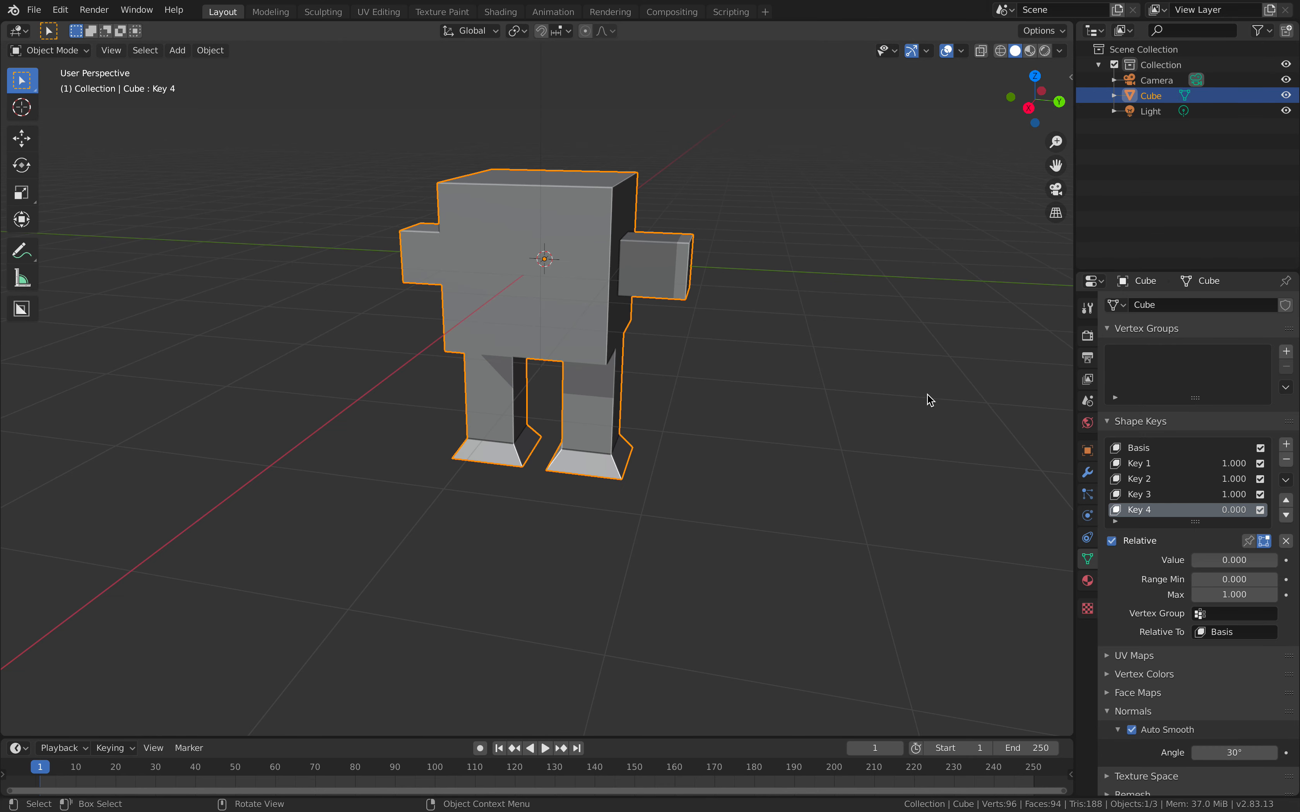
drag(1235, 512, 1251, 512)
- Compare the arms in Object and Edit Mode, and lower the Key 4 value to 0.000 in Edit Mode
middle_drag(792, 371, 636, 327)
key(Tab)
key(Tab)
key(Tab)
middle_drag(691, 338, 757, 309)
drag(1239, 512, 1177, 512)
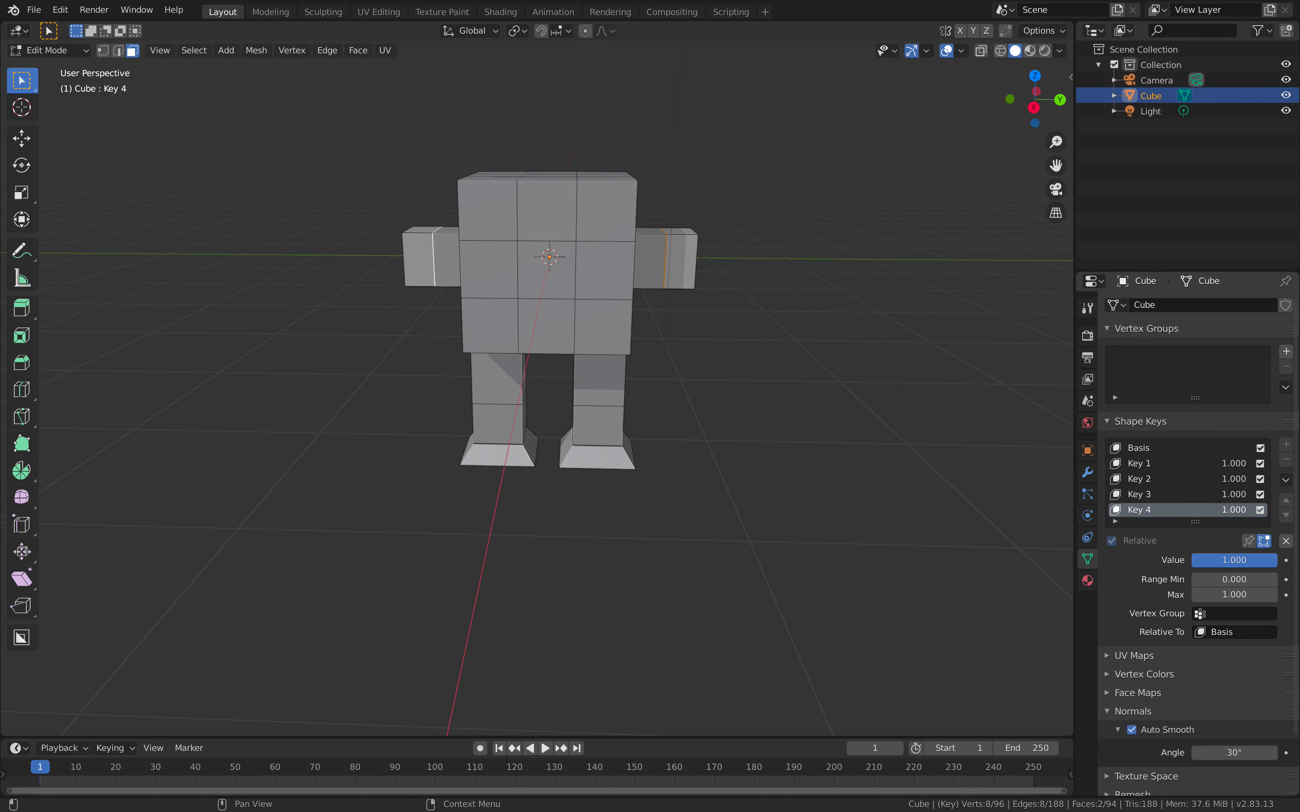
mouse_move(1176, 512)
mouse_down()
mouse_move(1239, 513)
mouse_move(1176, 513)
mouse_up()
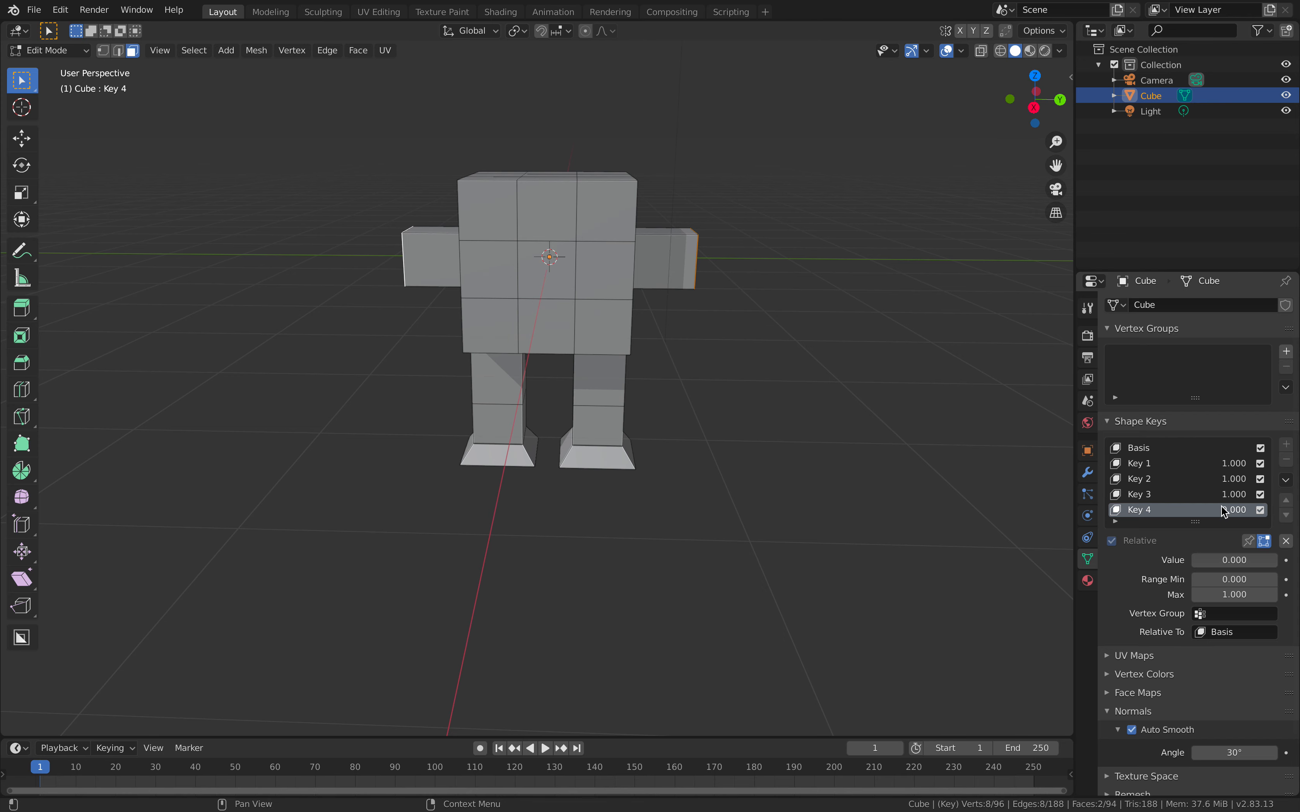
- Test Key 4 in Object Mode by raising its value to 1.000 and bringing it back to 0.000
key(Tab)
middle_drag(726, 423, 696, 400)
key(Tab)
key(Tab)
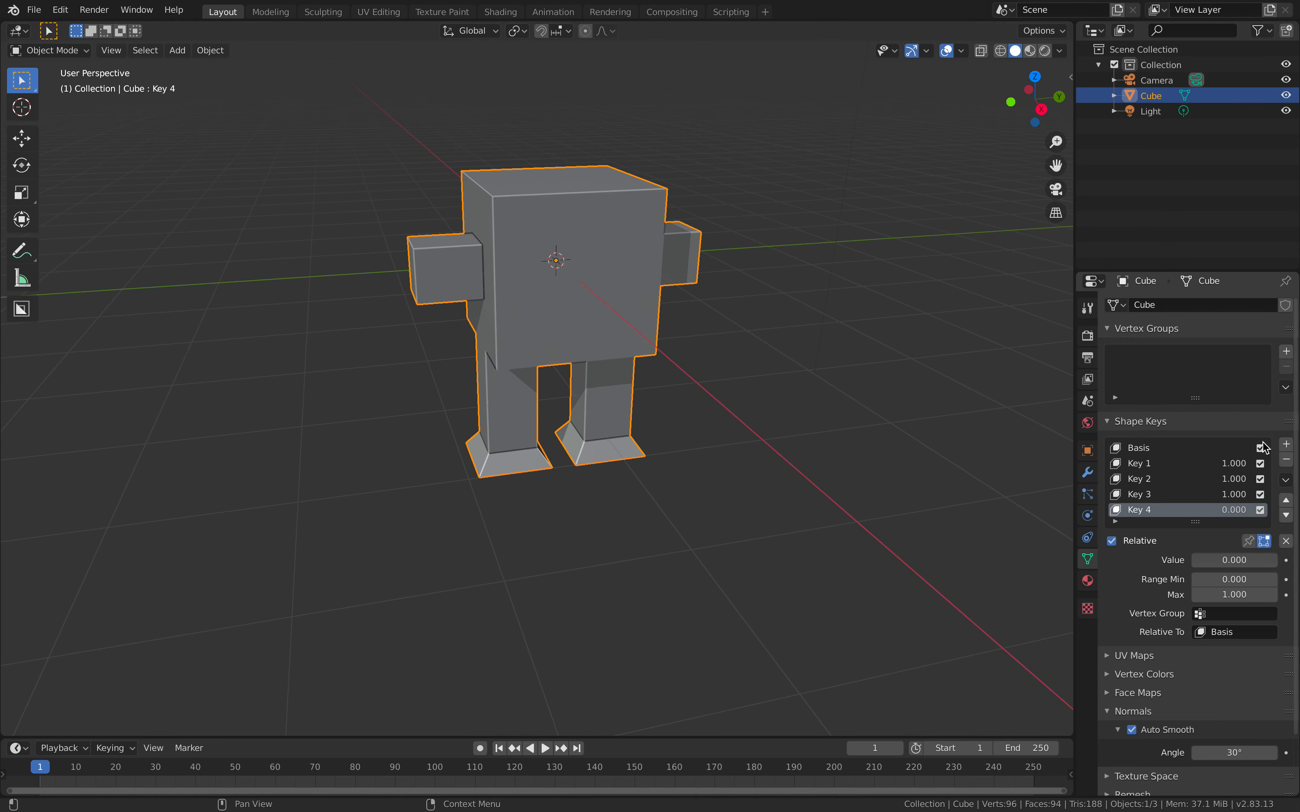
drag(1235, 510, 1271, 510)
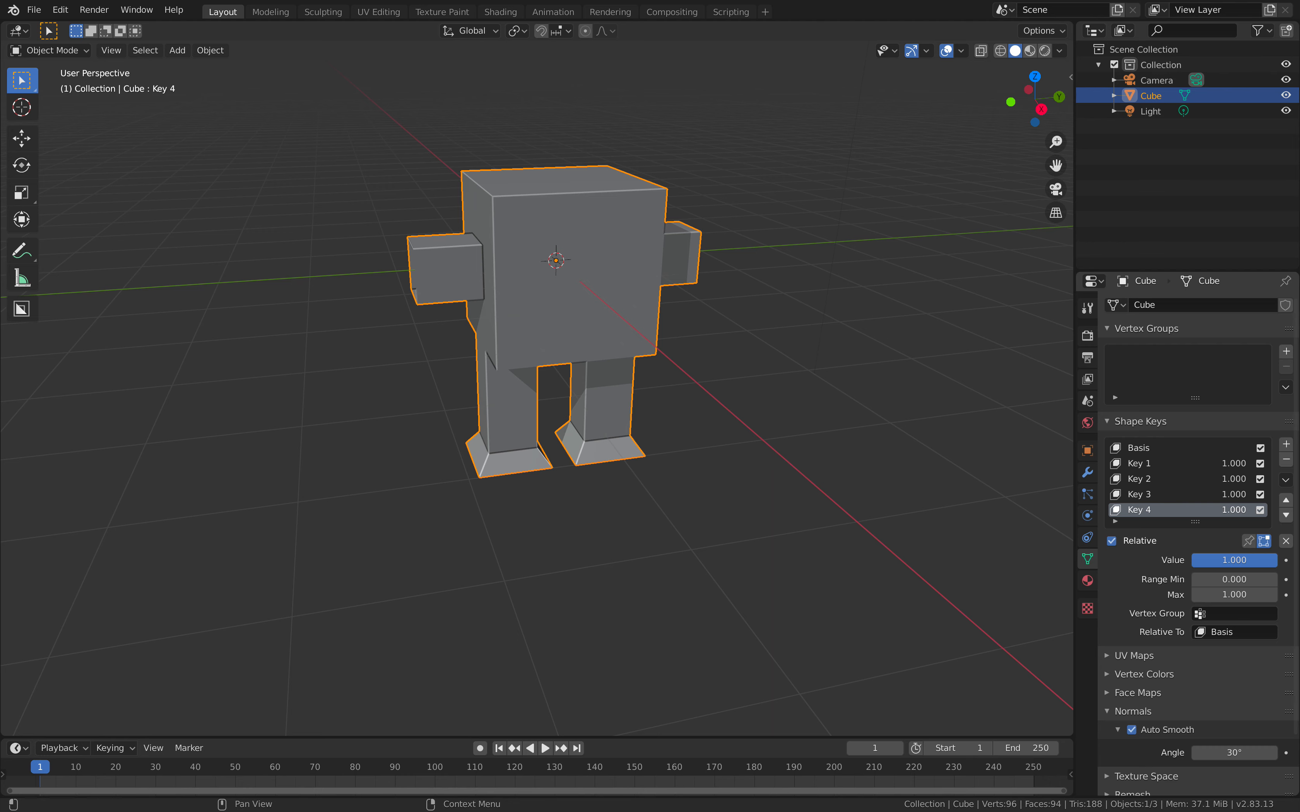
drag(1246, 509, 1213, 509)
click(1201, 491)
click(1201, 504)
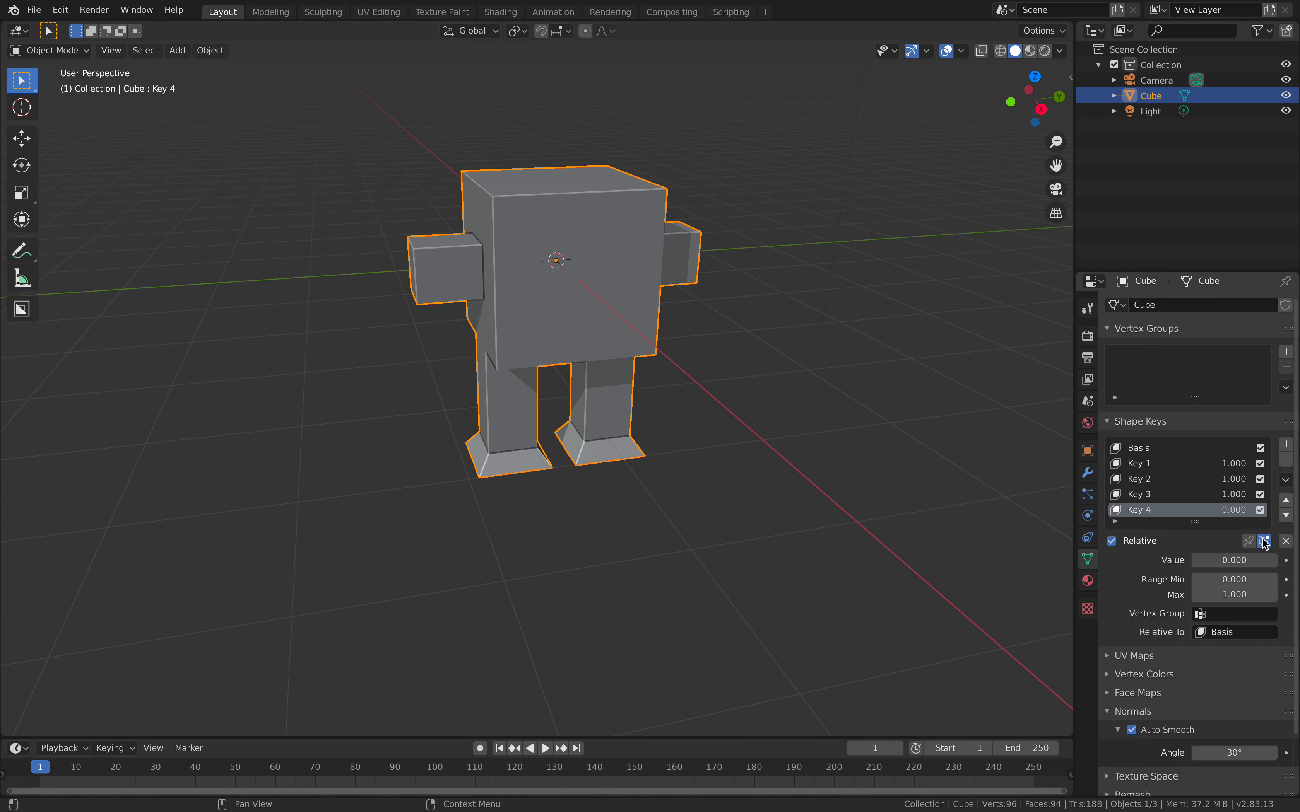
- Delete the shape key Key 4 and add a fresh one in its place
click(1288, 460)
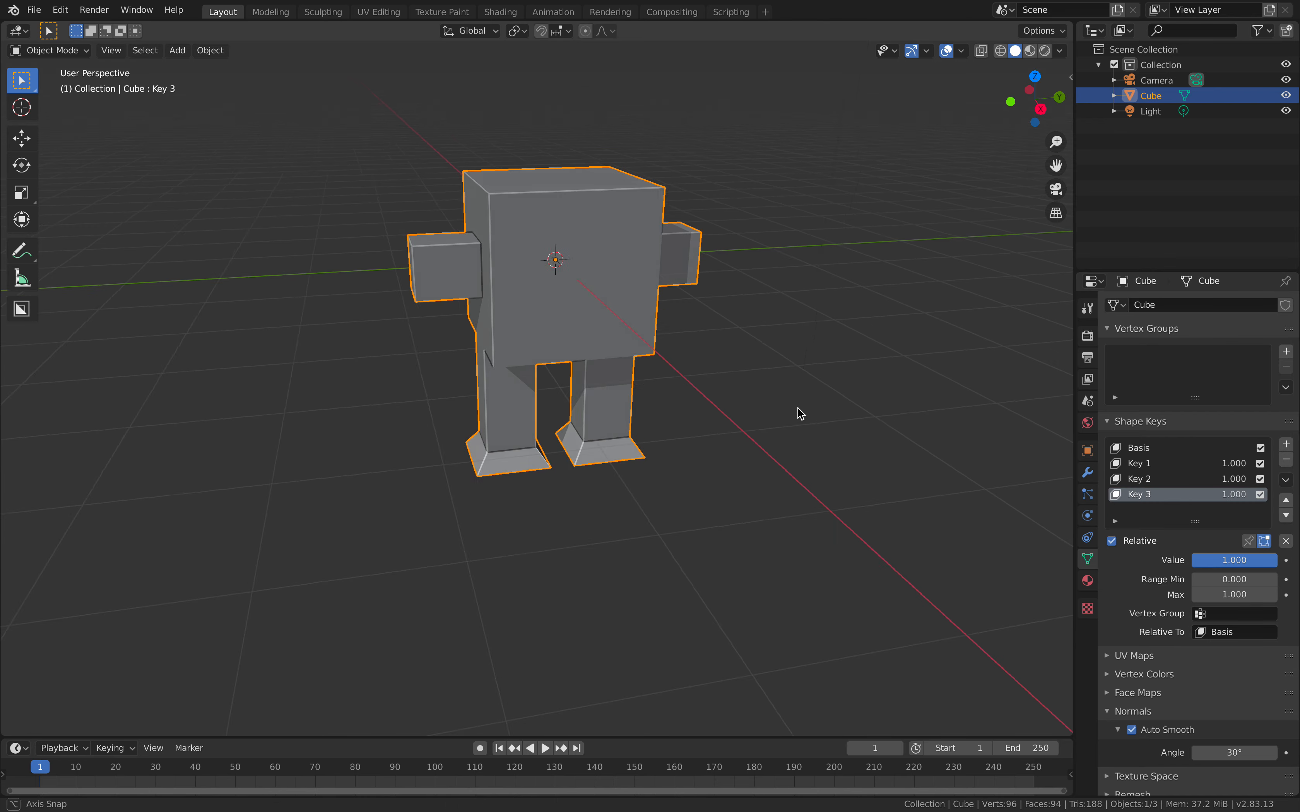
middle_drag(797, 406, 849, 413)
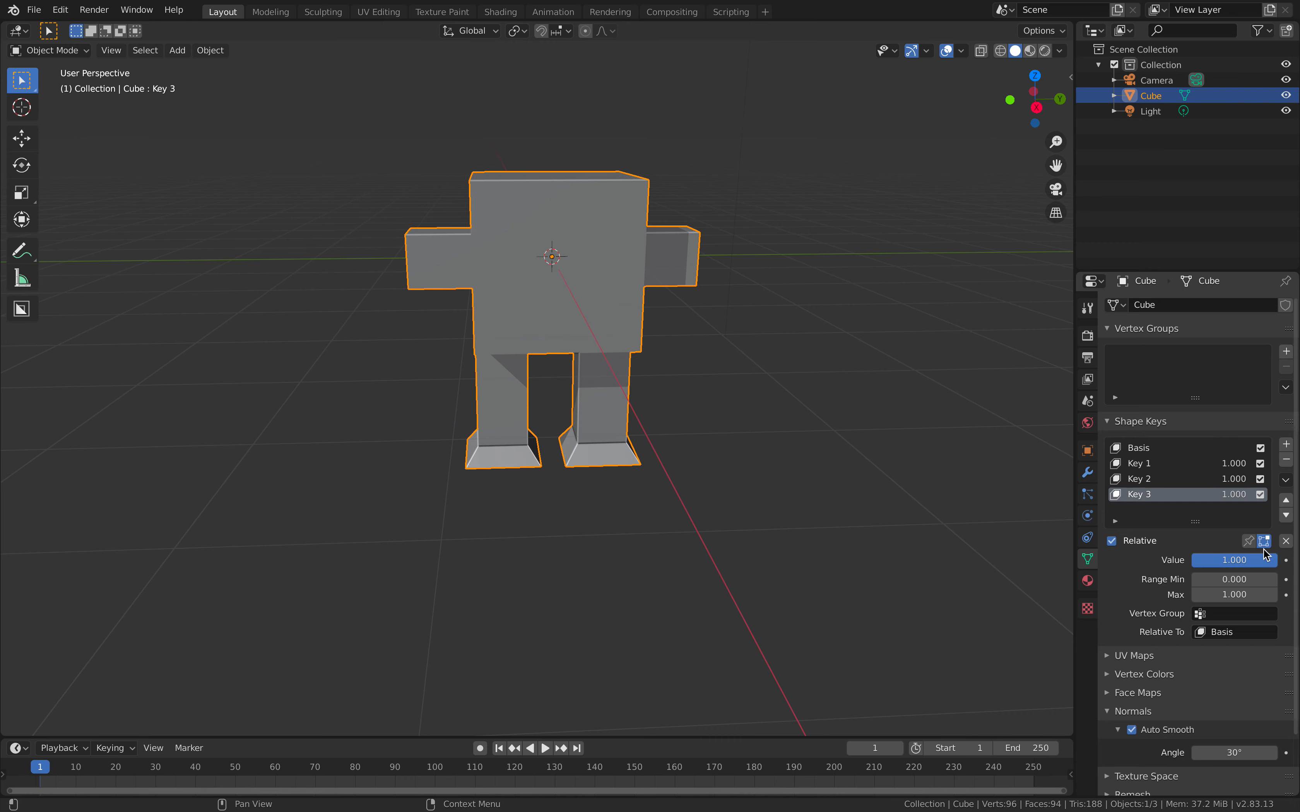
click(1287, 447)
middle_drag(805, 446, 665, 444)
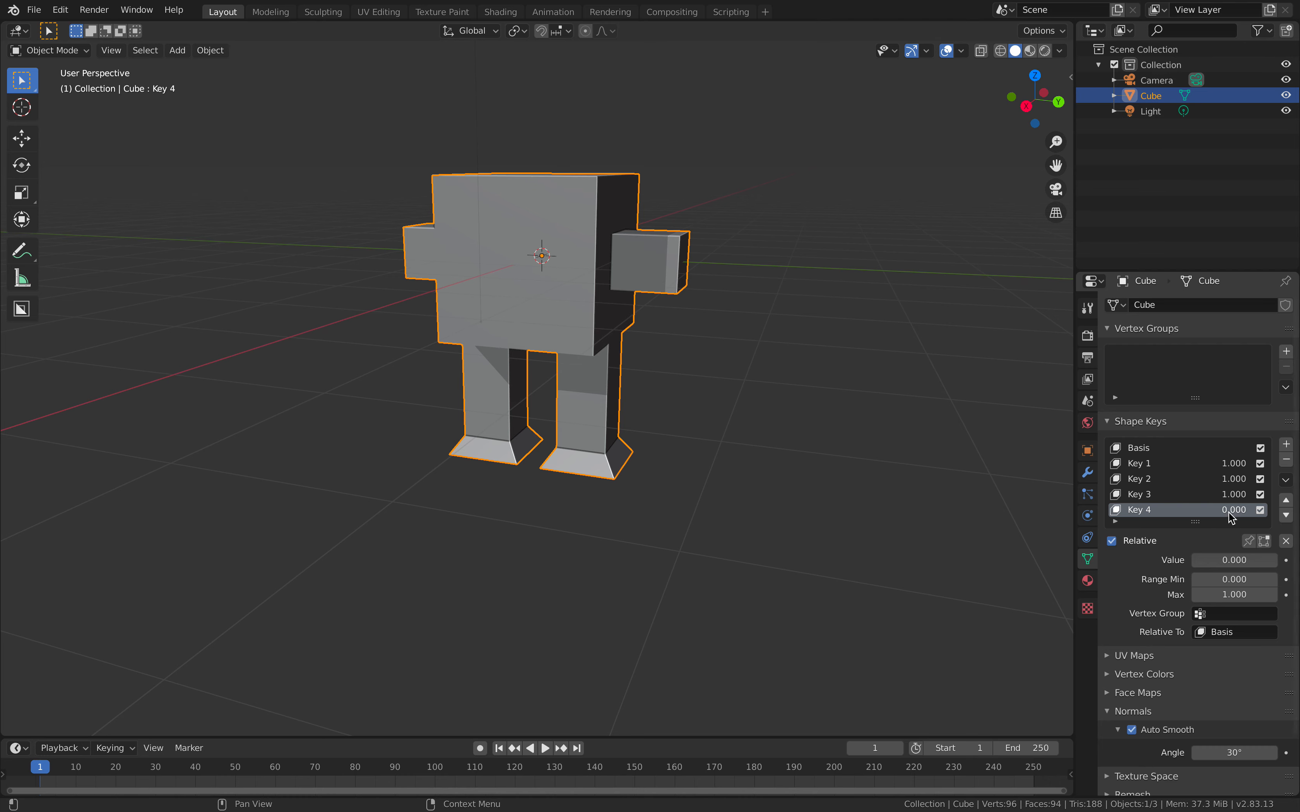
- Enter Edit Mode for Key 4 and turn on Shape Key Edit Mode
drag(1224, 510, 1226, 511)
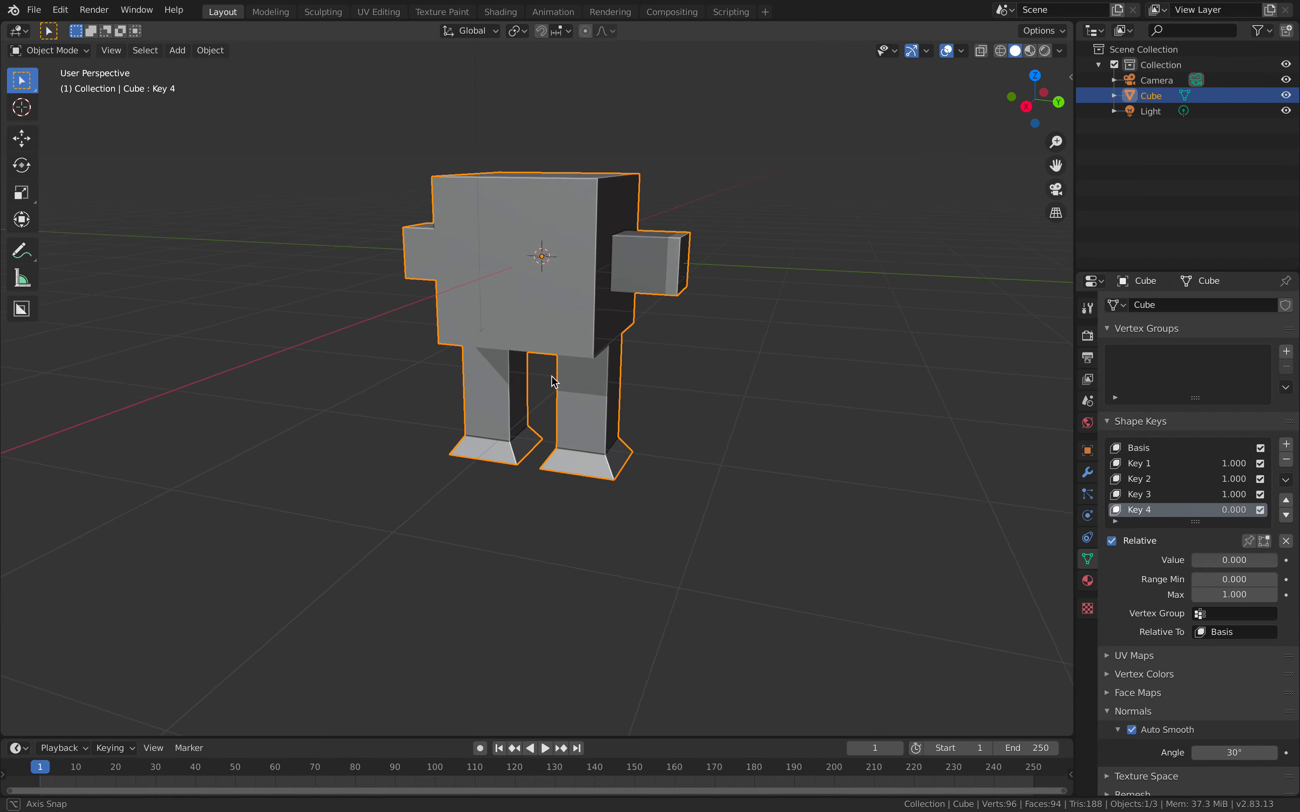
key(Tab)
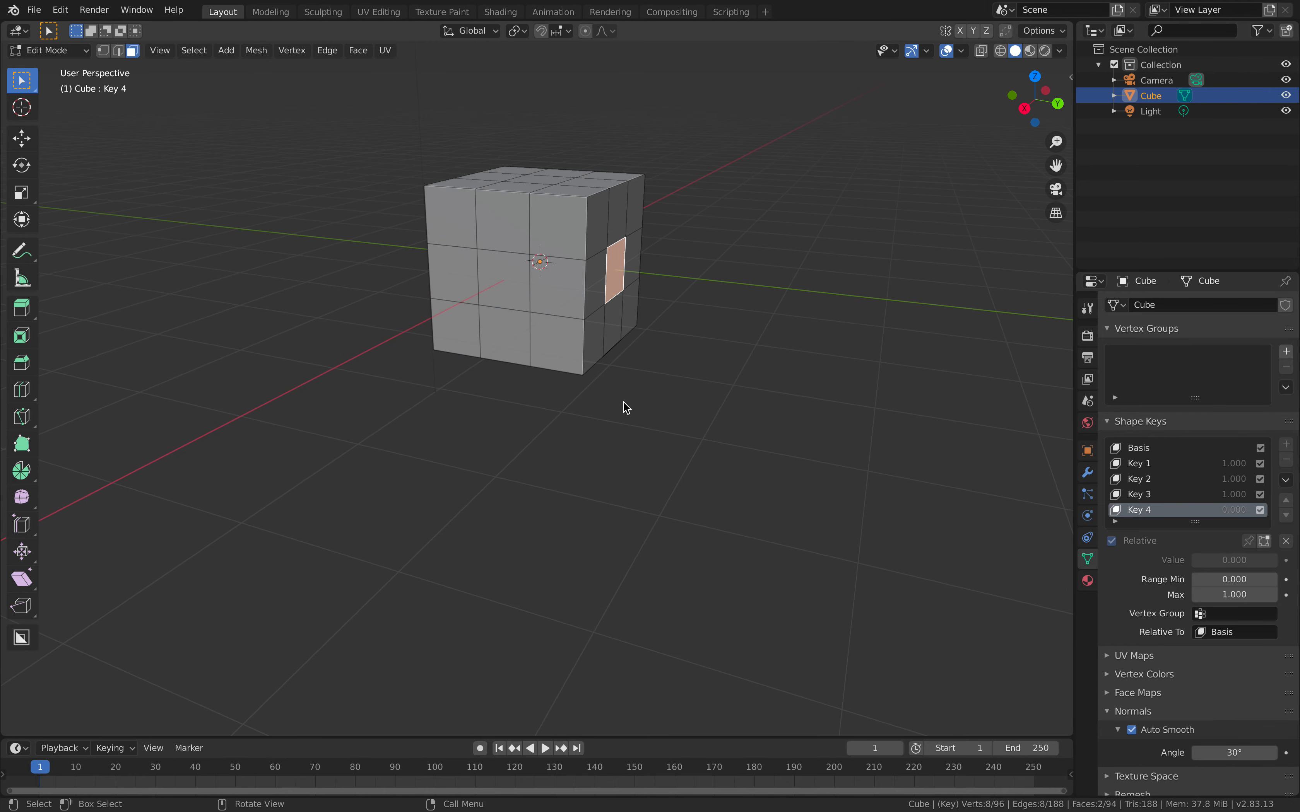
click(1265, 541)
- Extrude only the end face of the +Y arm along its normal in Key 4
middle_drag(812, 409, 565, 325)
middle_drag(670, 348, 634, 339)
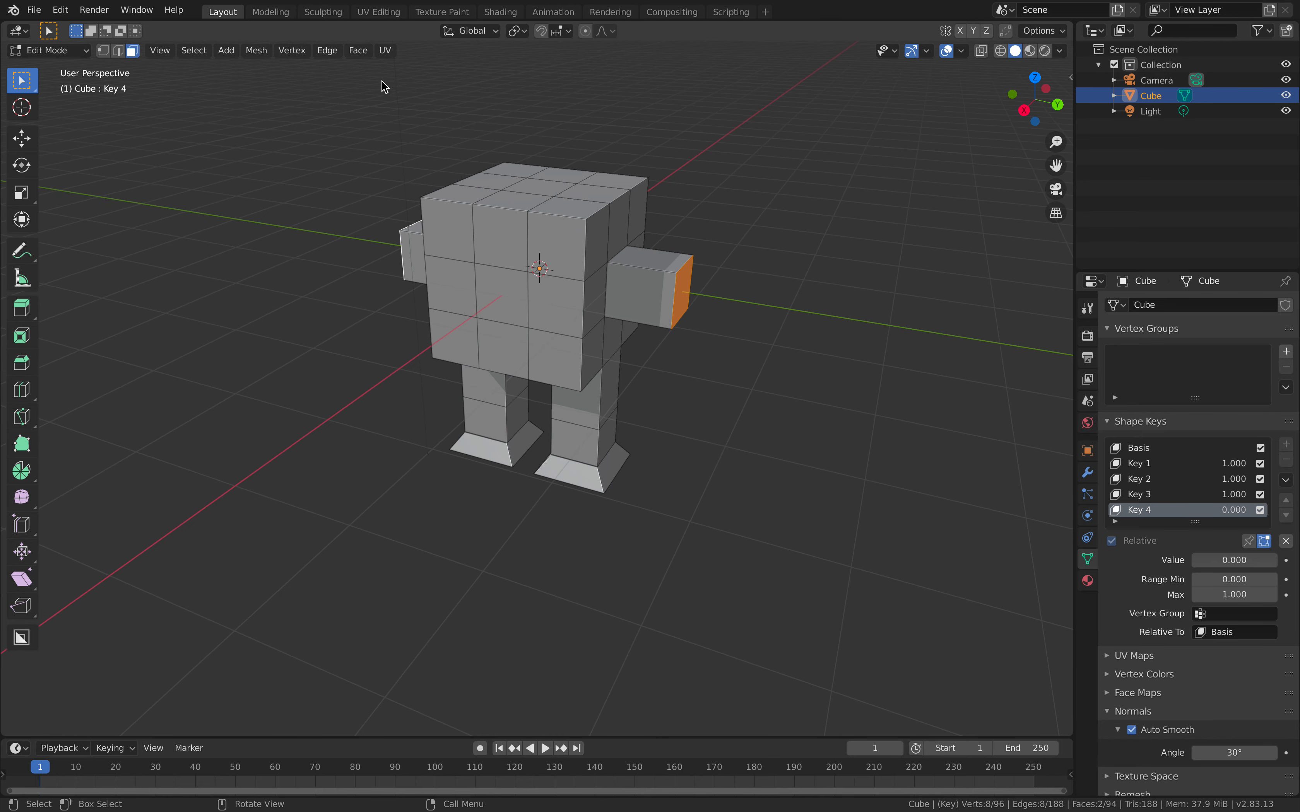
click(358, 51)
click(737, 267)
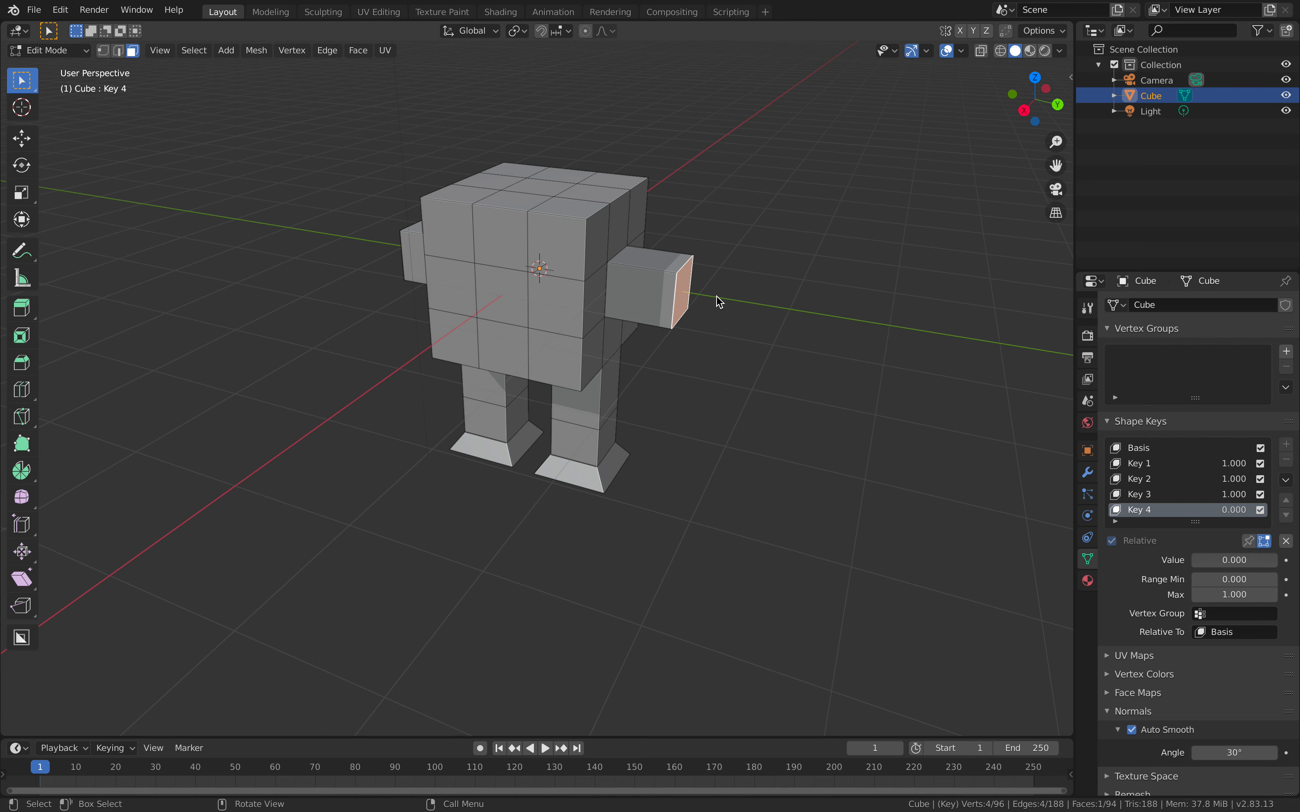
key(e)
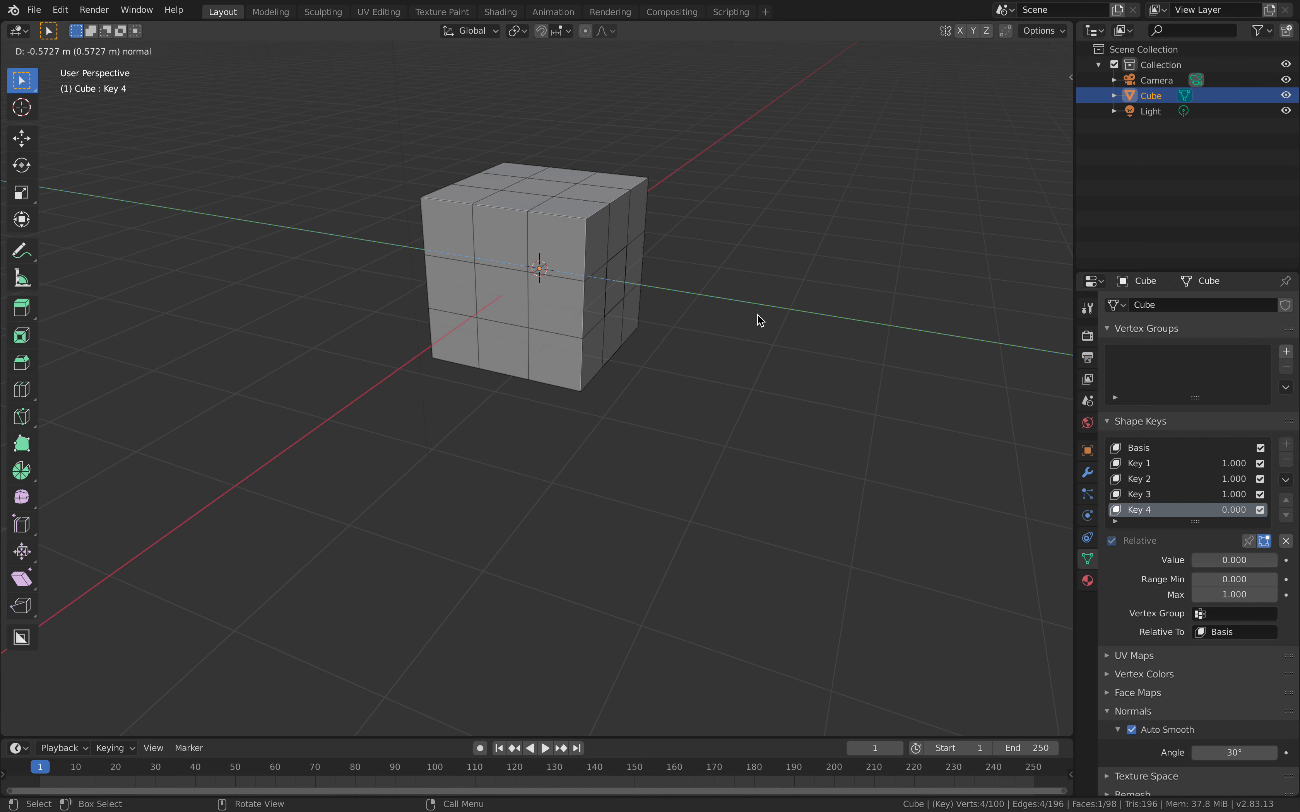
click(756, 315)
middle_drag(729, 319, 644, 304)
- Return to Object Mode and set the Key 4 value to 1.000
key(Tab)
drag(1195, 561, 1278, 561)
middle_drag(852, 366, 870, 406)
- Extrude the four side faces of the +Y arm's end segment as individual faces by about 1.05 m in Key 4
key(Tab)
click(709, 283)
shift+click(722, 309)
mouse_move(691, 315)
middle_down()
mouse_move(475, 321)
mouse_move(502, 264)
mouse_move(483, 263)
mouse_move(638, 311)
mouse_move(679, 337)
middle_up()
shift+click(438, 293)
shift+click(465, 264)
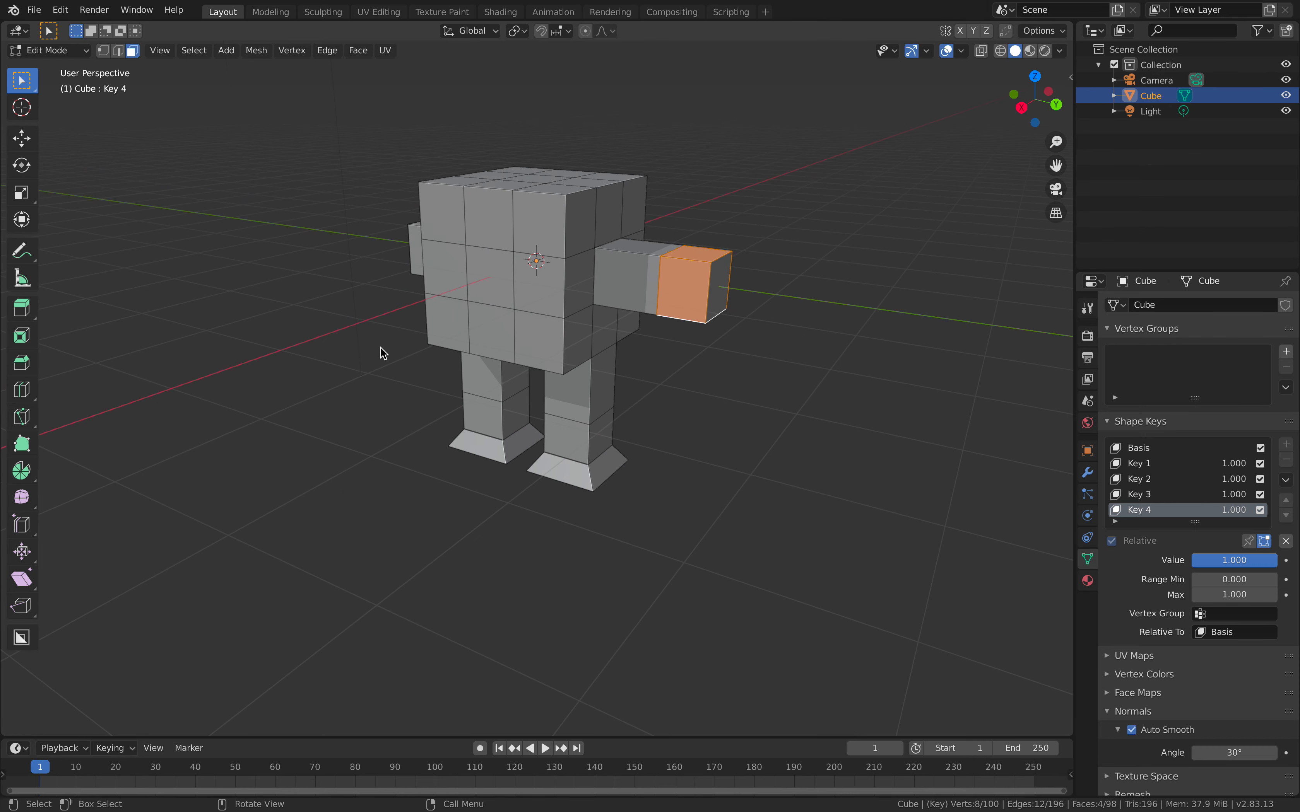
click(366, 54)
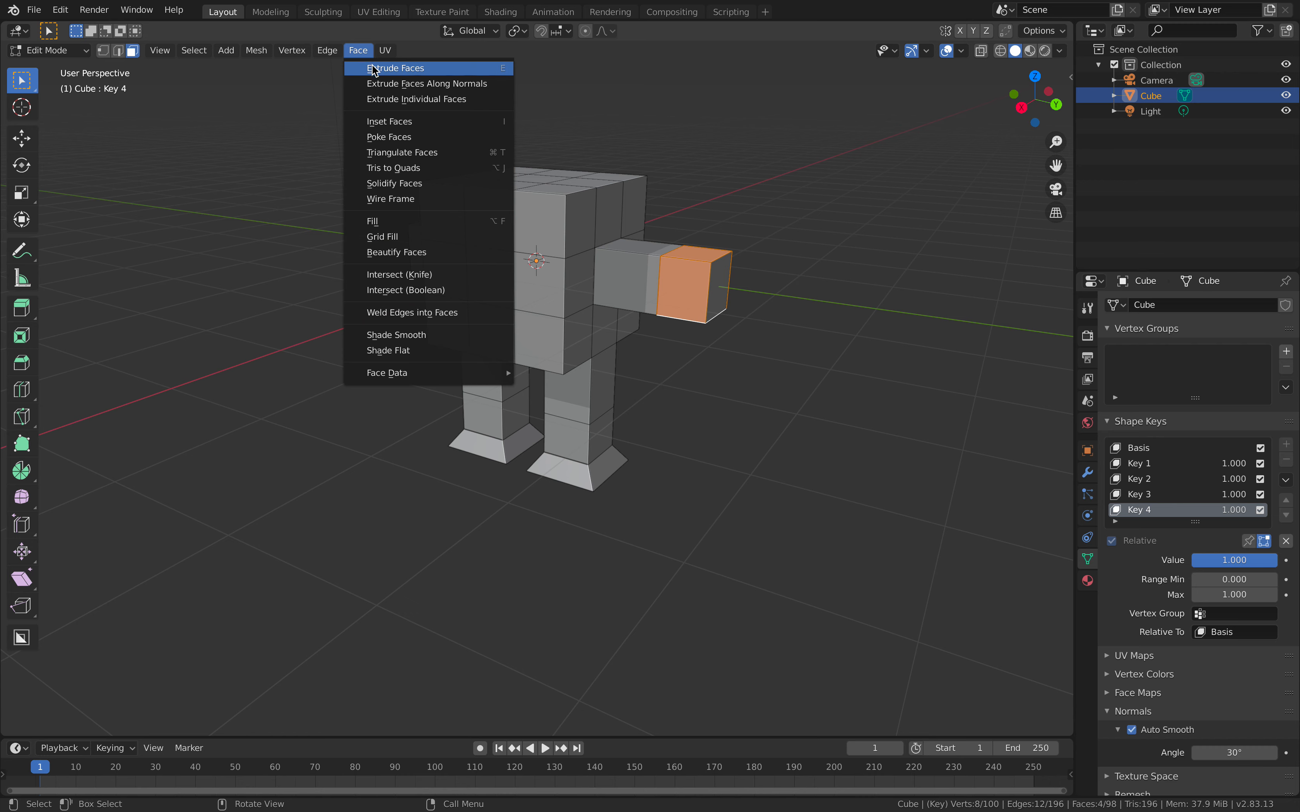
click(380, 99)
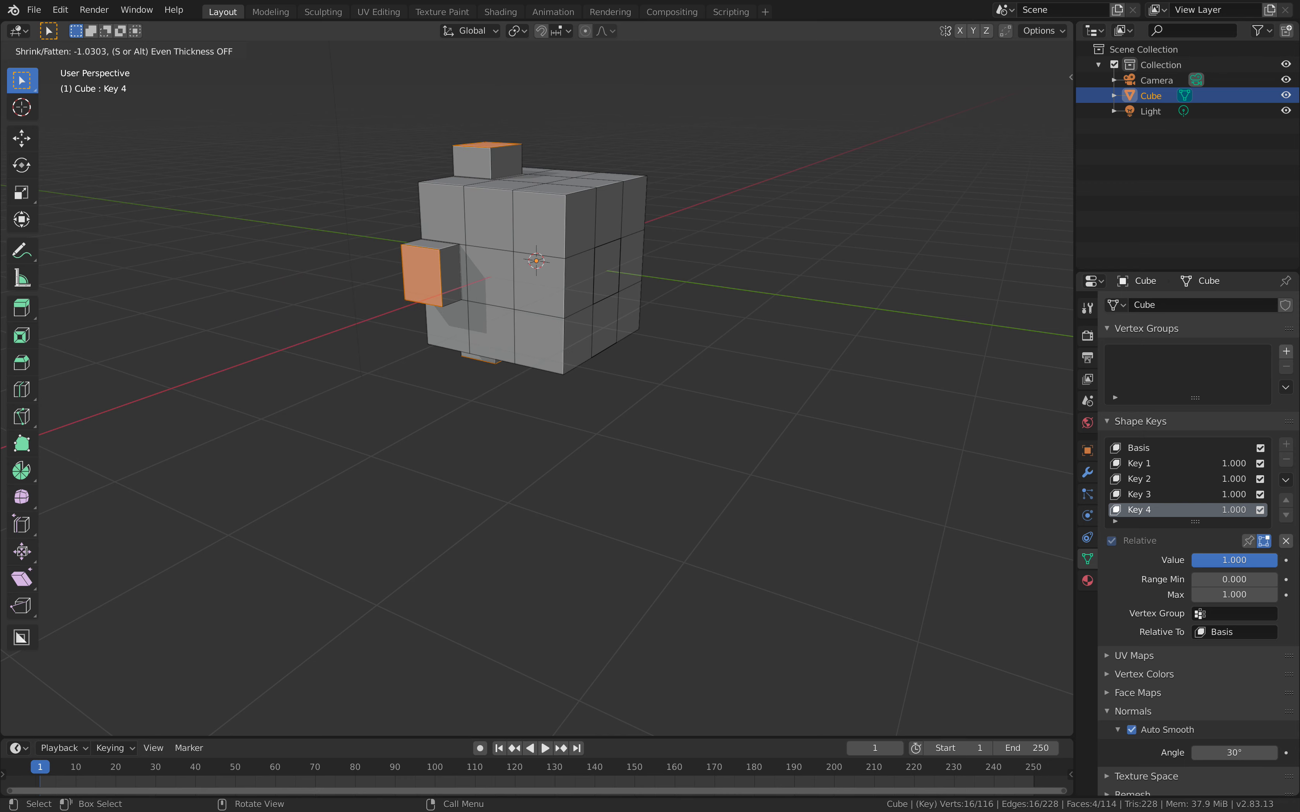
click(528, 241)
mouse_move(528, 241)
middle_down()
mouse_move(594, 240)
mouse_move(545, 232)
middle_up()
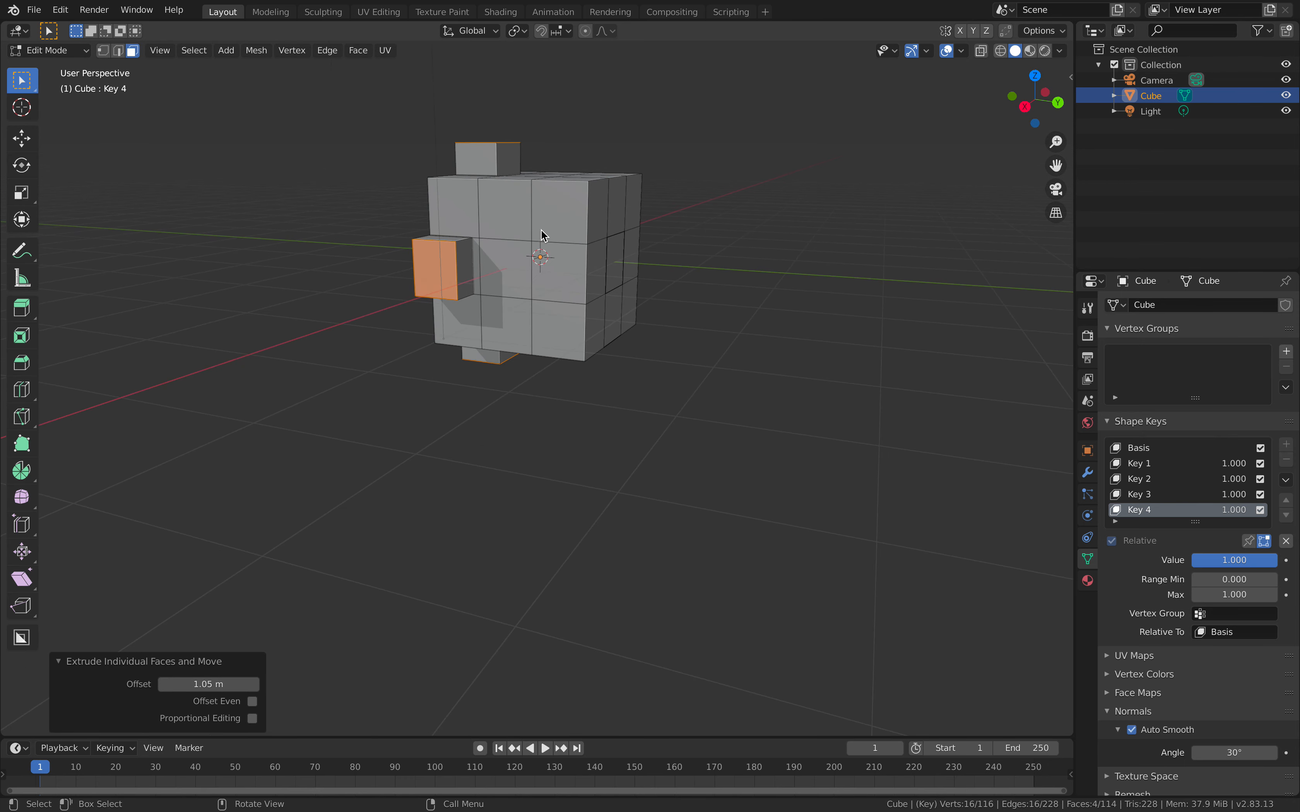
key(Tab)
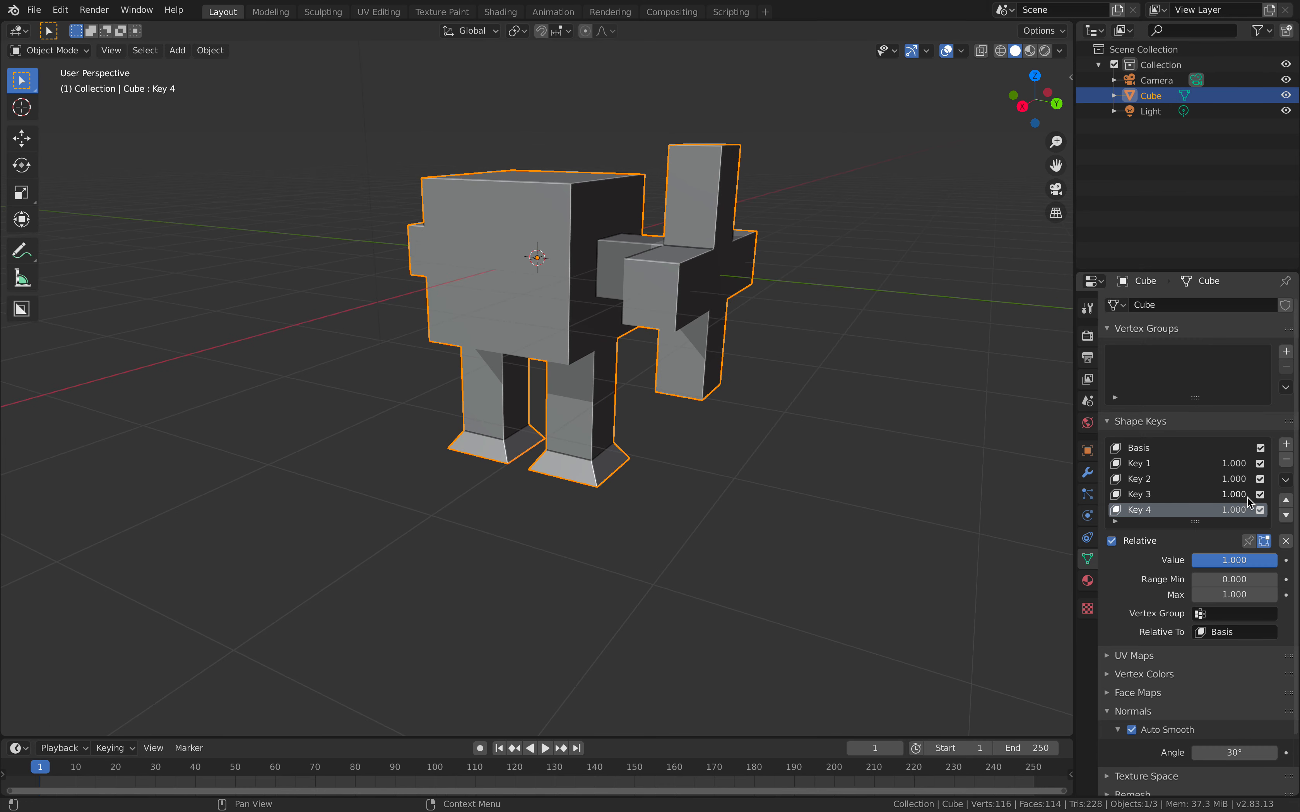
- Scale down the four extruded faces of the +Y hand and check the Key 4 blend in Object Mode
mouse_move(1235, 560)
mouse_down()
mouse_move(1152, 560)
mouse_move(1235, 560)
mouse_up()
key(Tab)
middle_drag(719, 380, 695, 382)
key(s)
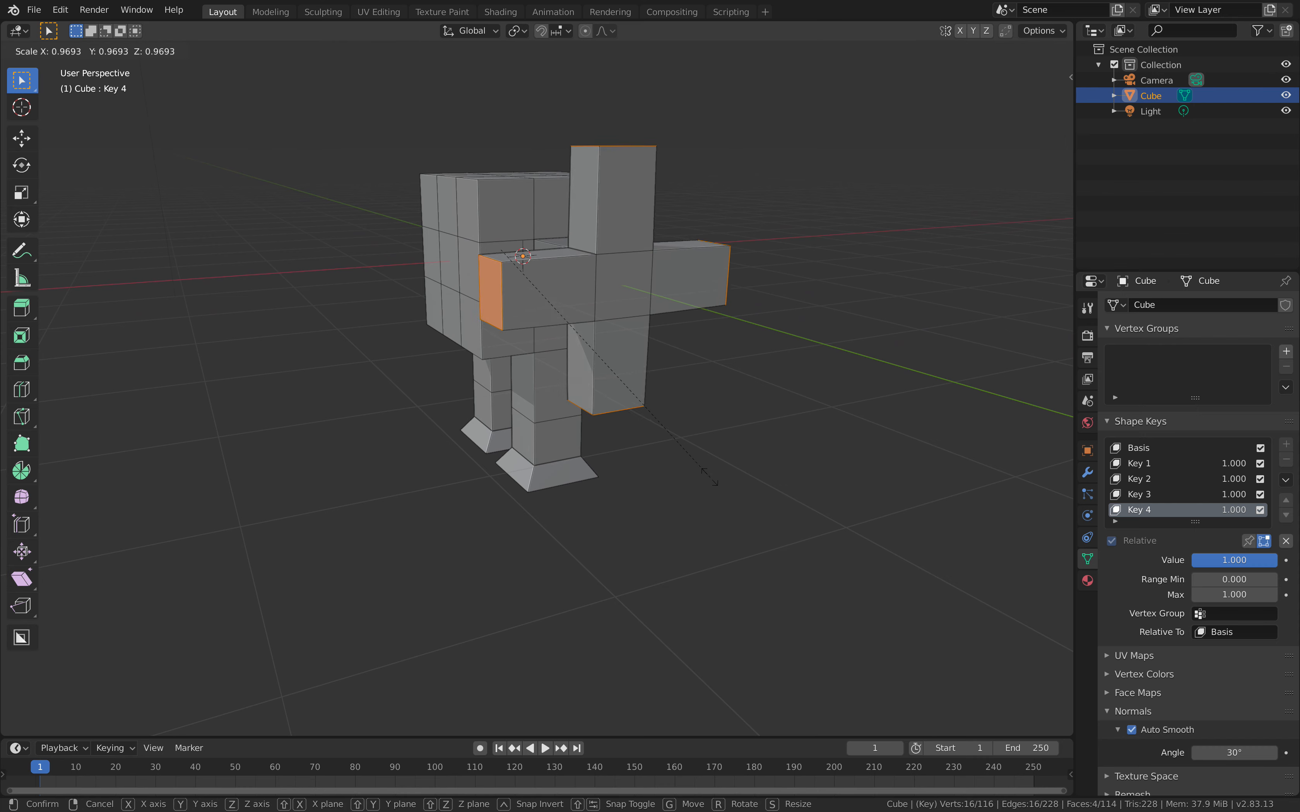
click(628, 397)
middle_drag(629, 396, 755, 401)
key(Tab)
drag(1237, 510, 1190, 493)
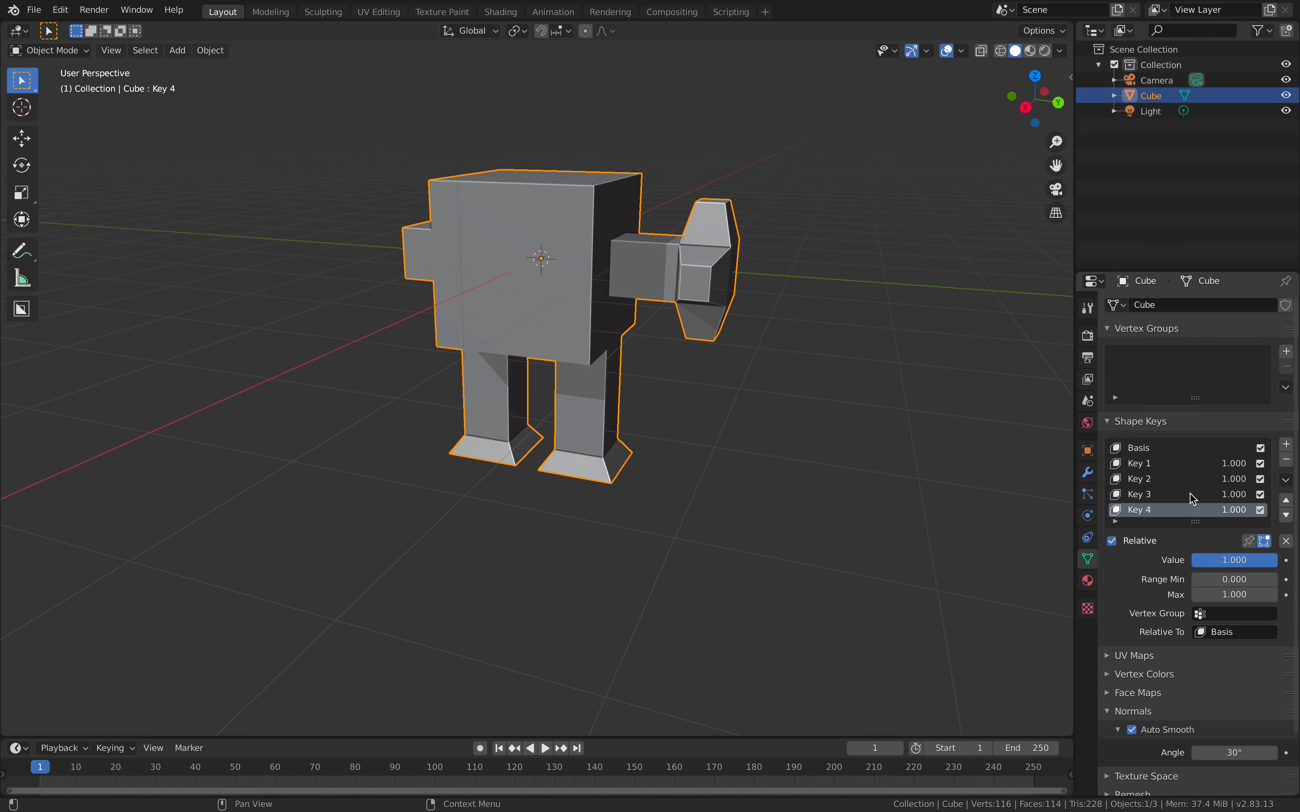
- Extrude the end face of the -Y arm a short distance outward in Key 4
middle_drag(708, 283, 607, 301)
key(Tab)
click(462, 306)
key(e)
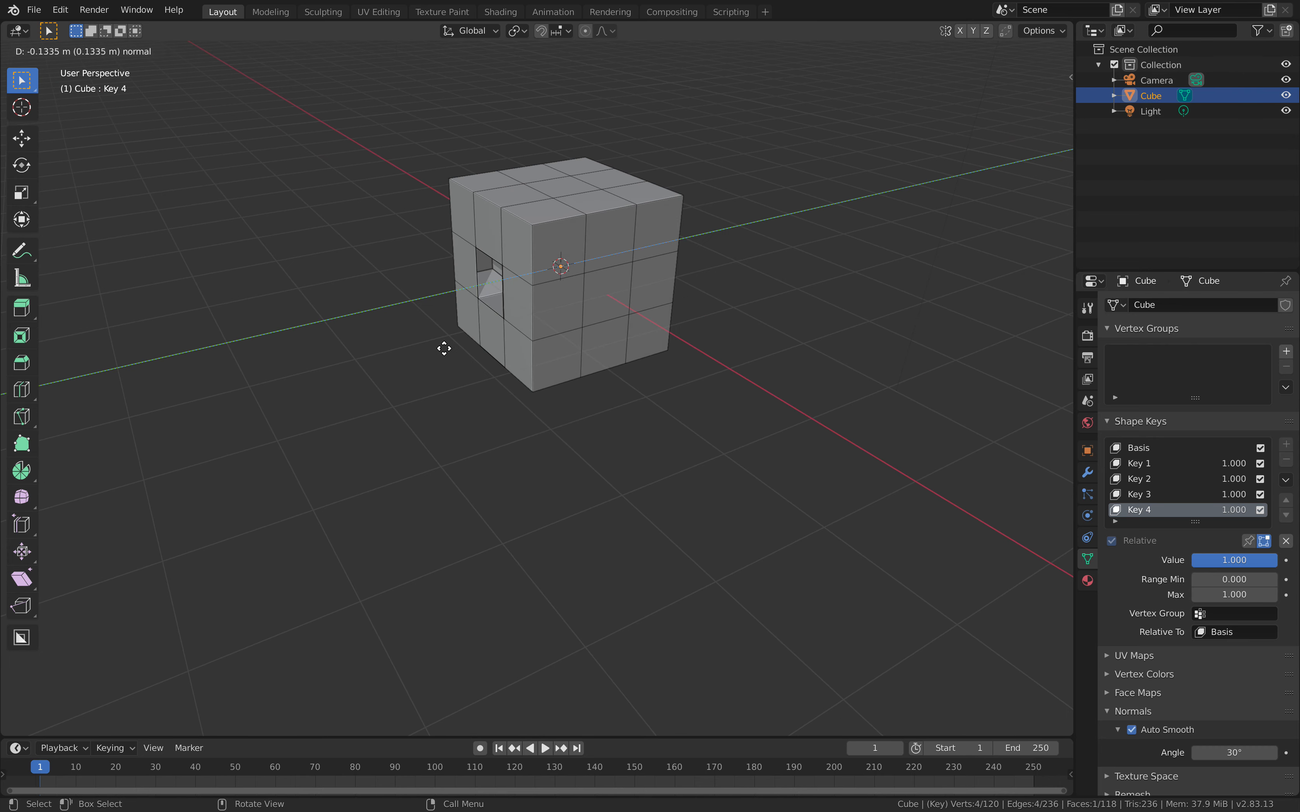
click(439, 356)
key(Tab)
key(Tab)
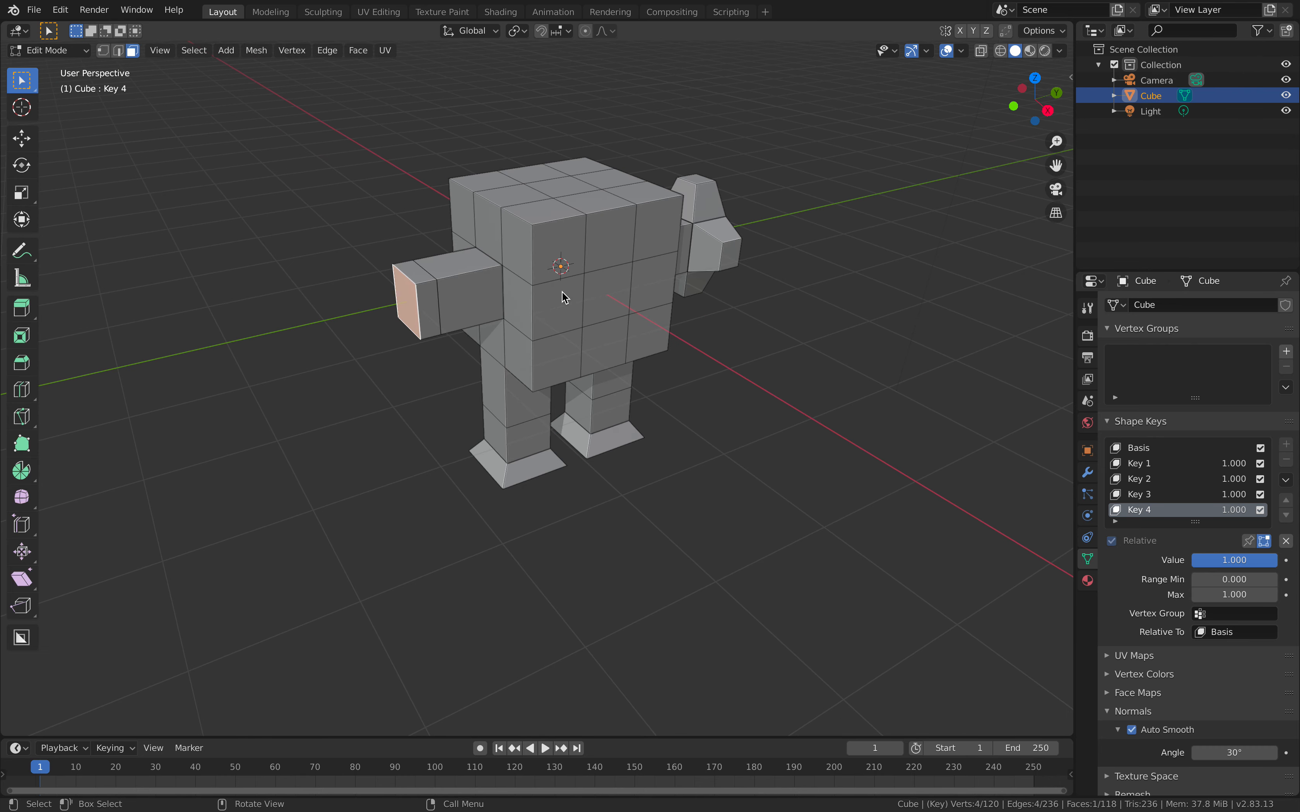
- Move the extruded end face of the -Y arm further outward along the Y axis
key(Tab)
key(Tab)
key(g)
key(y)
click(491, 338)
key(Tab)
key(Tab)
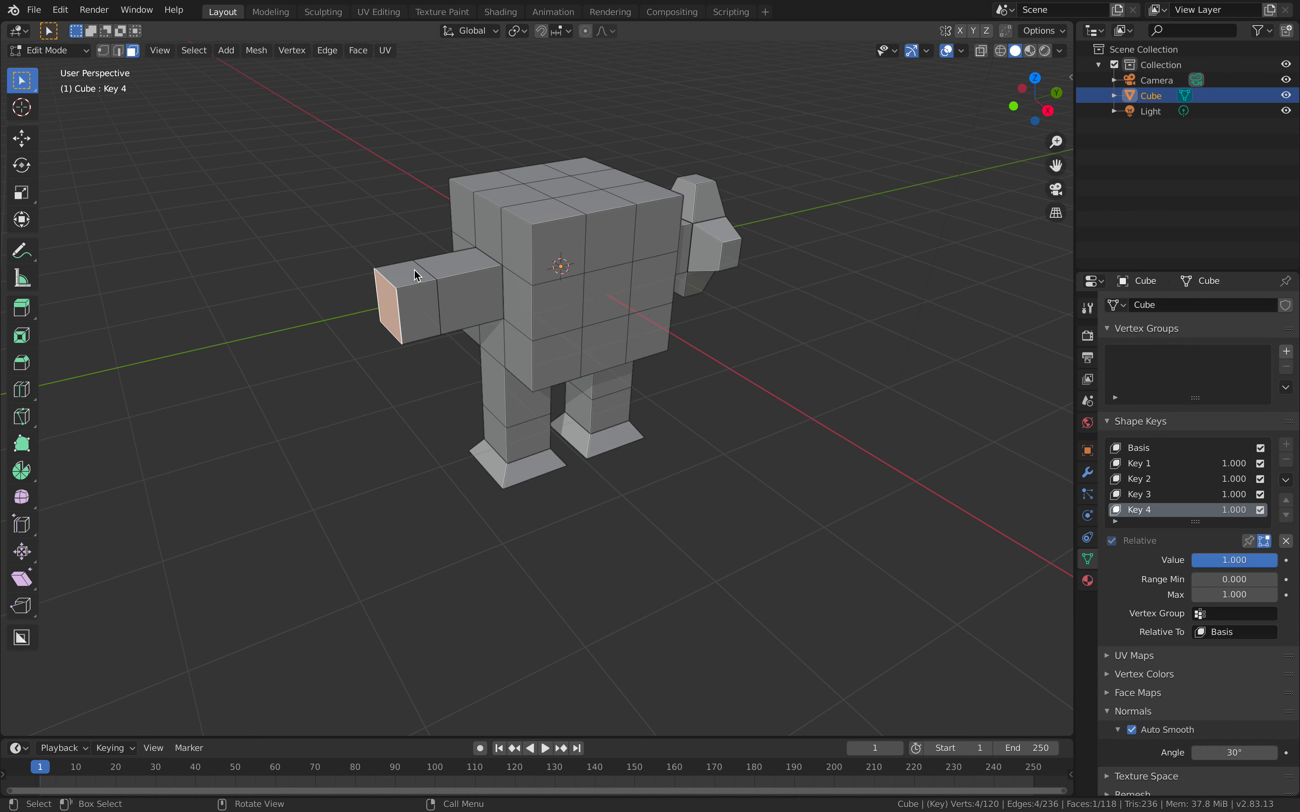
- Extrude the four side faces of the -Y arm's end segment as individual faces by about 0.9 m
shift+click(417, 300)
middle_drag(455, 282, 604, 296)
shift+click(450, 251)
shift+click(610, 263)
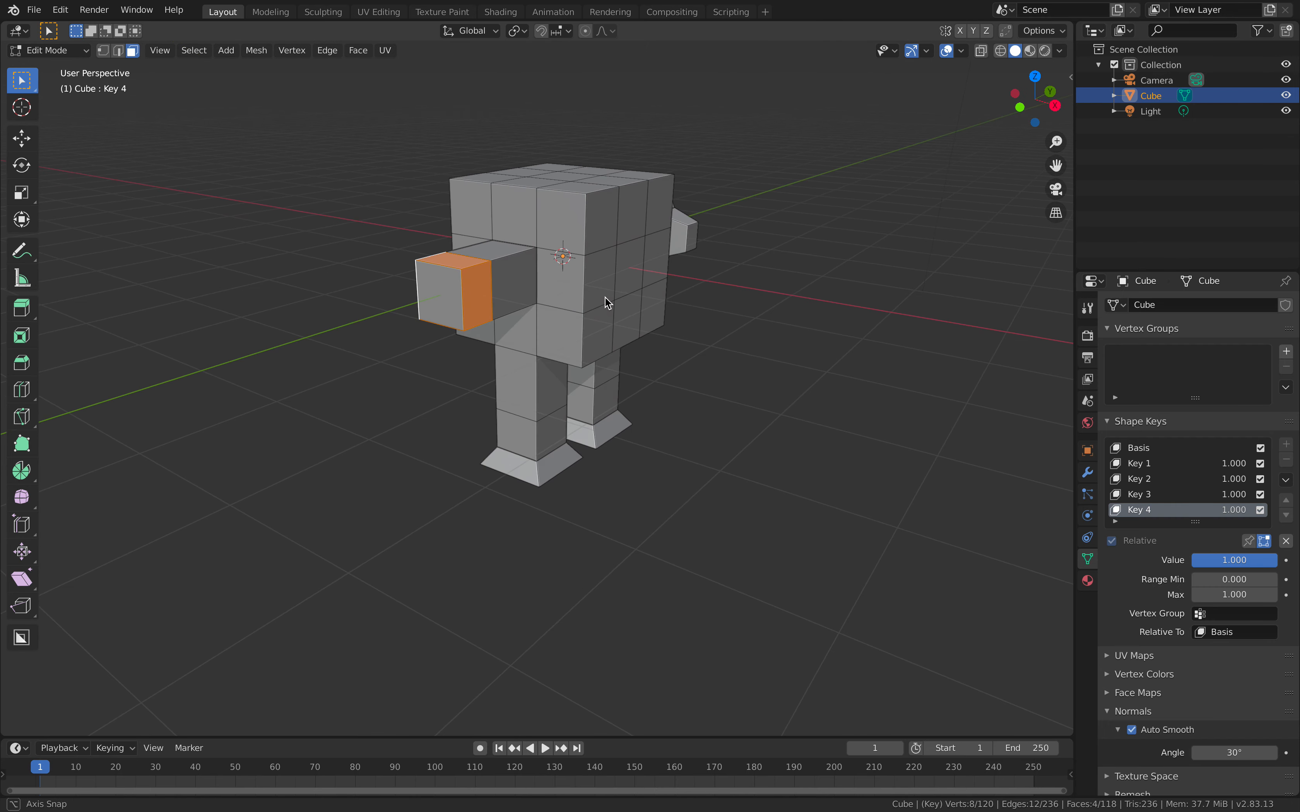
click(358, 50)
click(416, 100)
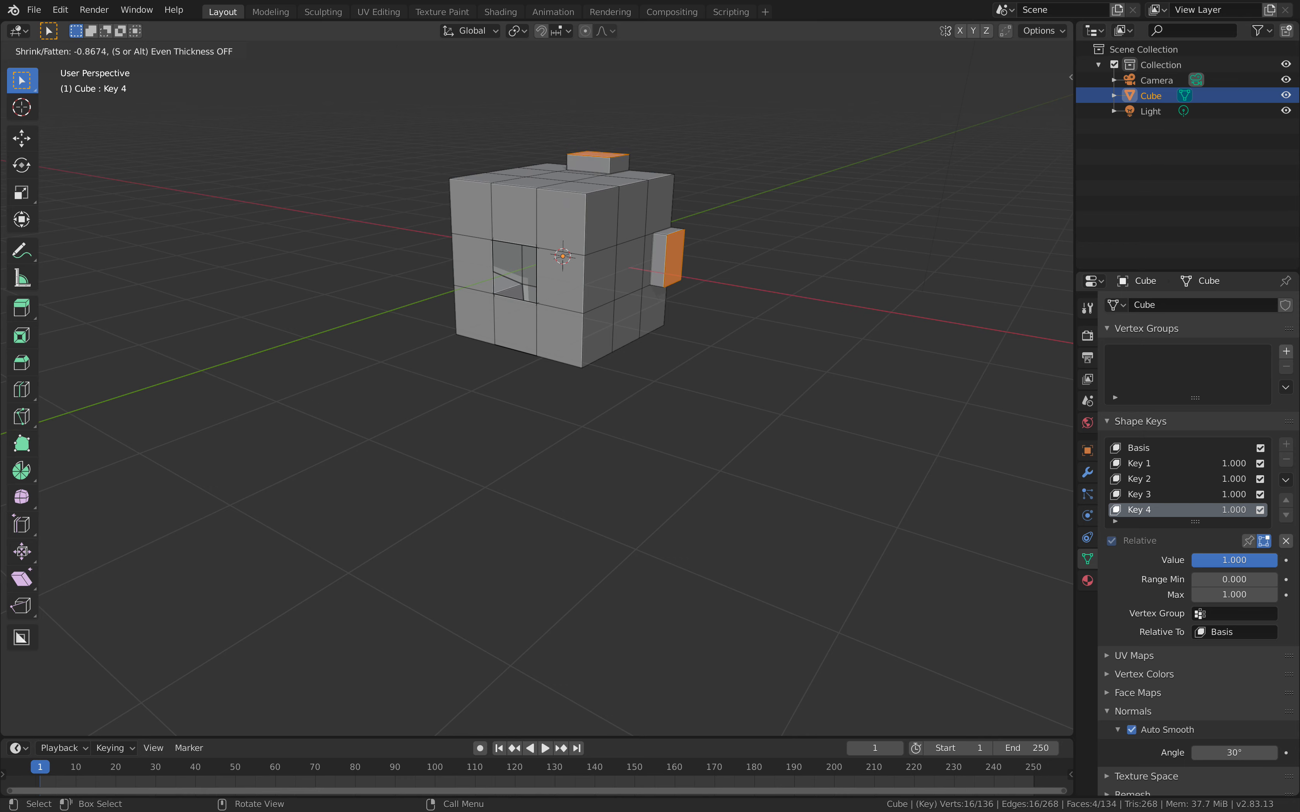
click(698, 293)
key(Tab)
- Scale the four extruded faces of the -Y hand down to about 0.69, and shrink them slightly once more
key(Tab)
key(s)
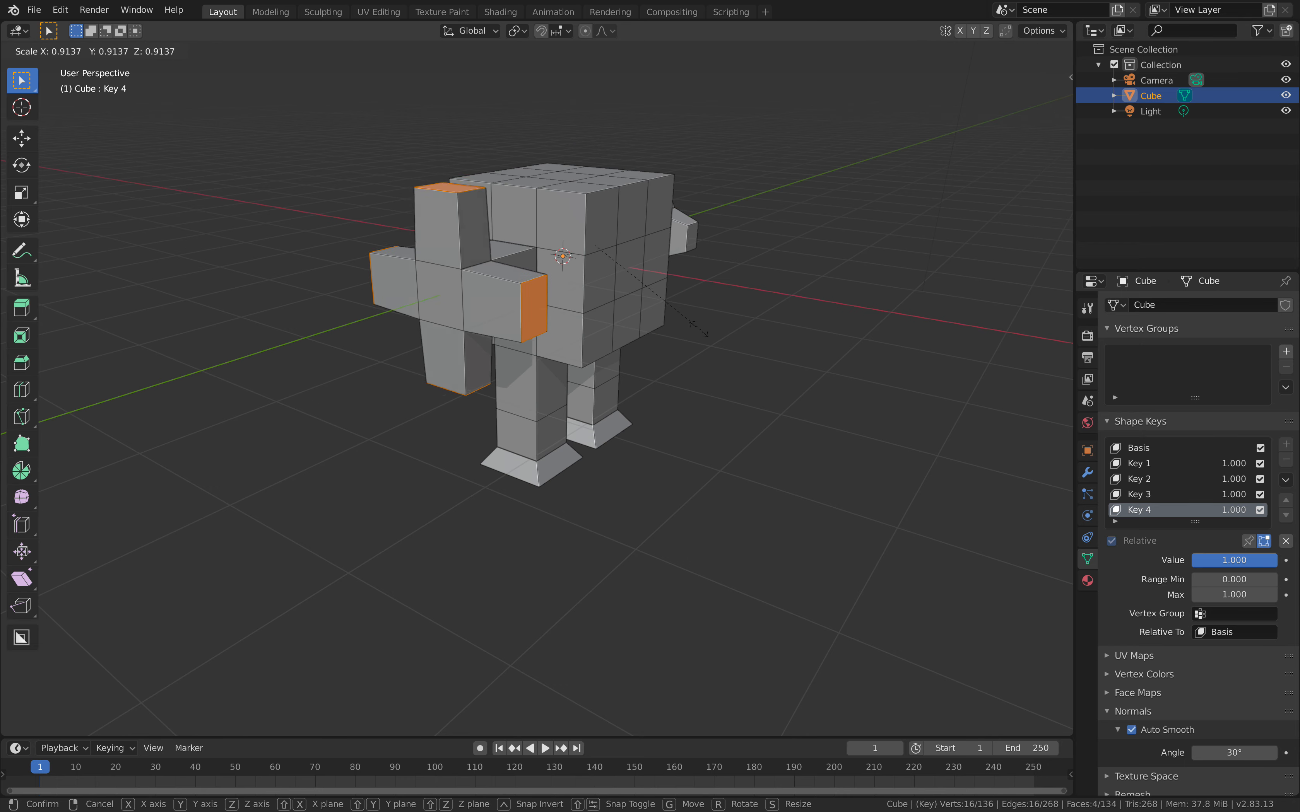
click(666, 327)
key(s)
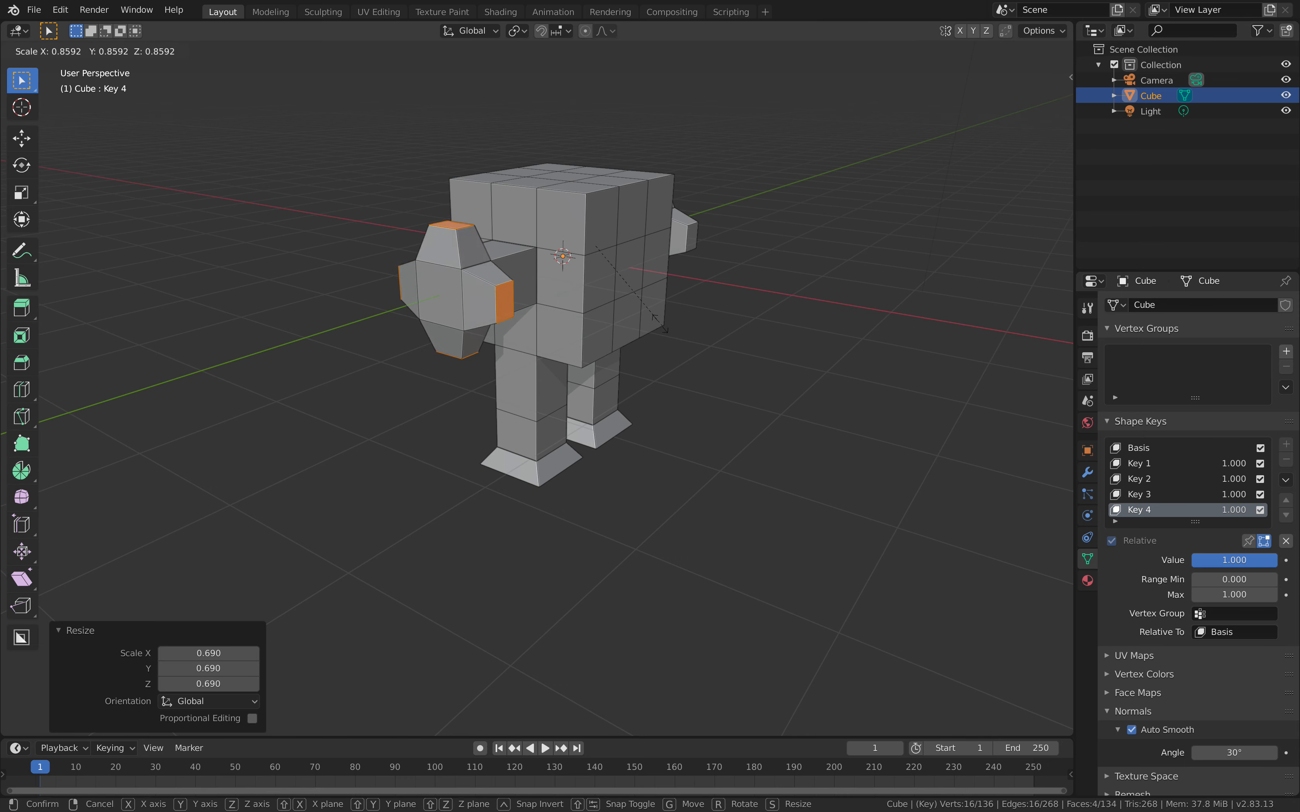
click(662, 325)
key(Tab)
key(Tab)
middle_drag(660, 322, 668, 270)
key(Tab)
key(Tab)
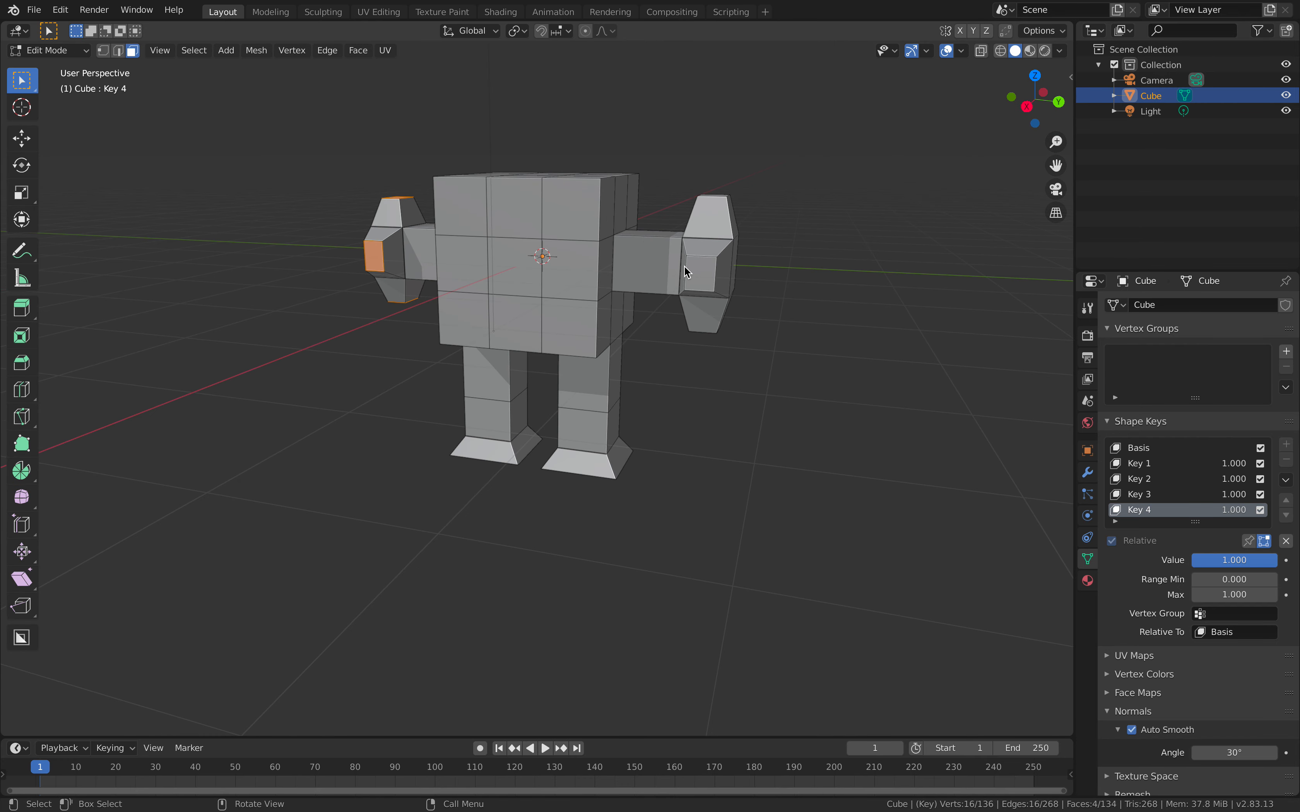
- Save the file and deselect the character in Object Mode
click(532, 268)
key(ctrl+s)
key(Tab)
click(583, 134)
middle_drag(586, 142, 622, 180)
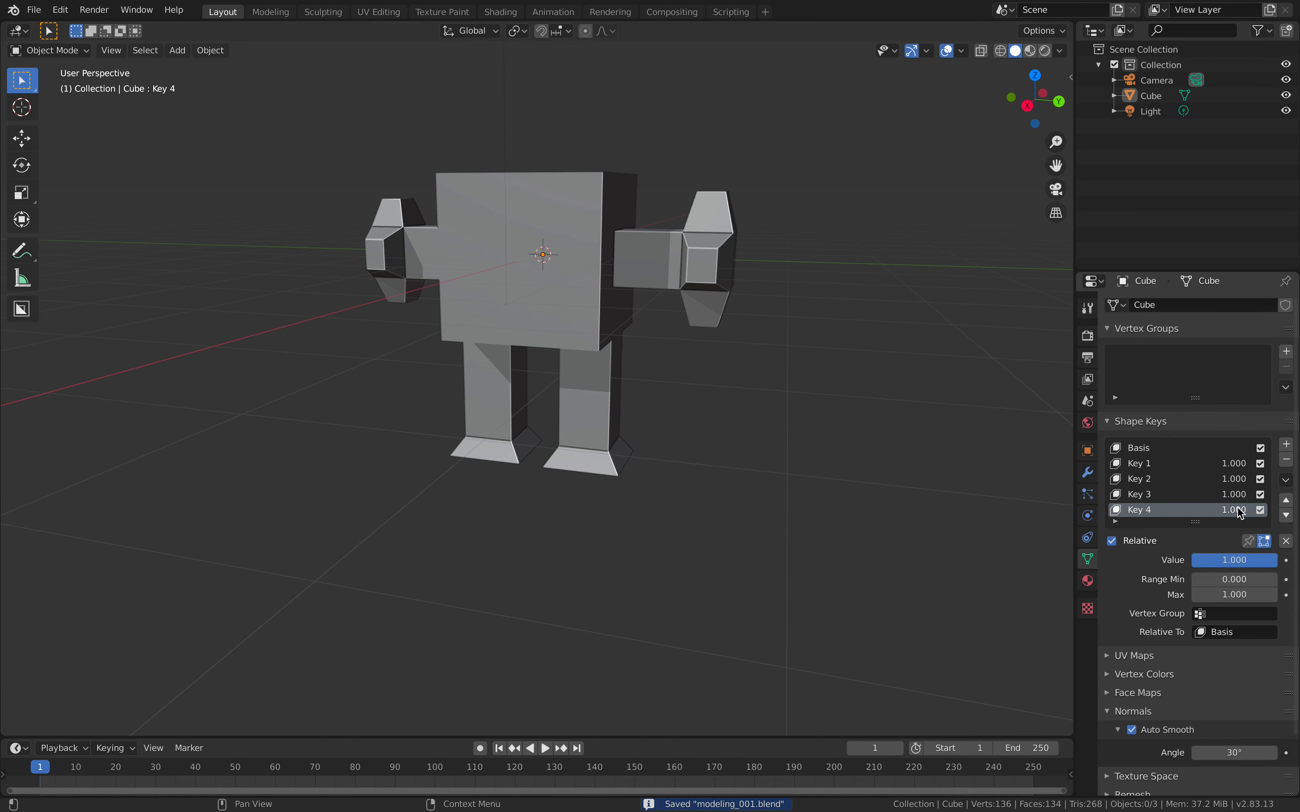
- Reselect the character and add a new shape key below Key 4
middle_drag(738, 392, 564, 363)
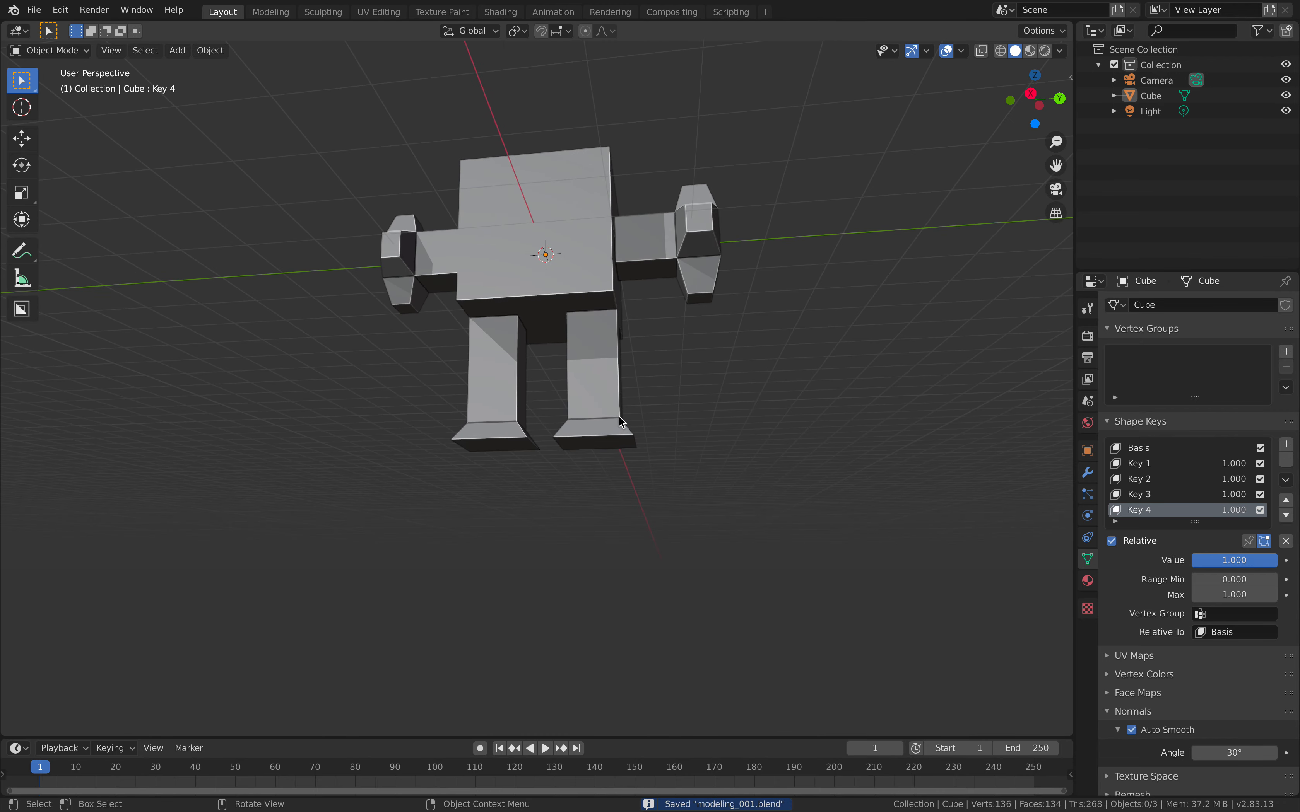
click(564, 364)
shift+middle_drag(596, 430, 604, 380)
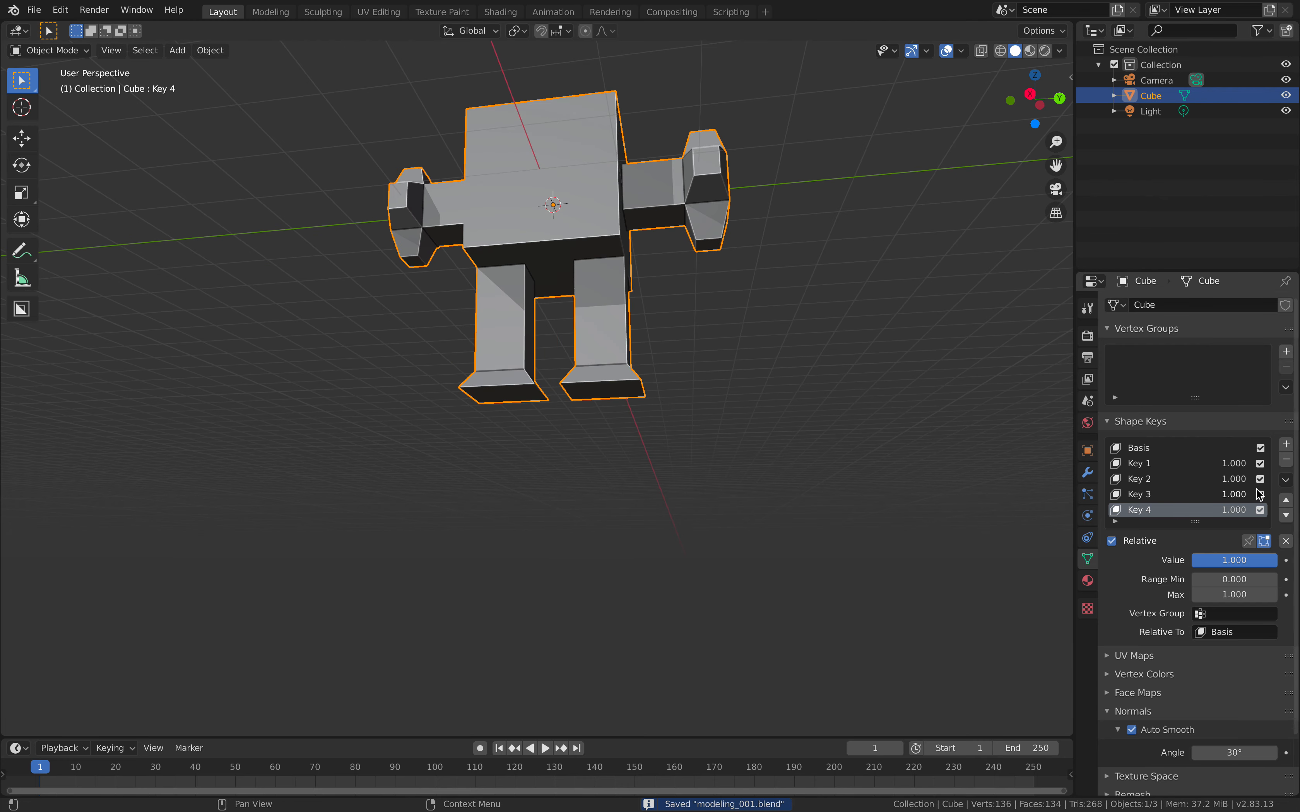
click(1284, 448)
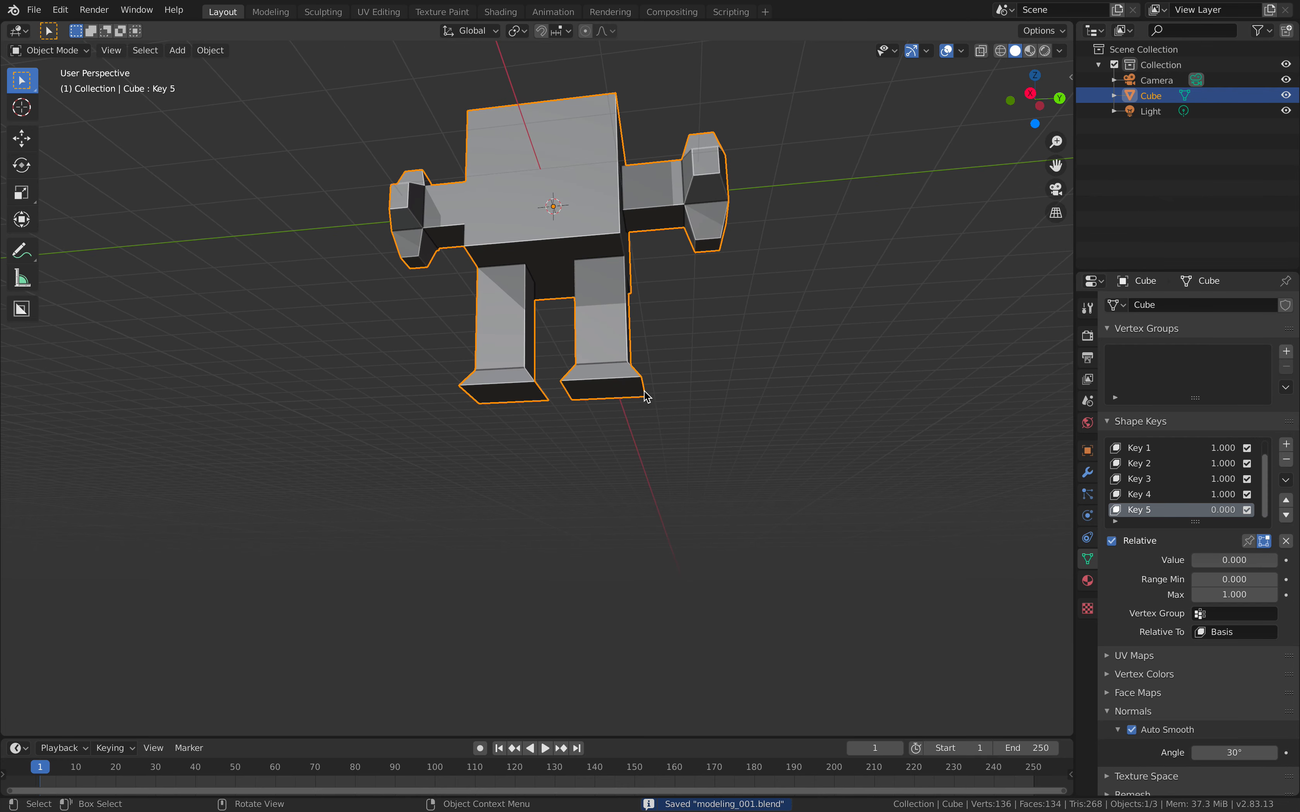
- Extrude the sole faces of both feet downward by about 0.23 m in Key 5
key(Tab)
click(621, 398)
shift+click(506, 400)
middle_drag(691, 401, 692, 407)
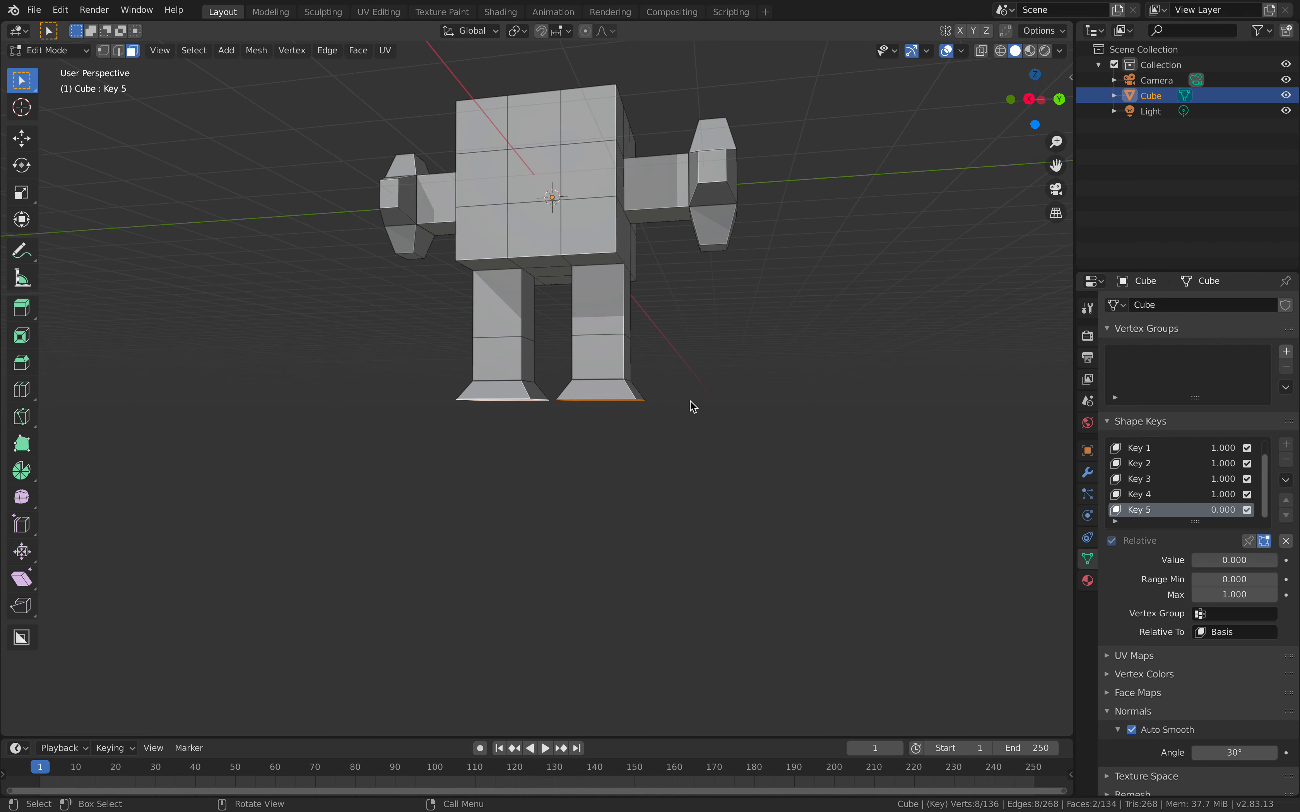
key(e)
click(690, 429)
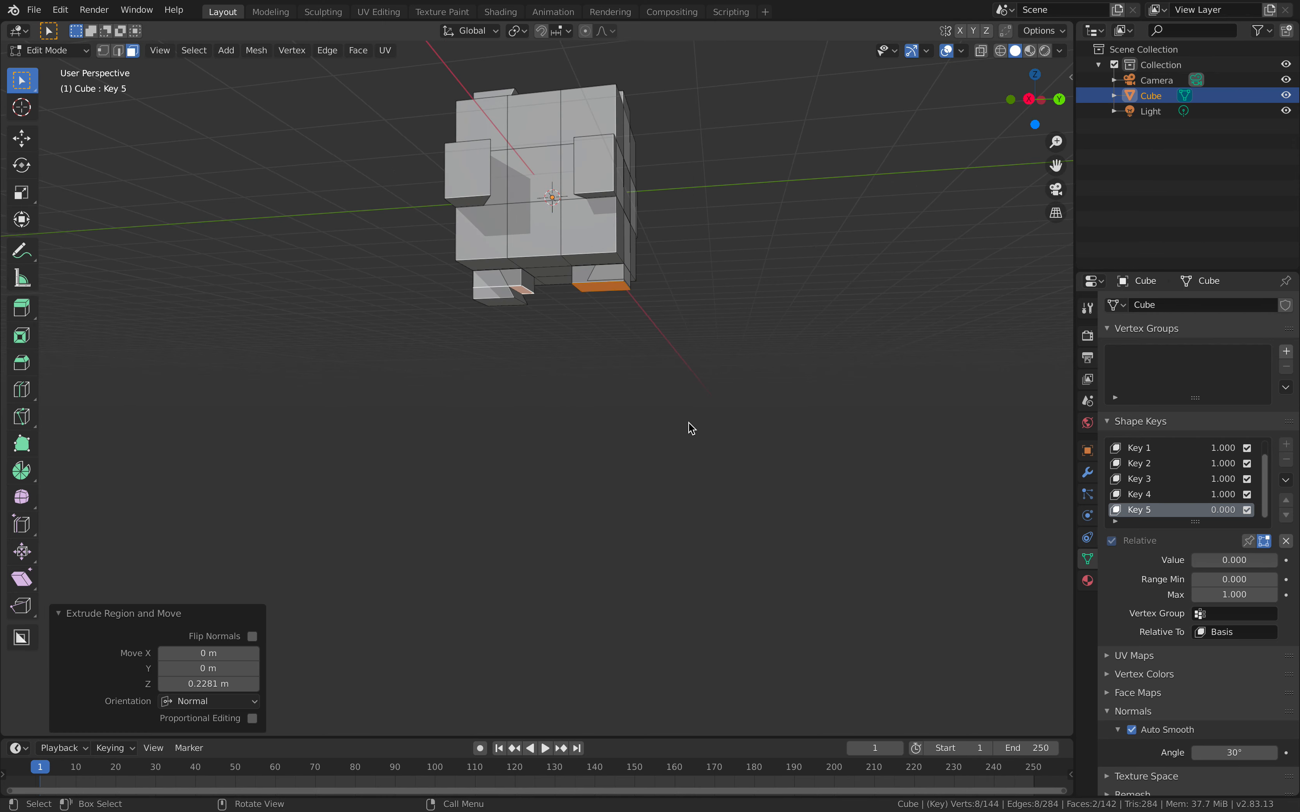
- Move the extruded soles along the Z axis and adjust them with a free move of about -0.19 m in Z
key(Tab)
key(Tab)
key(Tab)
key(Tab)
key(g)
key(z)
click(690, 433)
key(g)
click(684, 402)
- Extrude both sole faces downward once more, and set the Key 5 value to 1.000 in Object Mode
middle_drag(685, 403, 688, 391)
key(e)
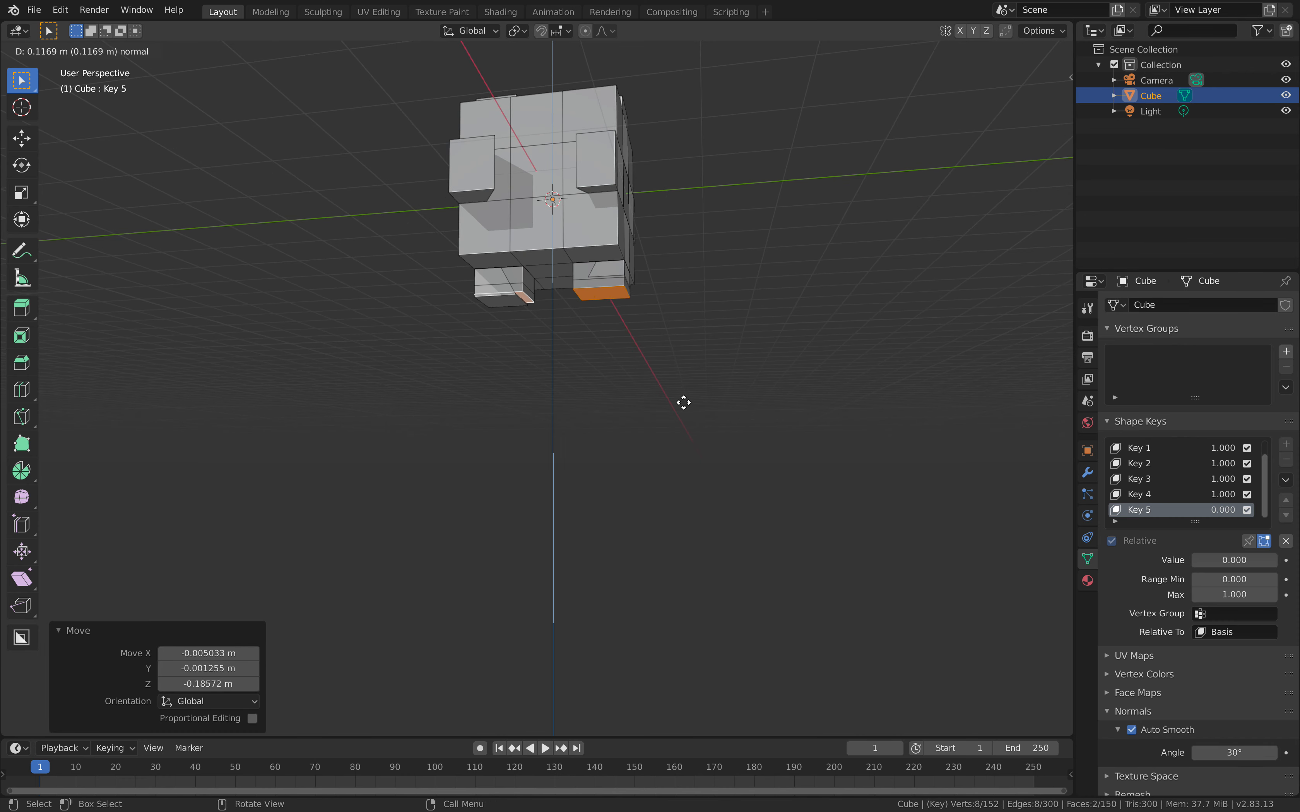
click(684, 413)
key(Tab)
middle_drag(683, 413, 658, 398)
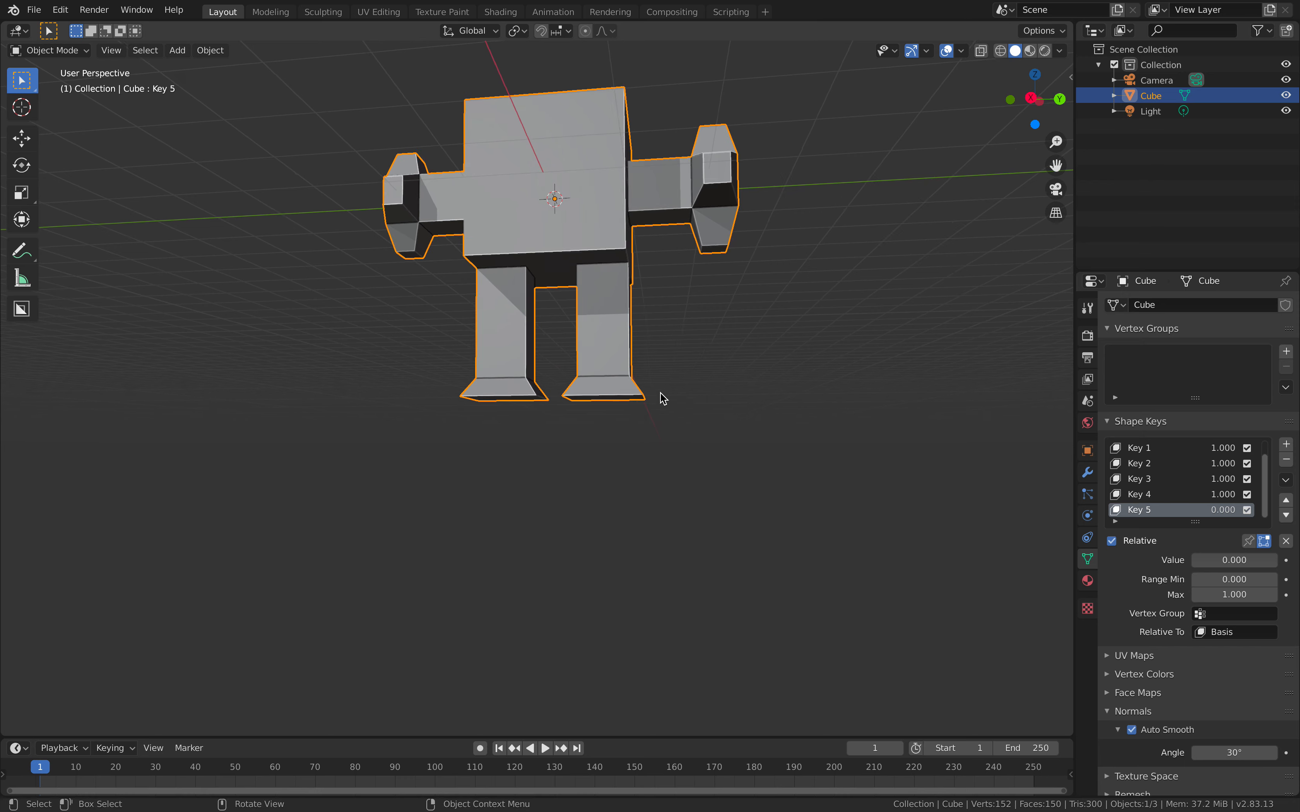
drag(1235, 509, 1289, 510)
- Scale down the sole face of each foot separately in Key 5
key(Tab)
mouse_move(663, 438)
middle_down()
mouse_move(630, 414)
mouse_move(664, 432)
middle_up()
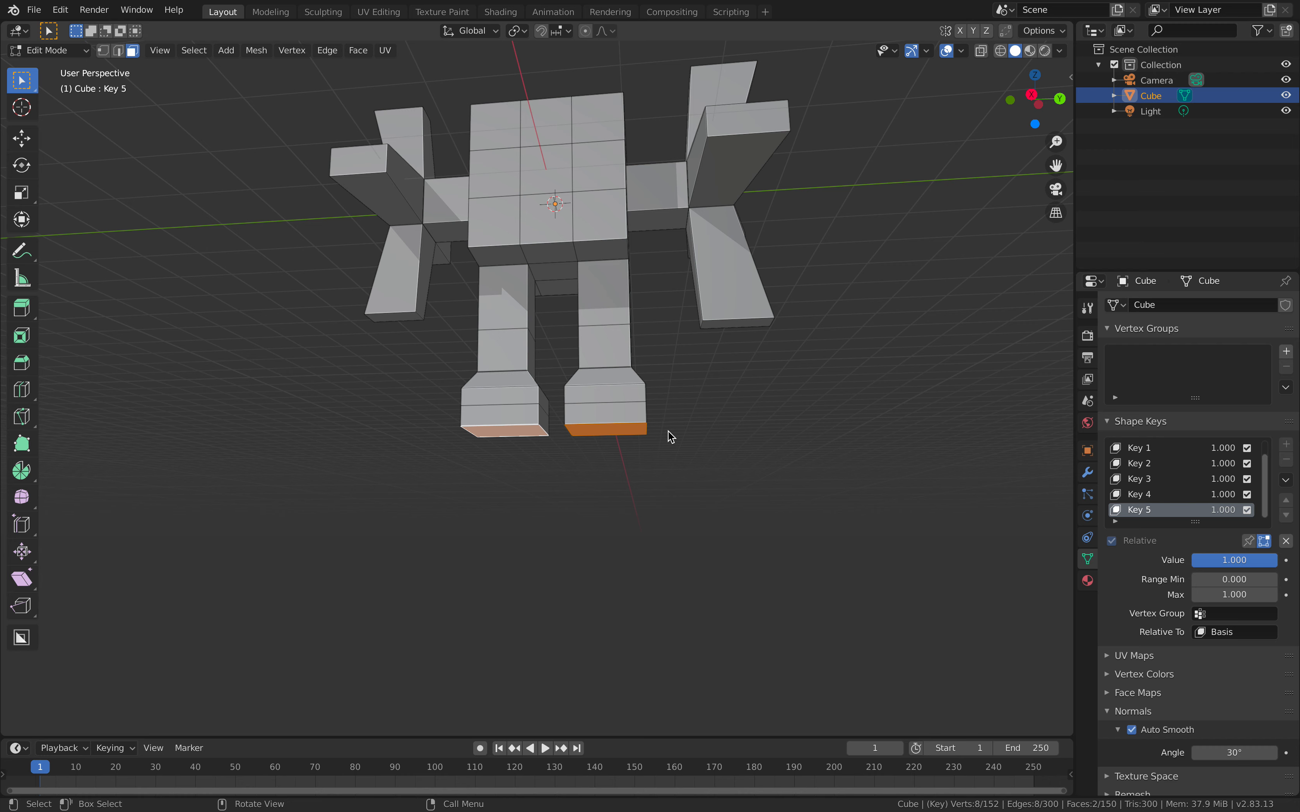
key(s)
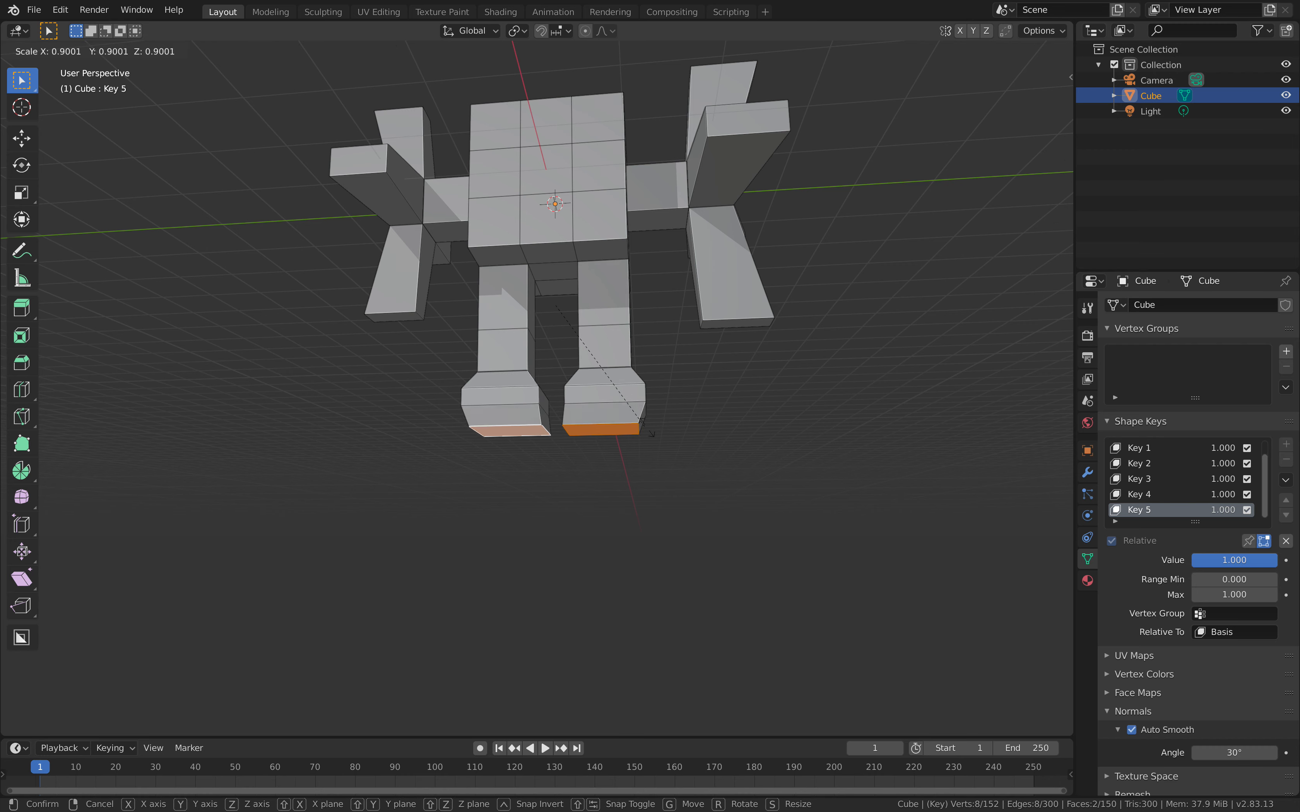
click(657, 429)
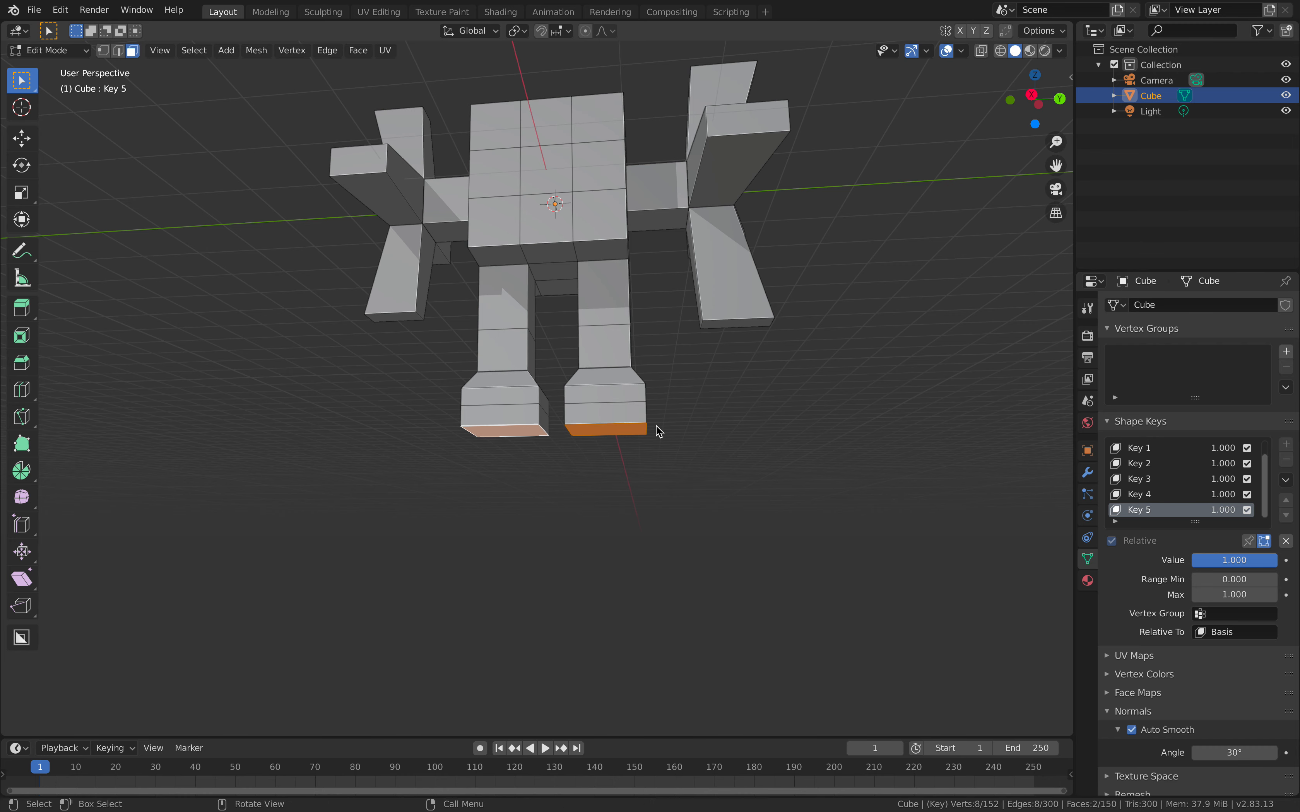
click(642, 429)
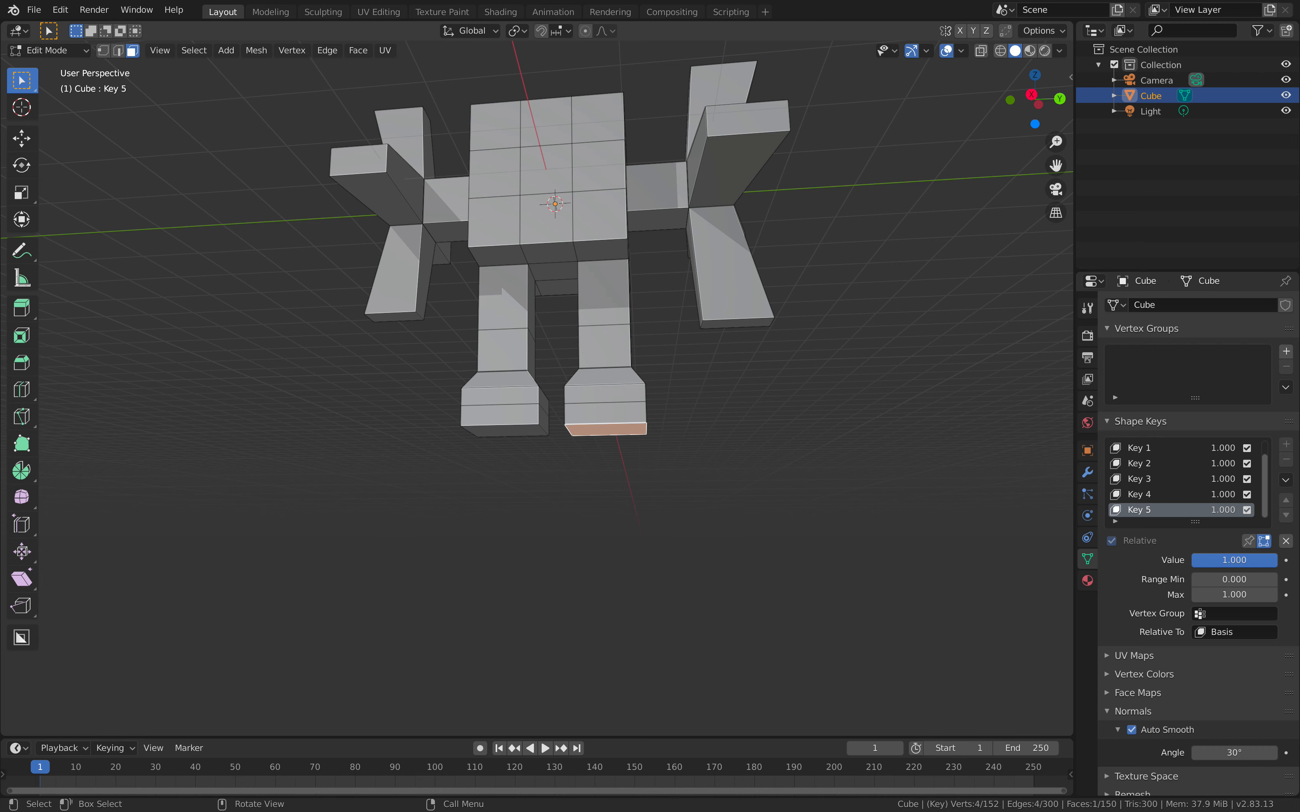
key(s)
click(635, 428)
click(507, 427)
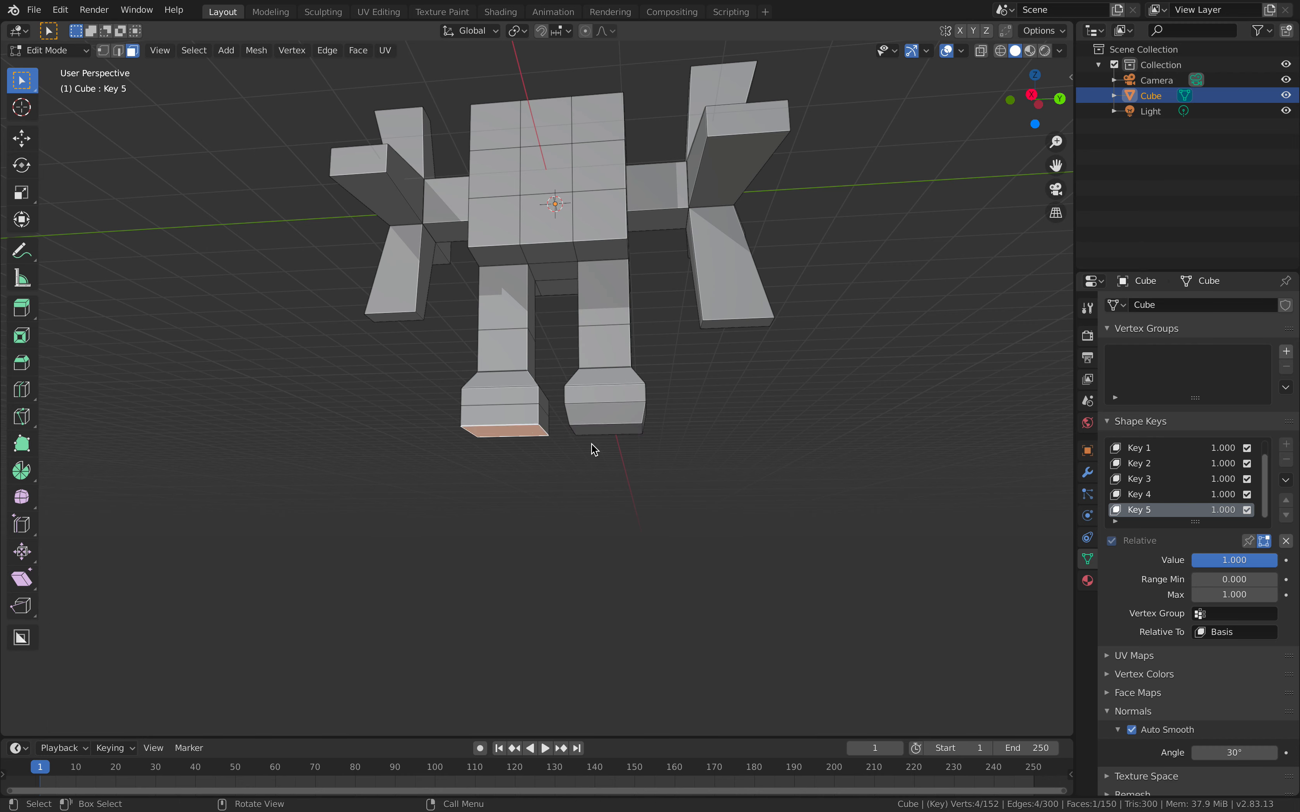
key(s)
click(556, 430)
- Return to Object Mode and save the file
key(Tab)
middle_drag(672, 389, 681, 432)
scroll(702, 440, down, 3)
key(ctrl+s)
- Preview the Key 5 blend by lowering its value to 0.000 and raising it back to 1.000
mouse_move(1215, 510)
mouse_down()
mouse_move(1143, 509)
mouse_move(1228, 510)
mouse_up()
middle_drag(676, 247, 691, 259)
scroll(678, 305, up, 1)
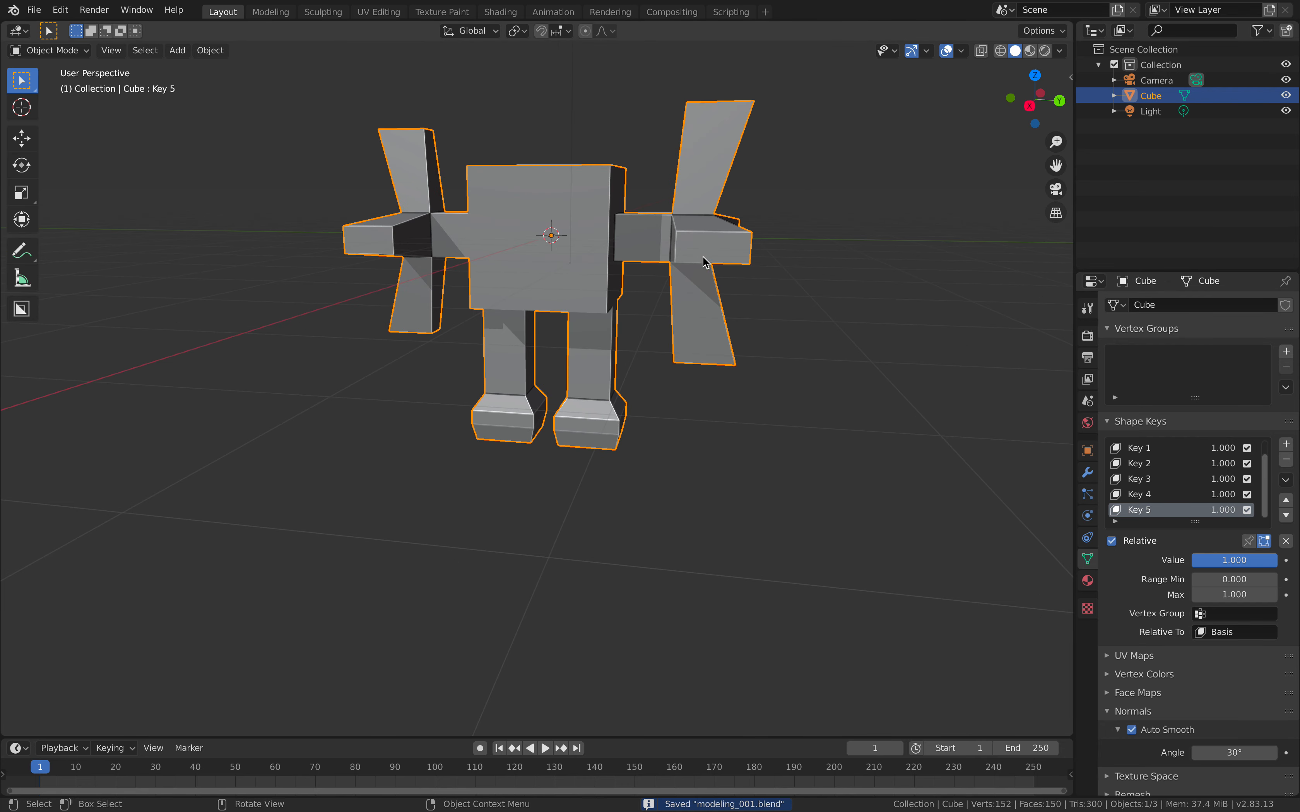
drag(1223, 510, 1147, 509)
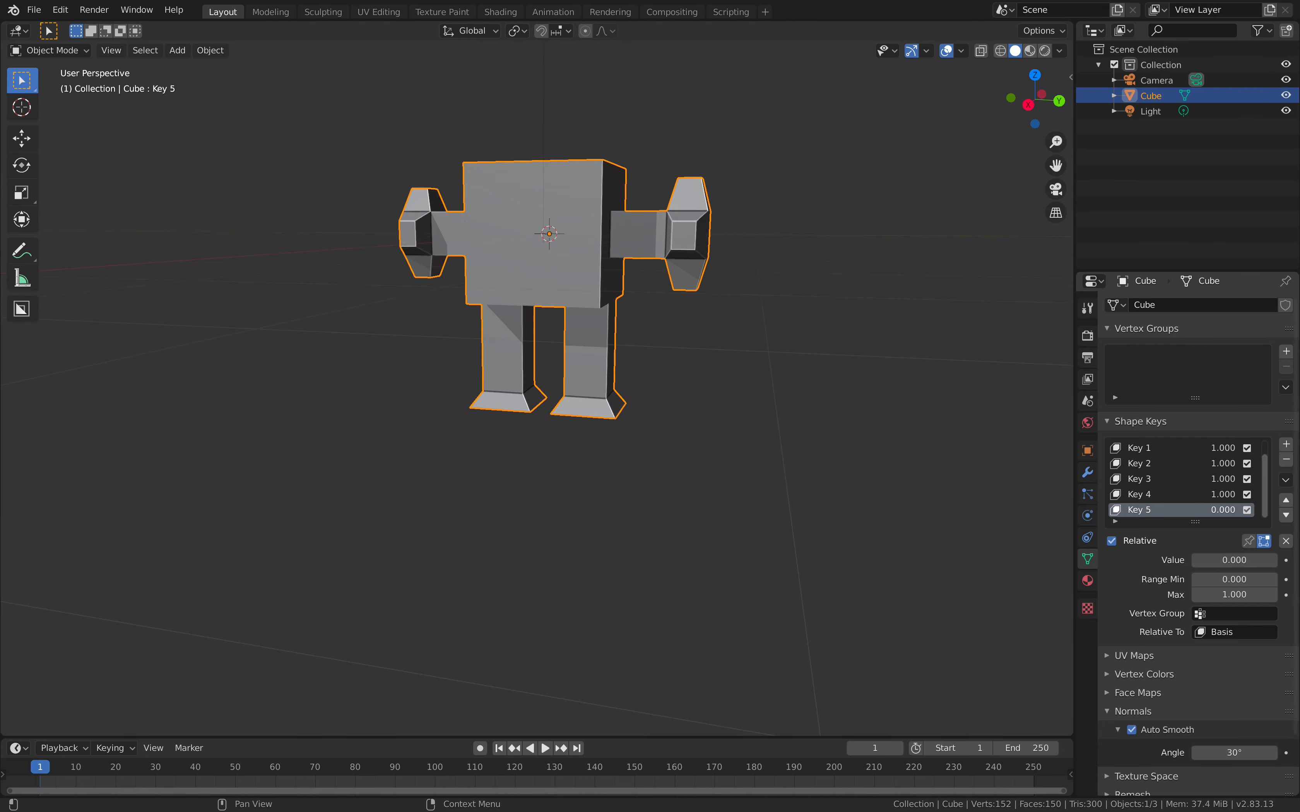
drag(1233, 559, 1270, 560)
drag(1223, 510, 1239, 510)
middle_drag(860, 402, 896, 403)
- Save the file and add a new shape key below Key 5
key(ctrl+s)
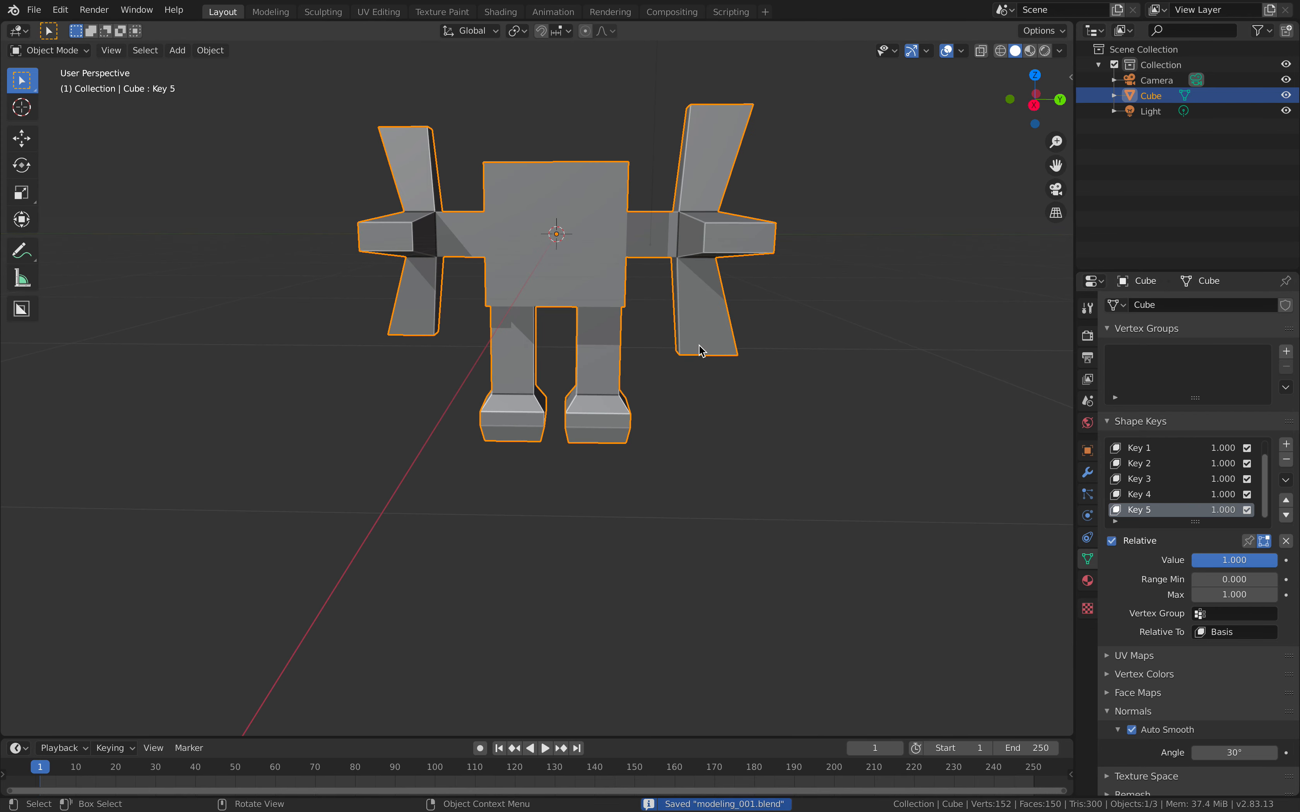
click(1287, 444)
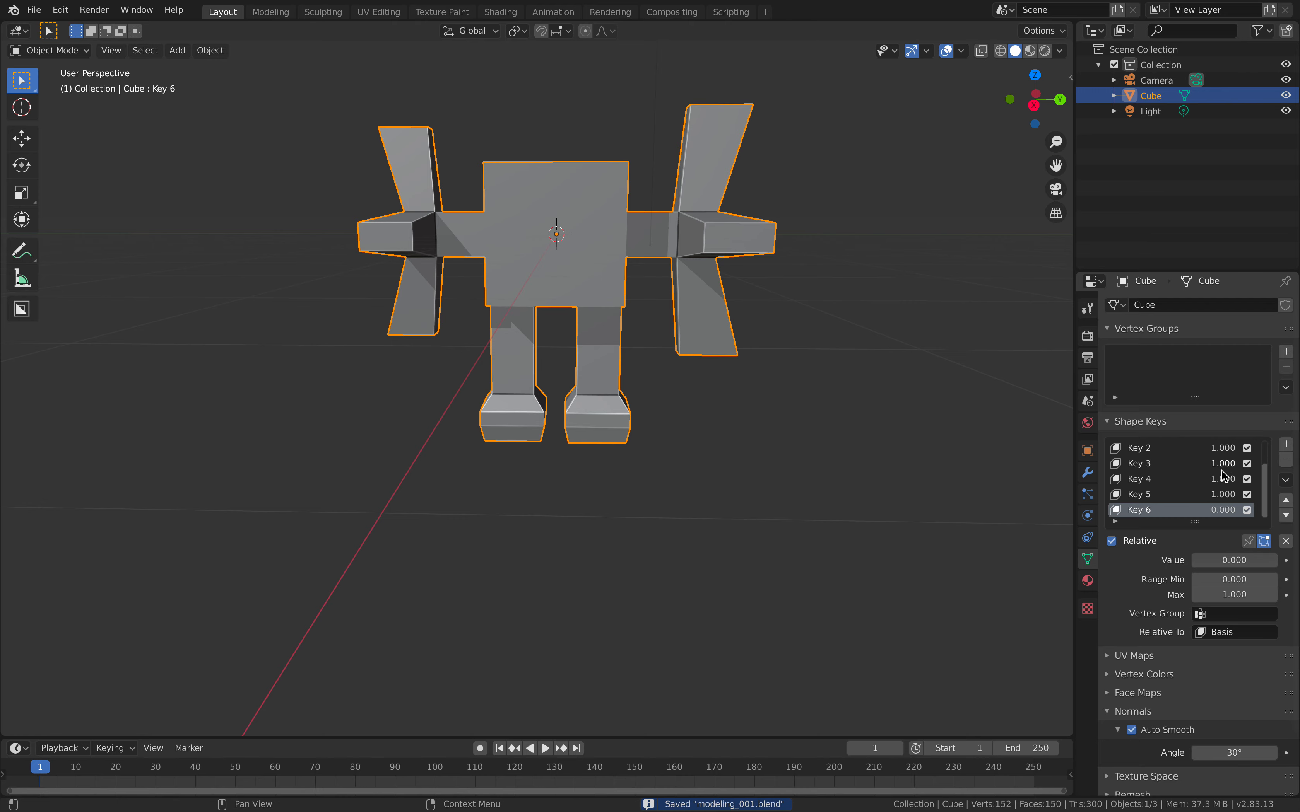
middle_drag(948, 462, 975, 464)
middle_drag(854, 422, 821, 433)
- Extrude only the central face of the body's +X side outward by about 0.6 m in Key 6
key(Tab)
middle_drag(597, 324, 582, 311)
shift+click(545, 338)
shift+click(596, 338)
shift+click(658, 336)
click(623, 284)
middle_drag(612, 360, 710, 388)
key(e)
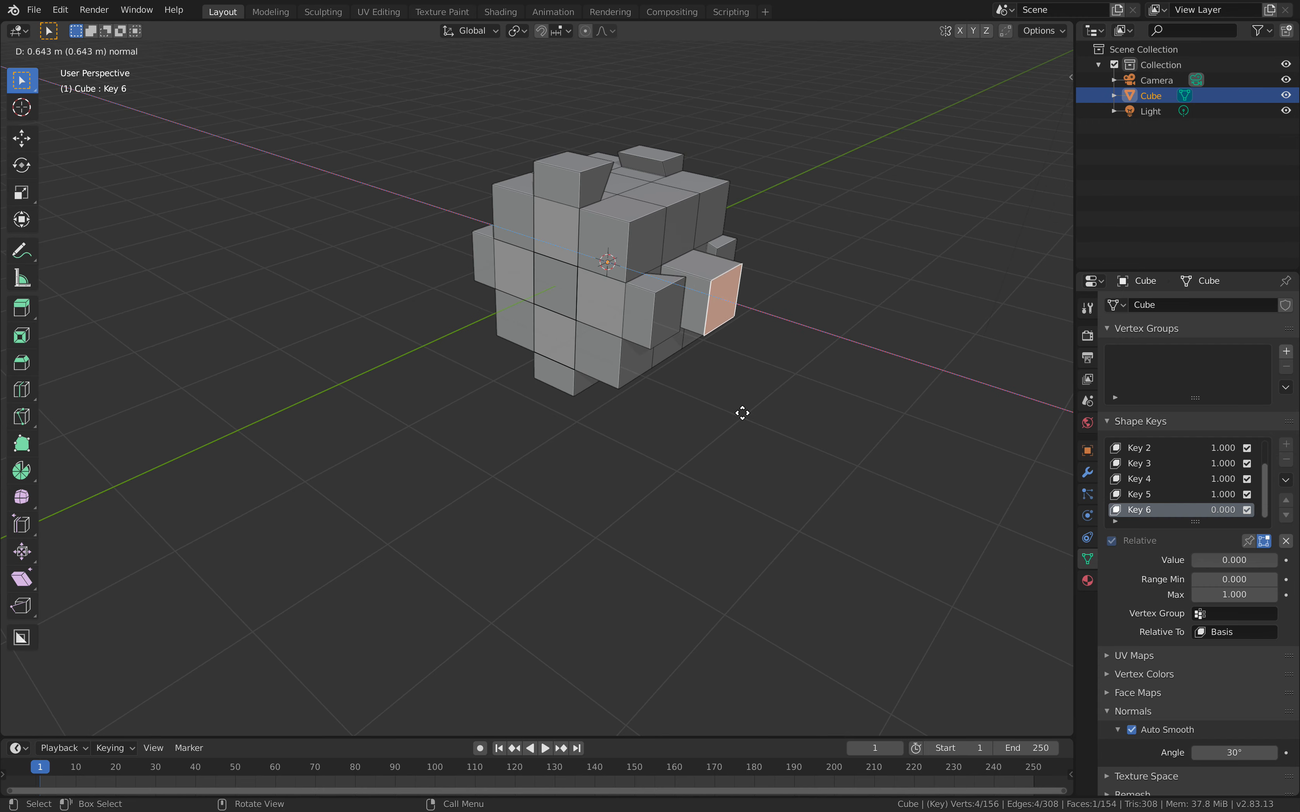
click(735, 416)
- Resize the extruded central face and toggle out of and back into Edit Mode
key(s)
click(751, 397)
middle_drag(750, 396, 598, 336)
key(Tab)
key(Tab)
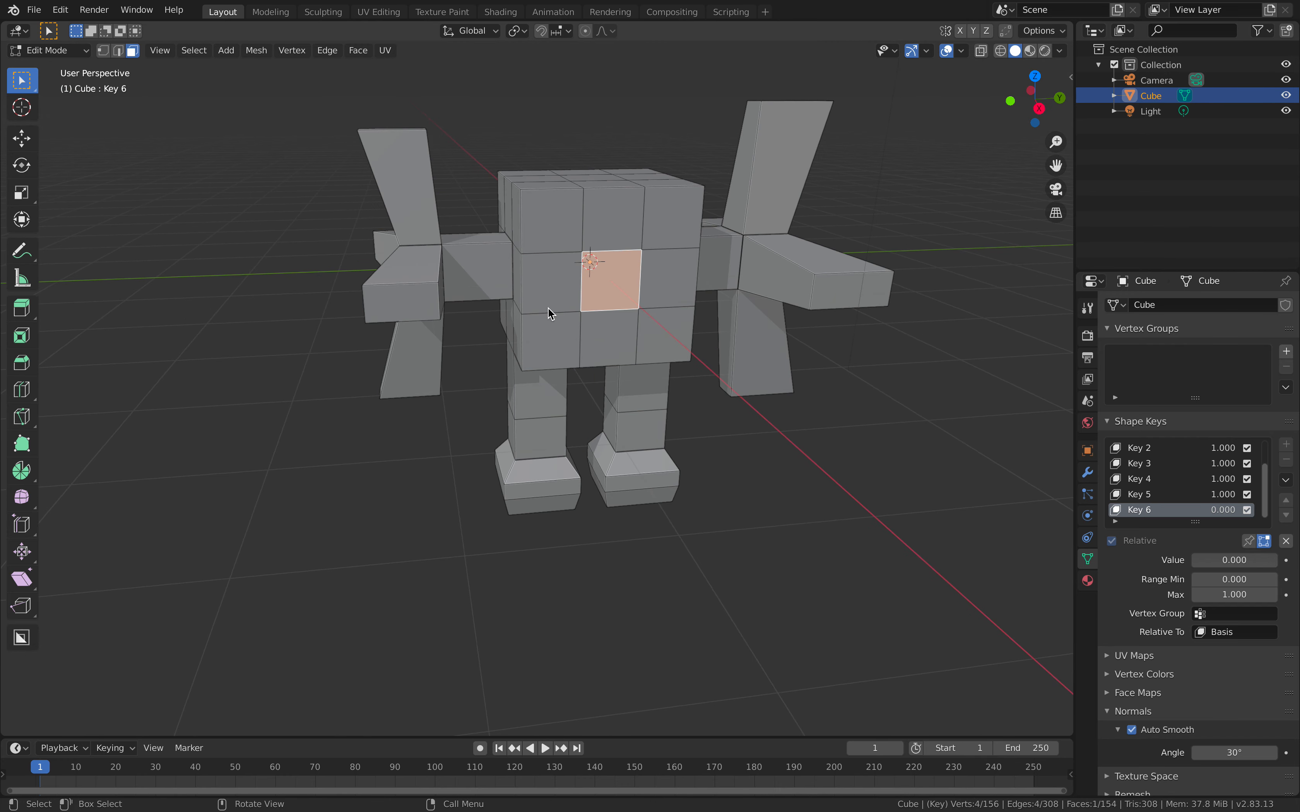
- Inset the U-shaped group of five faces beside and below the central front face by about 0.13 in Key 6
click(547, 301)
shift+click(558, 344)
shift+click(609, 338)
shift+click(666, 338)
shift+click(671, 280)
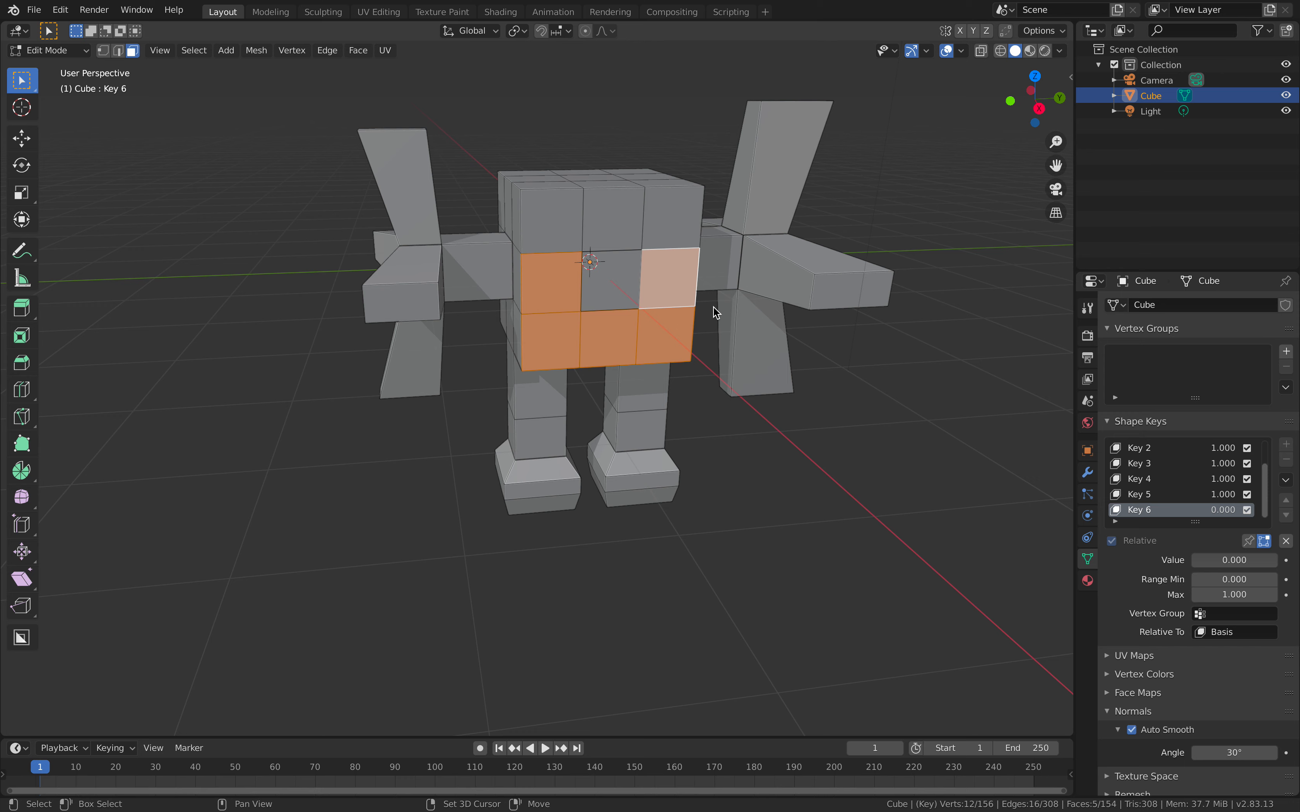
key(i)
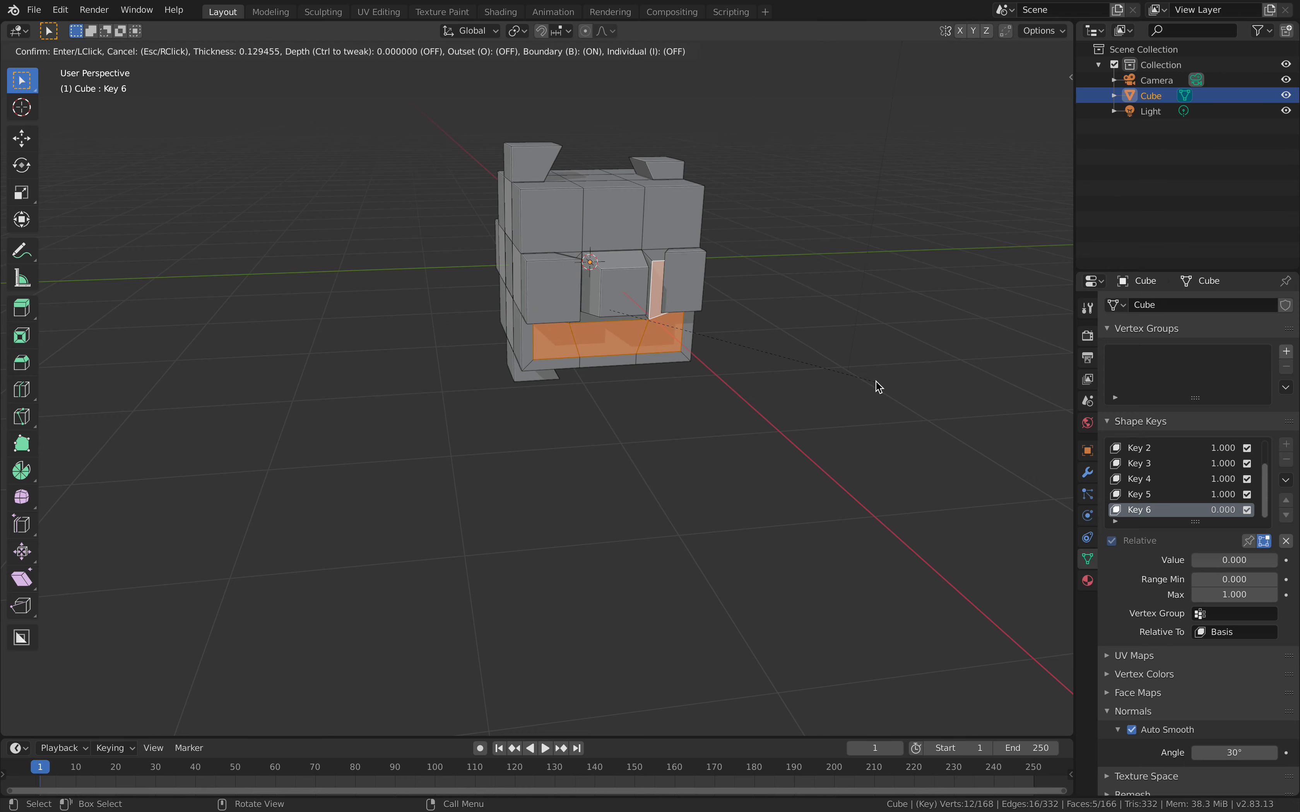
click(873, 381)
key(Tab)
key(Tab)
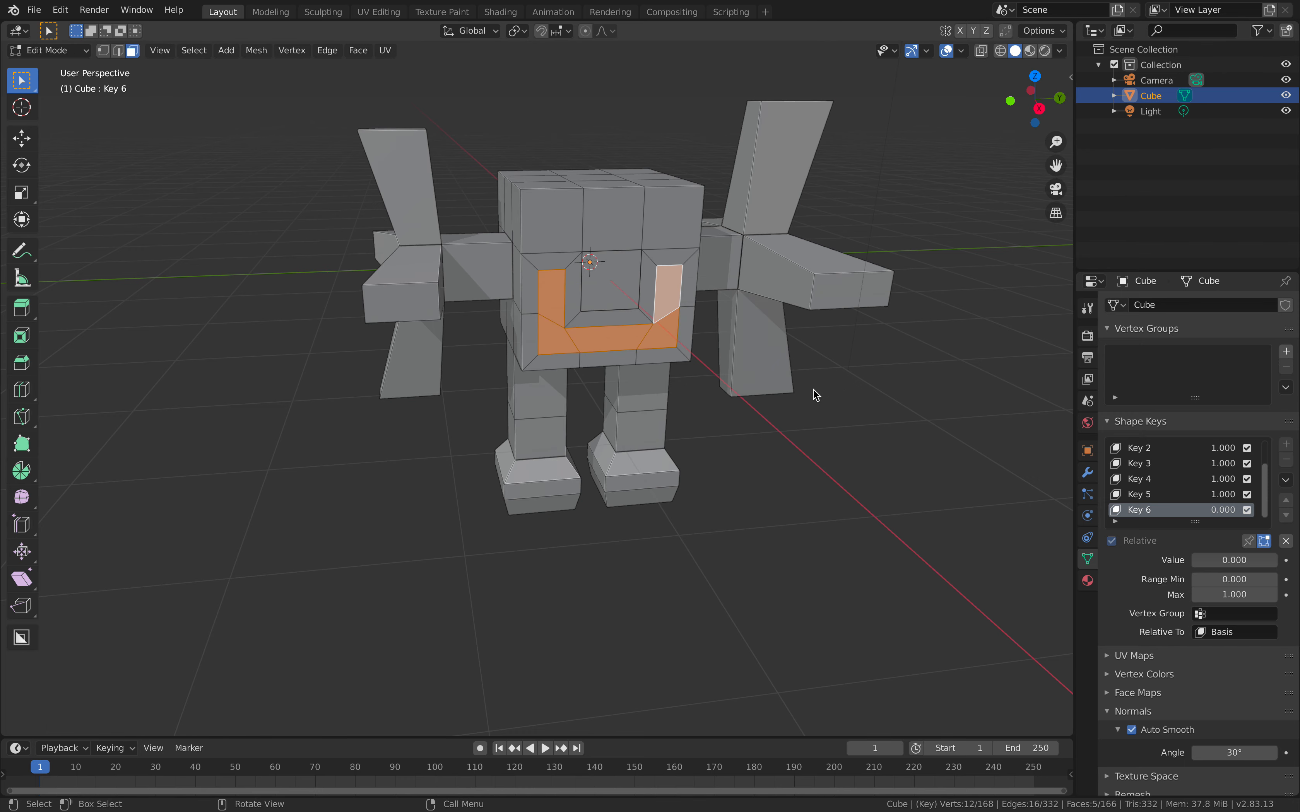
key(Tab)
key(Tab)
key(Tab)
- Inset the two upper corner faces of the body's front by about 0.17 as eyes and save the file
click(572, 242)
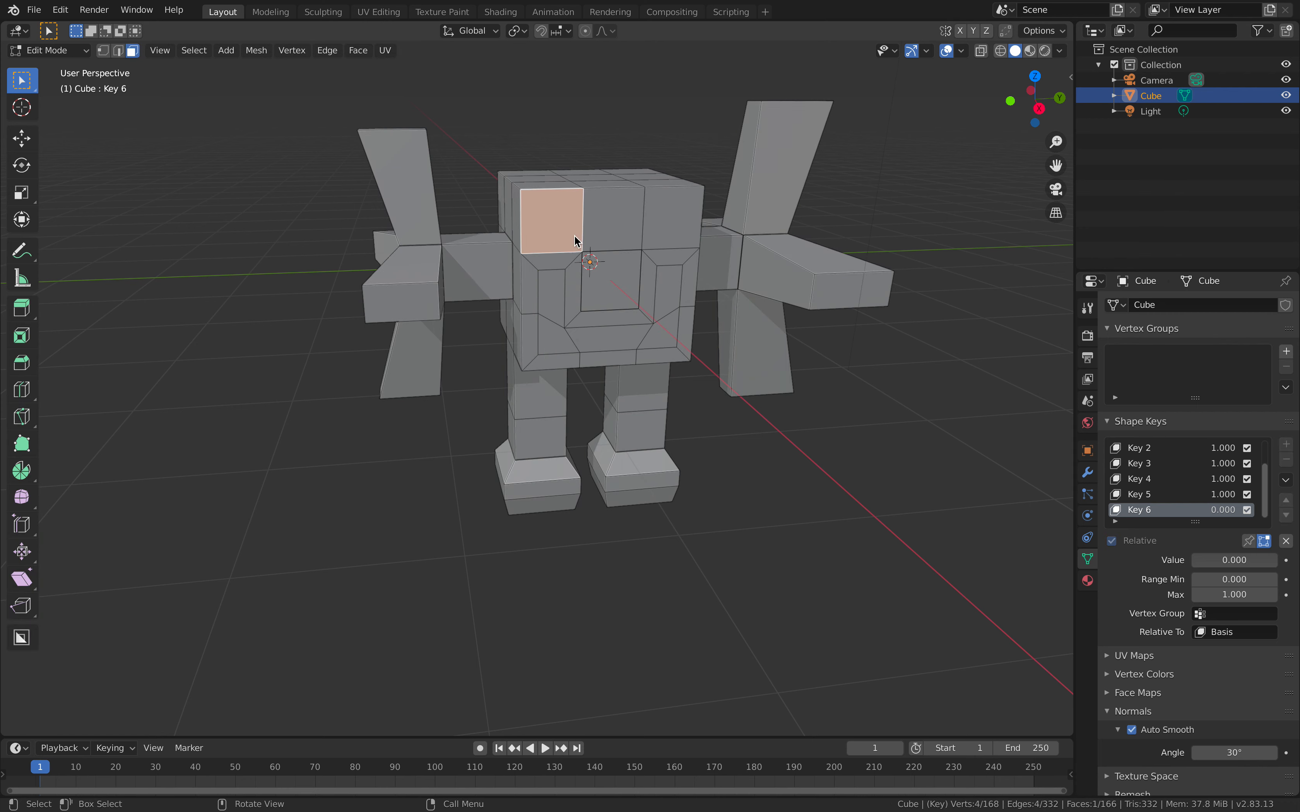
shift+click(661, 232)
key(i)
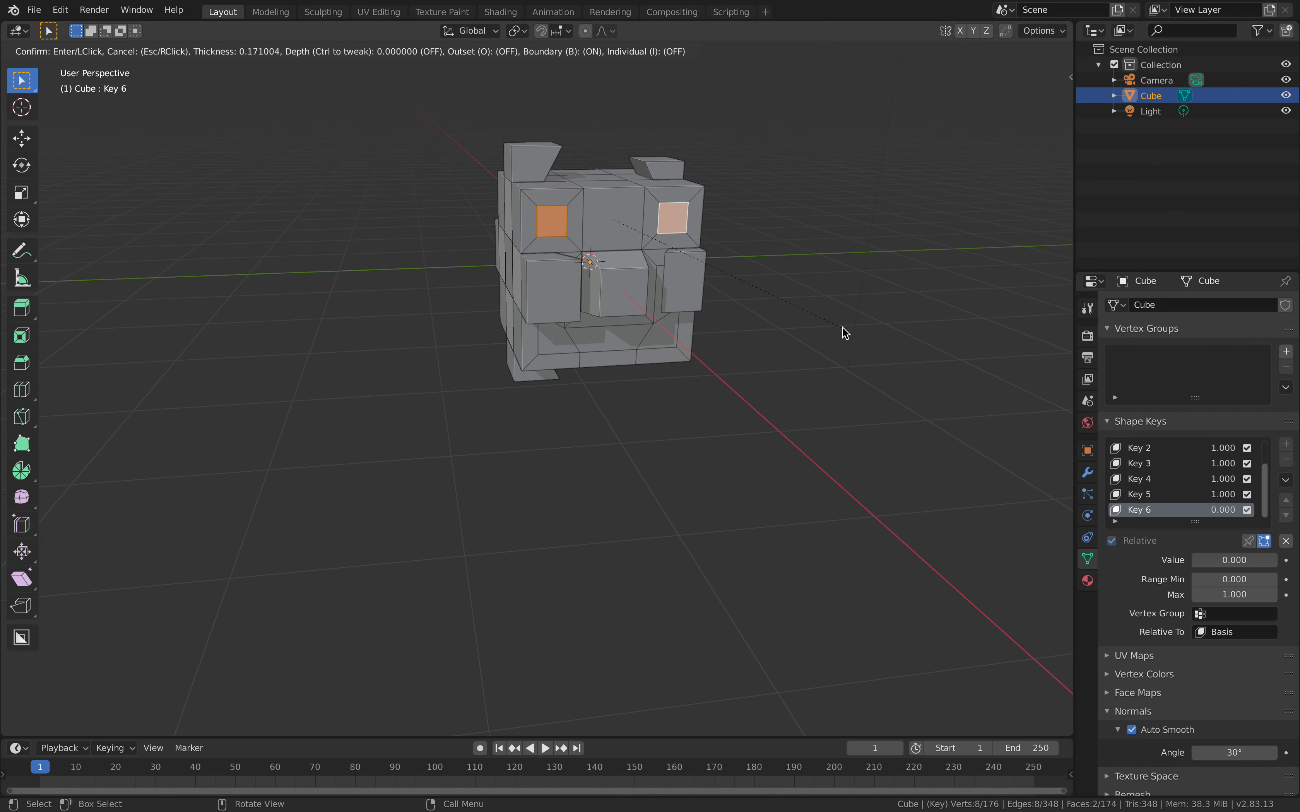
click(846, 334)
key(Tab)
key(Tab)
key(Tab)
key(Tab)
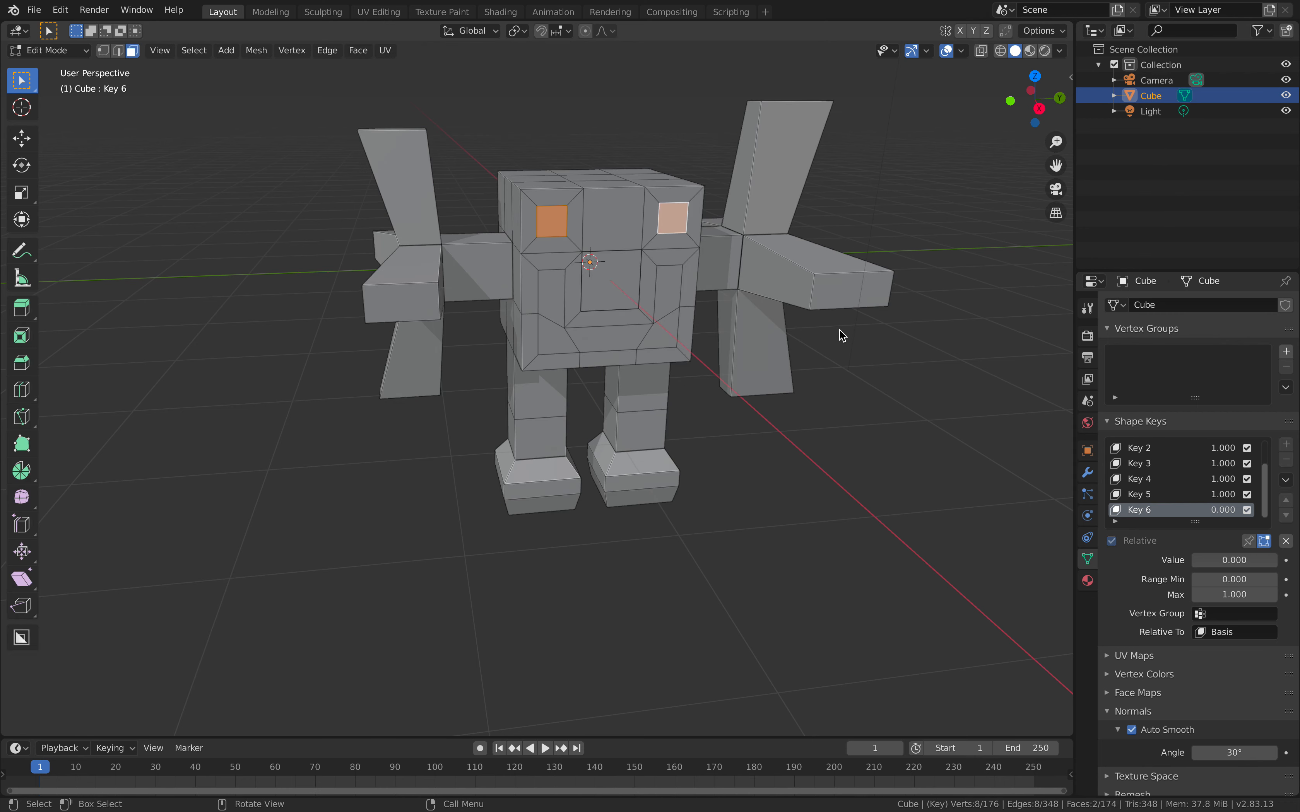
key(Tab)
key(ctrl+s)
- Extrude the inset U-shaped mouth faces and both inset eye faces about 0.28 m inward
middle_drag(839, 426, 838, 427)
key(Tab)
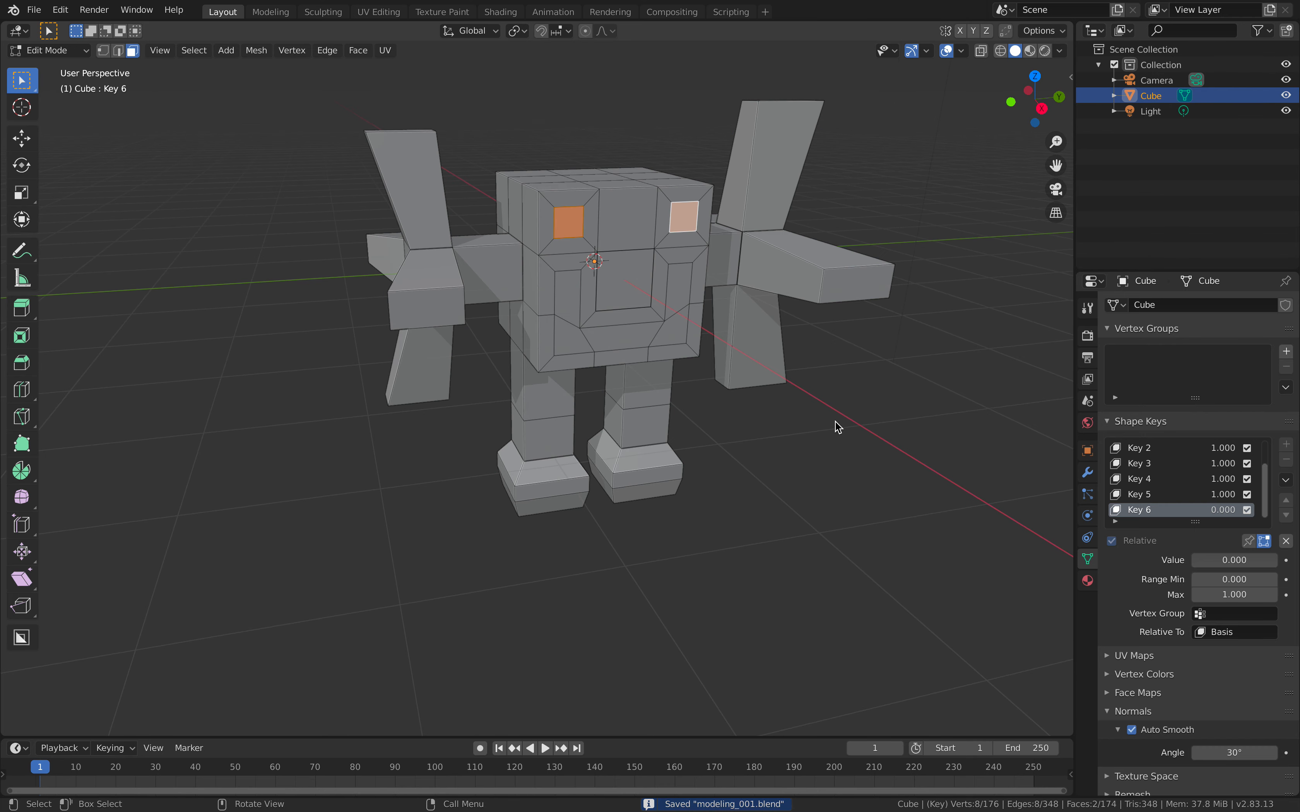
key(Tab)
key(Tab)
click(670, 330)
shift+click(678, 293)
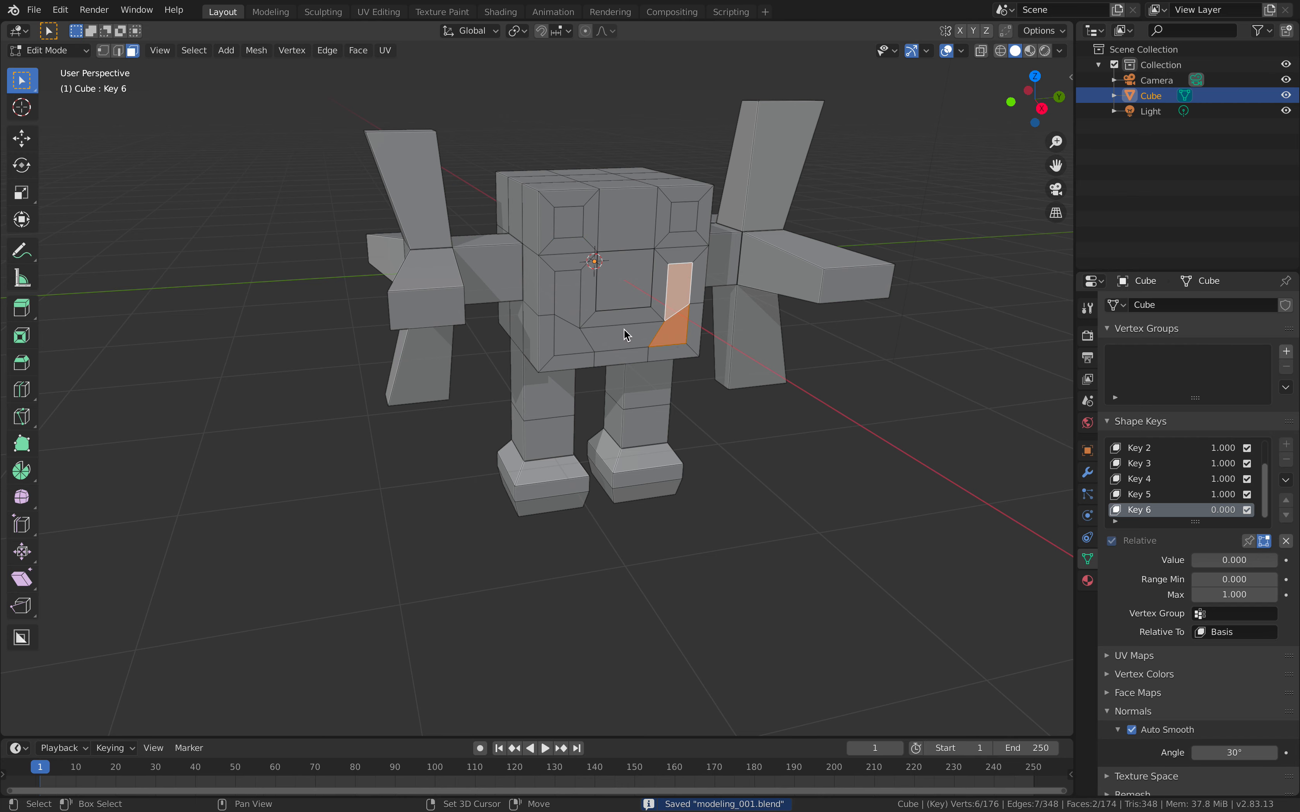
shift+click(623, 336)
shift+click(571, 340)
shift+click(570, 281)
shift+click(571, 239)
shift+click(678, 232)
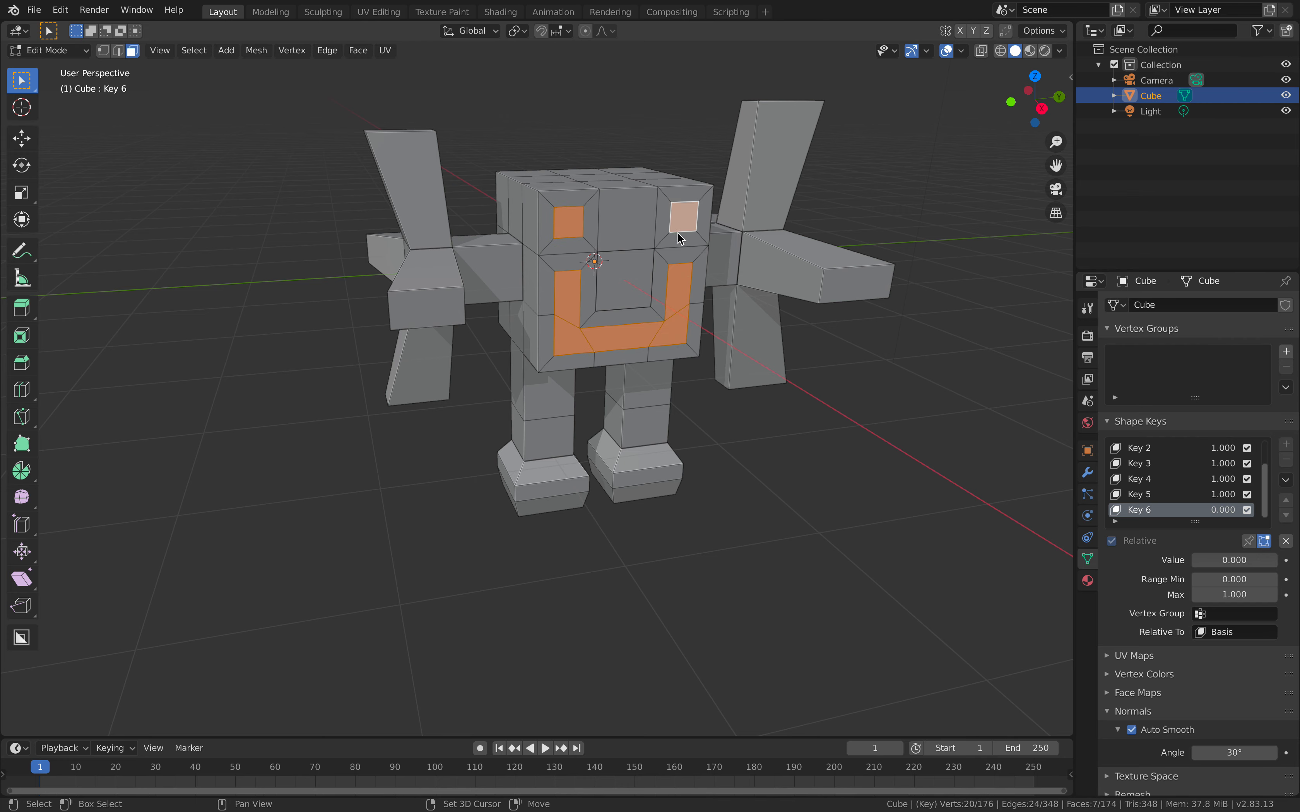
middle_drag(678, 232, 733, 370)
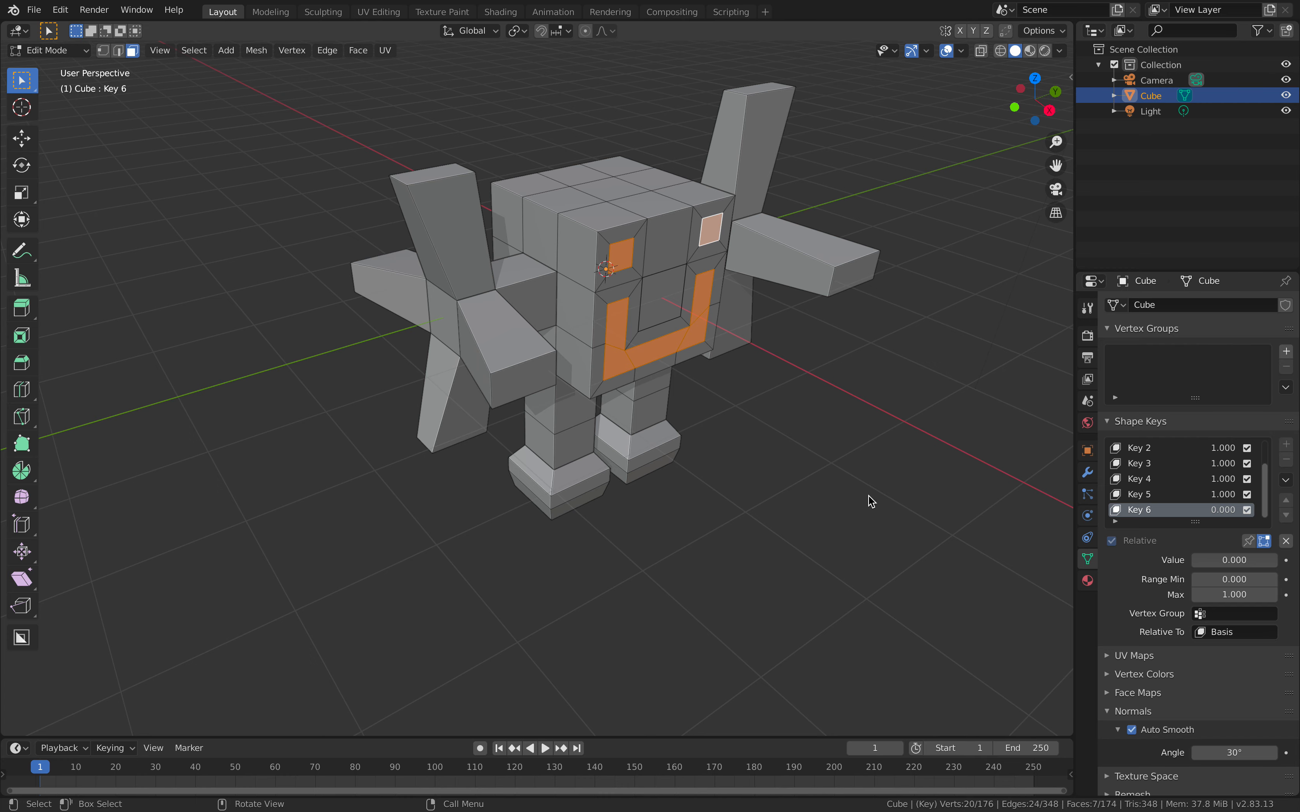
key(e)
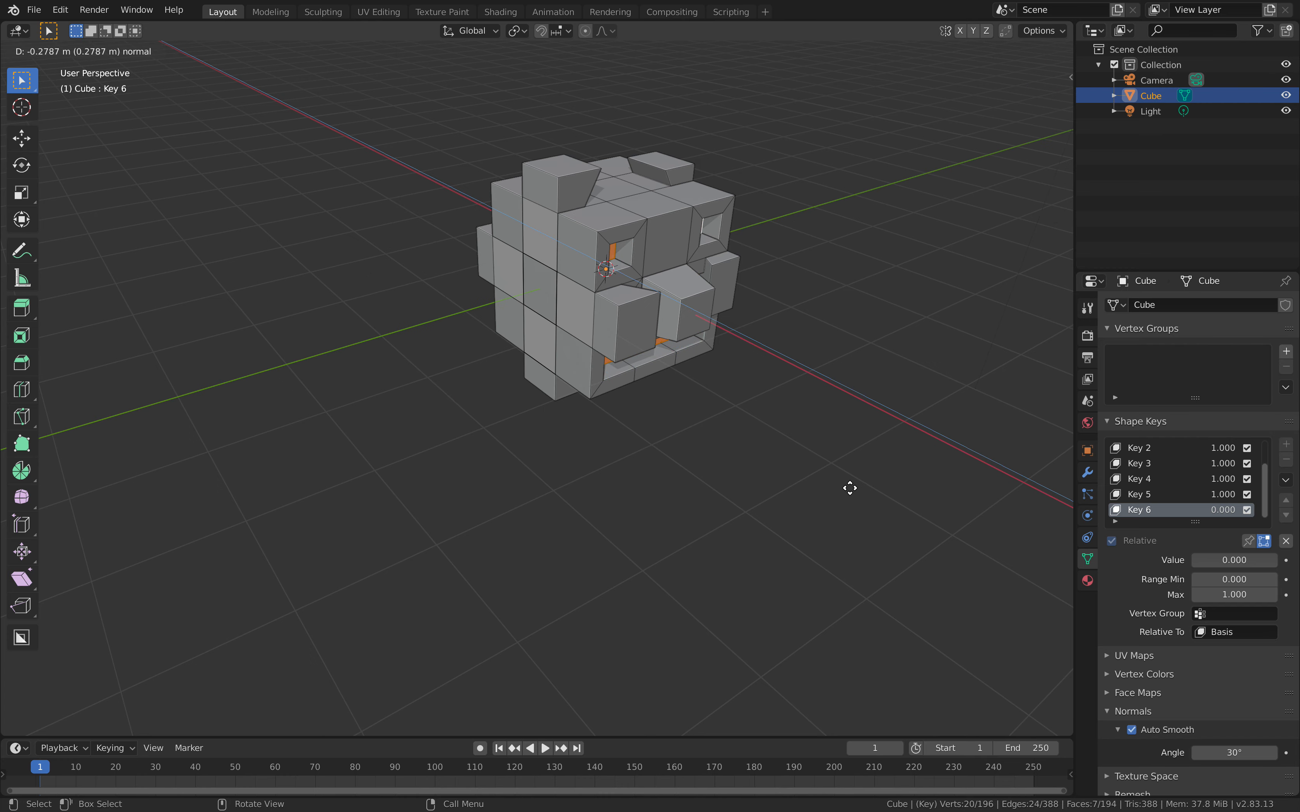
click(849, 487)
- Scale the whole character to about 0.91 along the global X axis in Object Mode, deselect it and save the file
key(Tab)
key(s)
key(x)
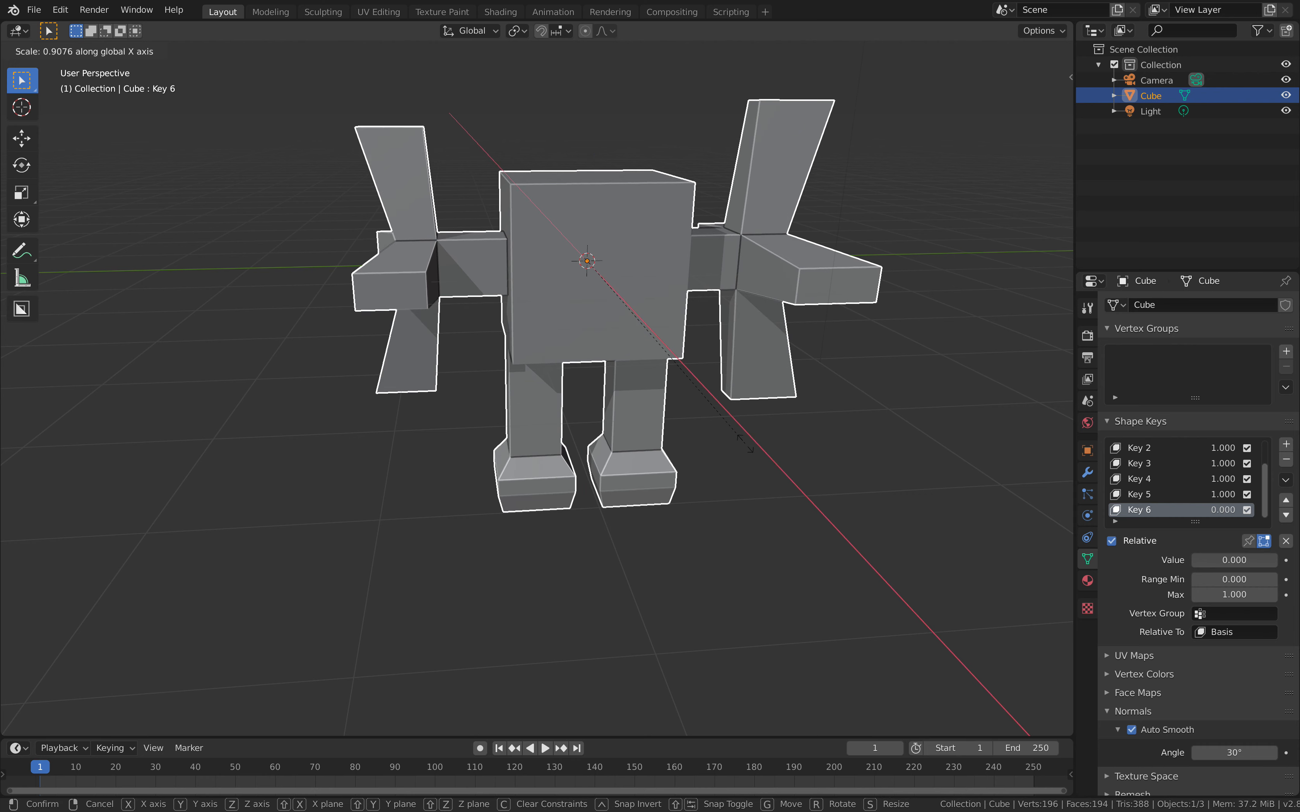
click(746, 444)
middle_drag(746, 444, 829, 460)
click(739, 454)
key(ctrl+s)
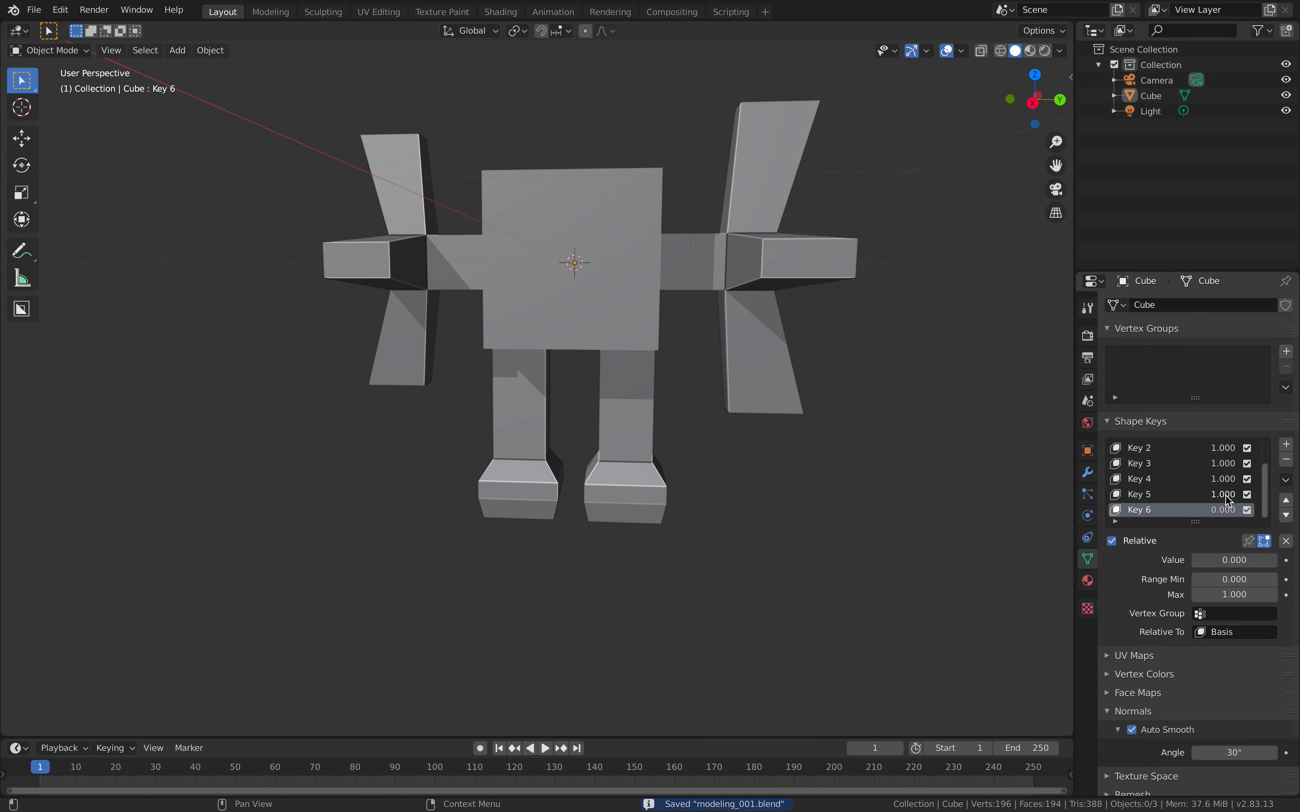
- Preview Key 6 at 1.000 and reset Keys 1 through 6 to 0.000, enlarging the shape key list to show them all
drag(1206, 510, 1257, 511)
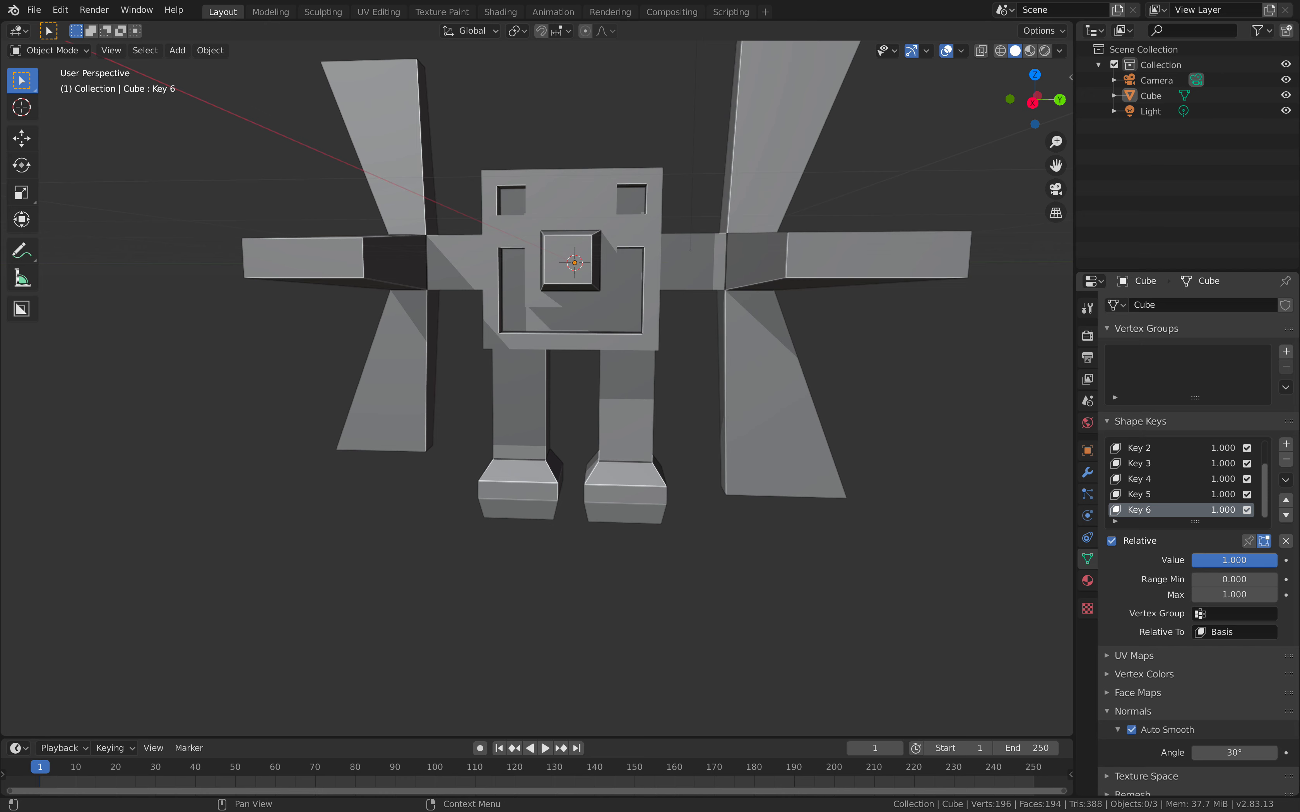
drag(1222, 510, 1171, 454)
middle_drag(887, 446, 983, 473)
scroll(1225, 500, up, 2)
drag(1192, 521, 1194, 583)
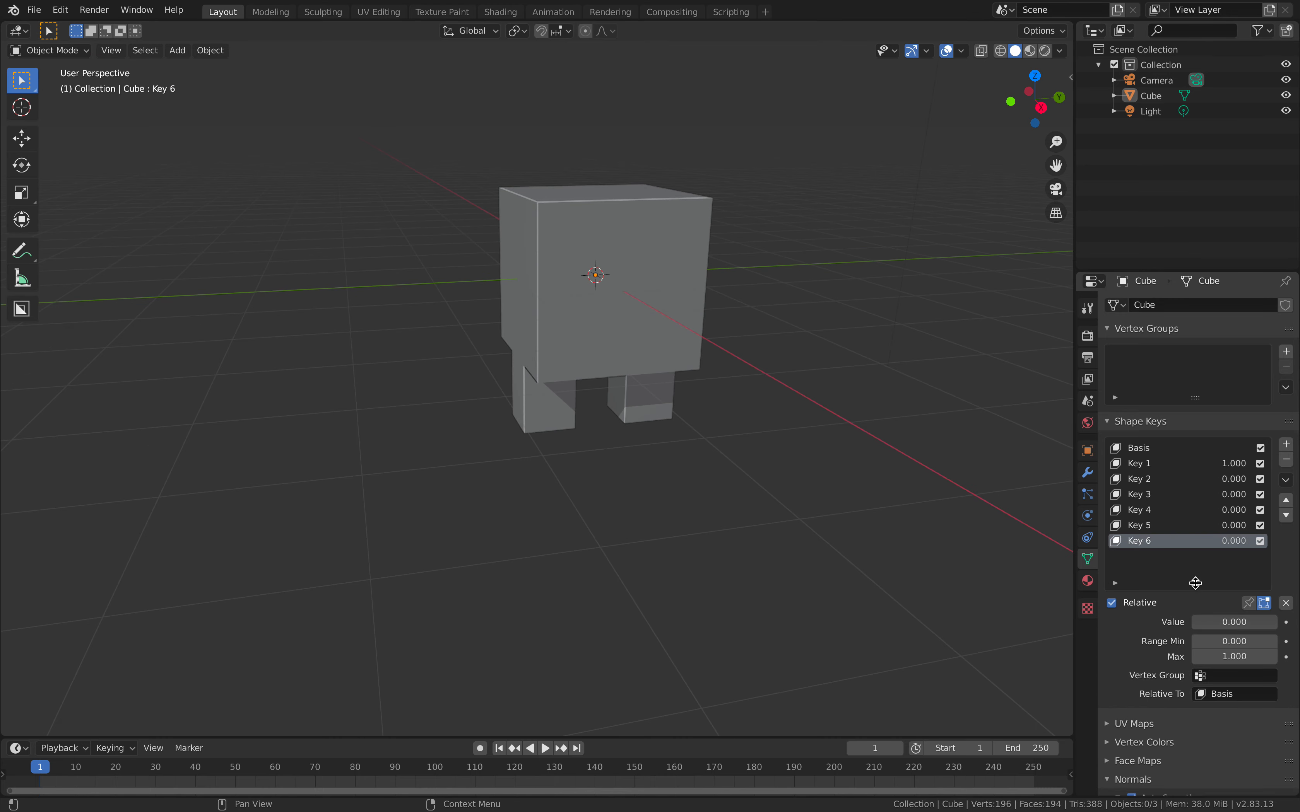
mouse_move(1218, 464)
mouse_down()
mouse_move(1168, 464)
mouse_move(1280, 468)
mouse_move(1209, 468)
mouse_up()
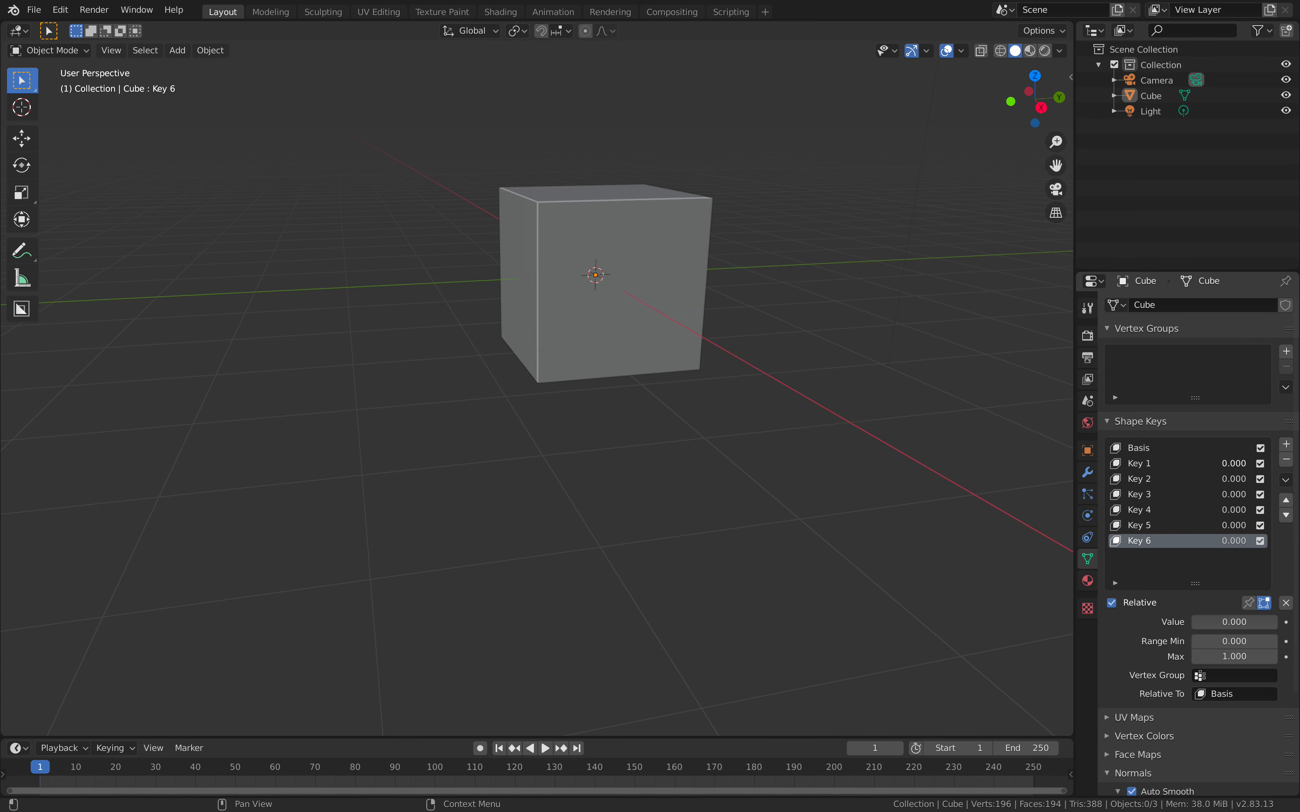
- Enlarge the timeline and keyframe Key 1 at 0.000 on frame 1 and at 1.000 on frame 10
middle_drag(839, 466, 800, 490)
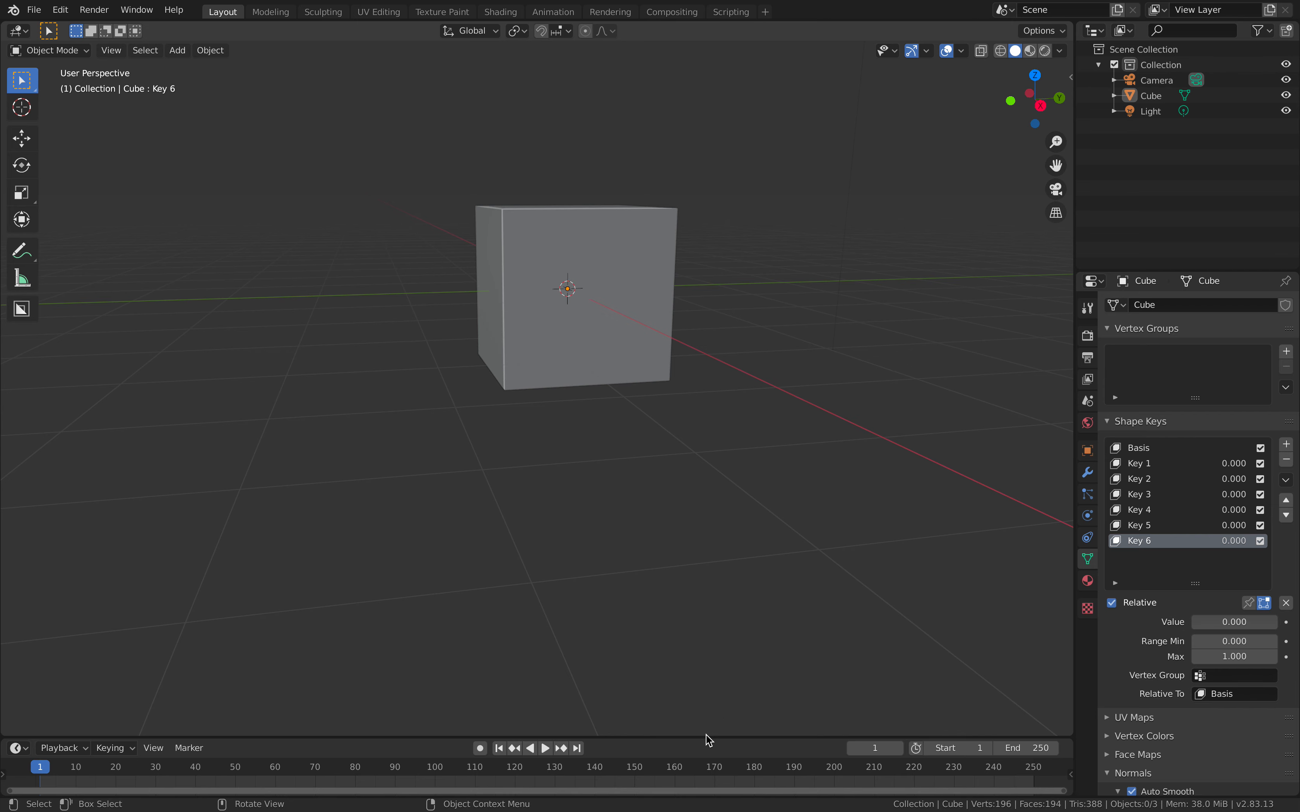
drag(707, 736, 713, 699)
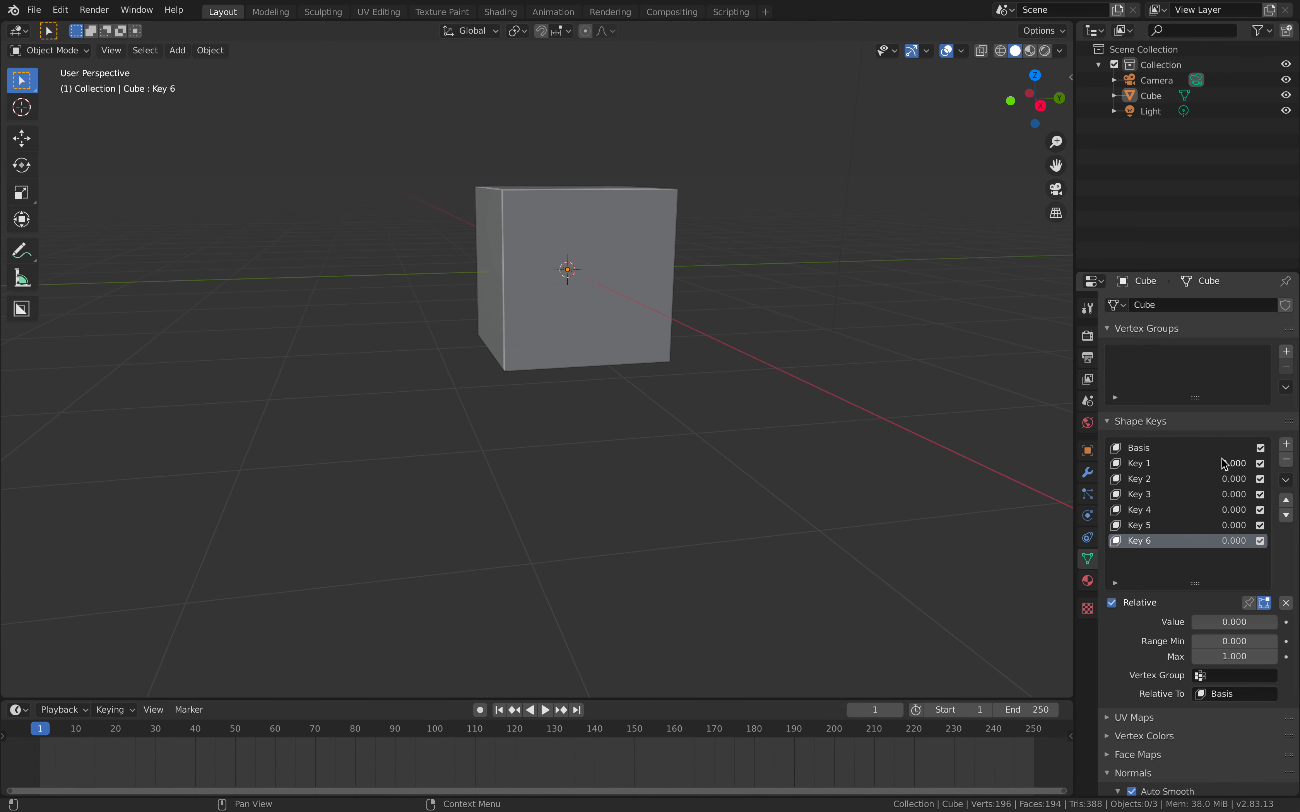
key(i)
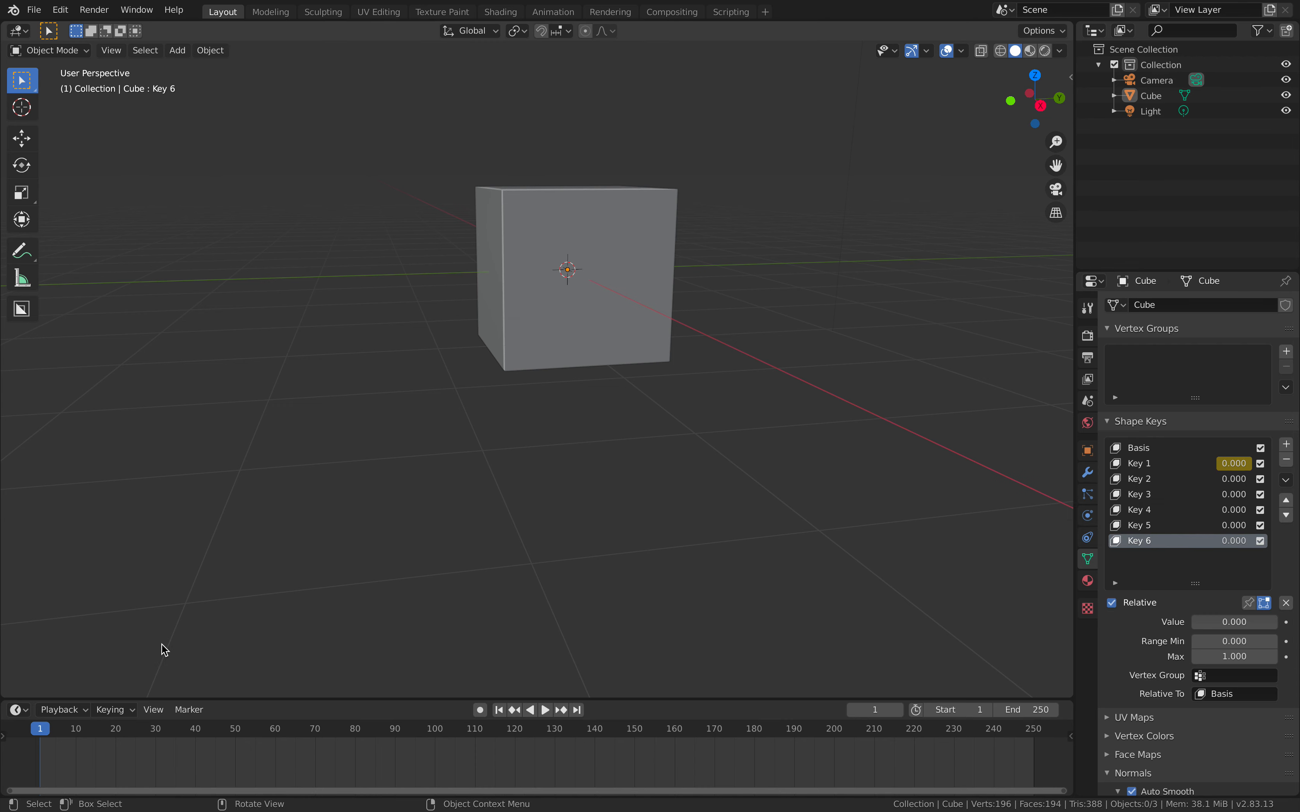
drag(82, 729, 76, 731)
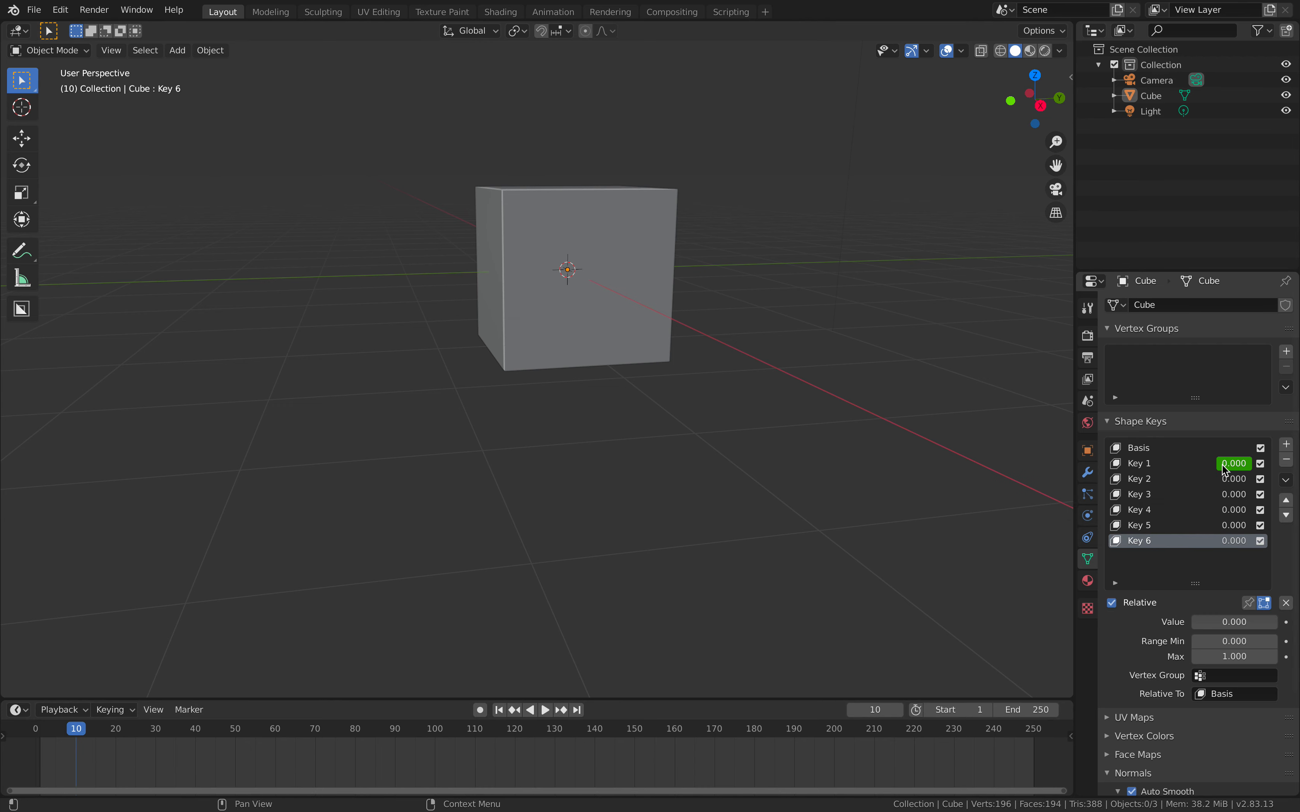
drag(1222, 463, 1248, 463)
key(i)
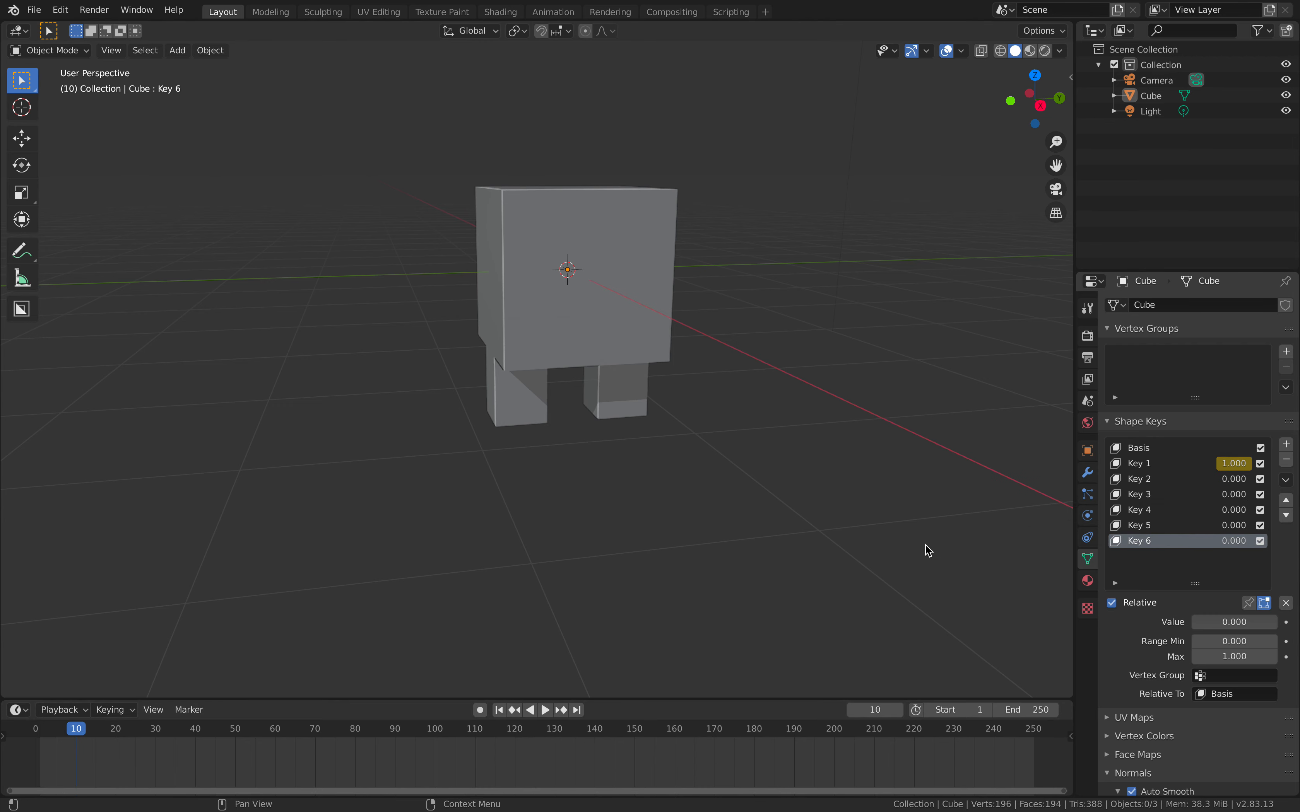
- Keyframe Key 2 at 0.000 on frame 10 and 1.000 on frame 20, plus Key 3 at 0.000 on frame 20
key(i)
click(119, 732)
drag(1231, 479, 1244, 483)
key(i)
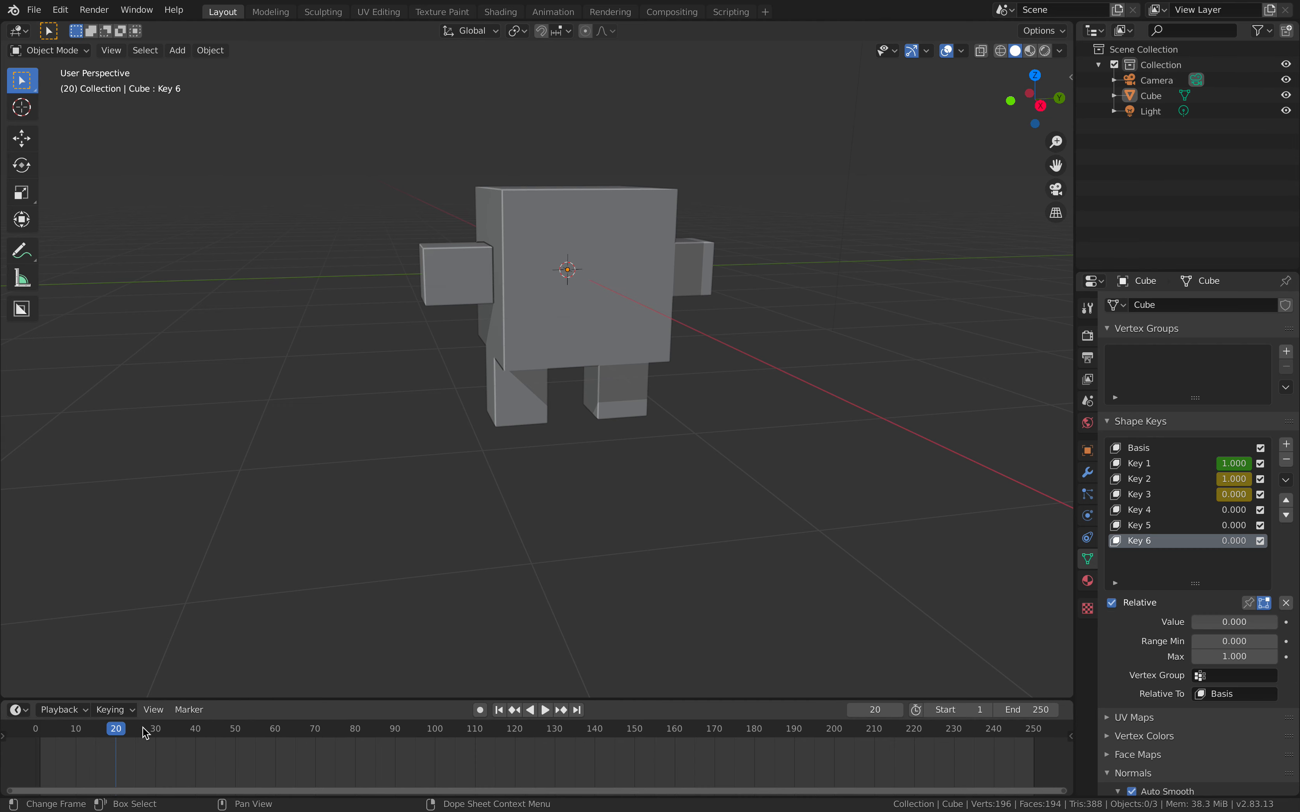
- Keyframe Key 3 at 1.000 and Key 4 at 0.000 on frame 30
click(155, 731)
drag(1231, 494, 1241, 500)
key(i)
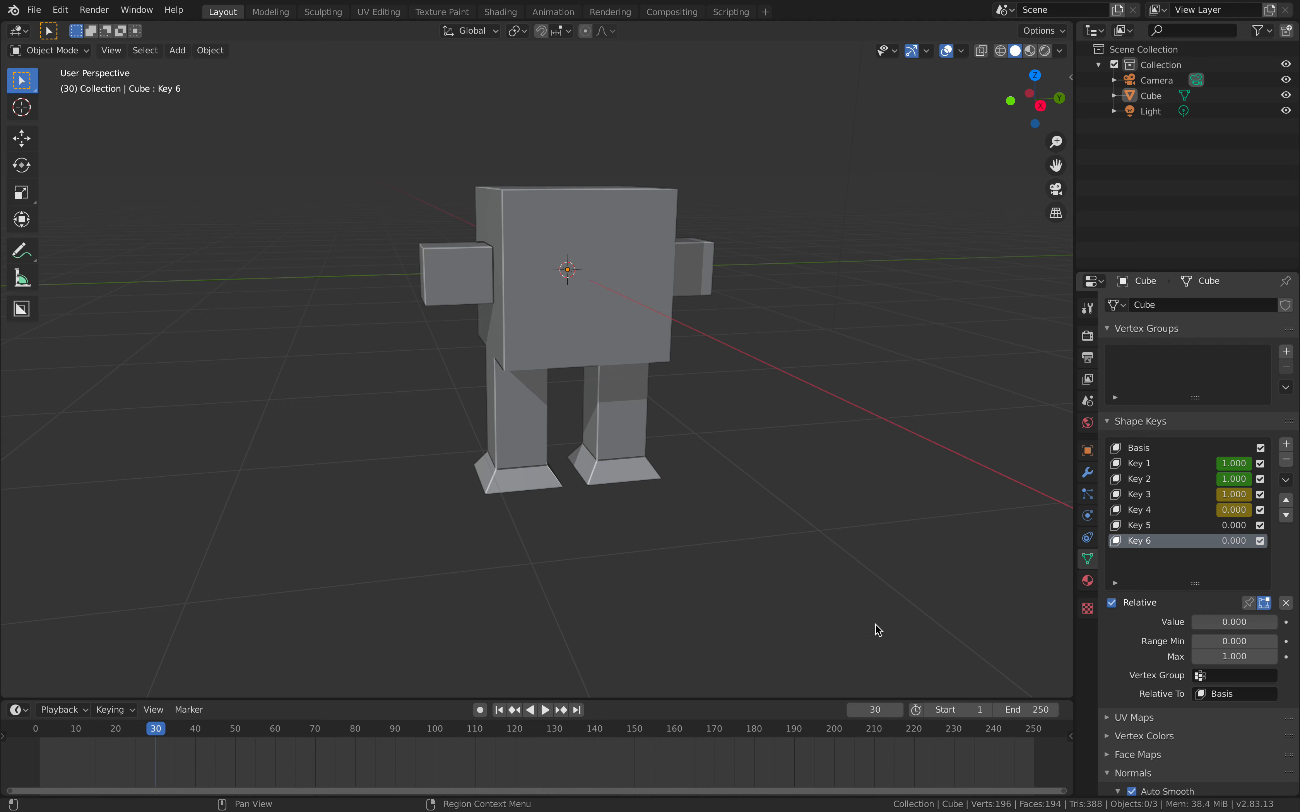
- Move the current frame to 40
click(194, 736)
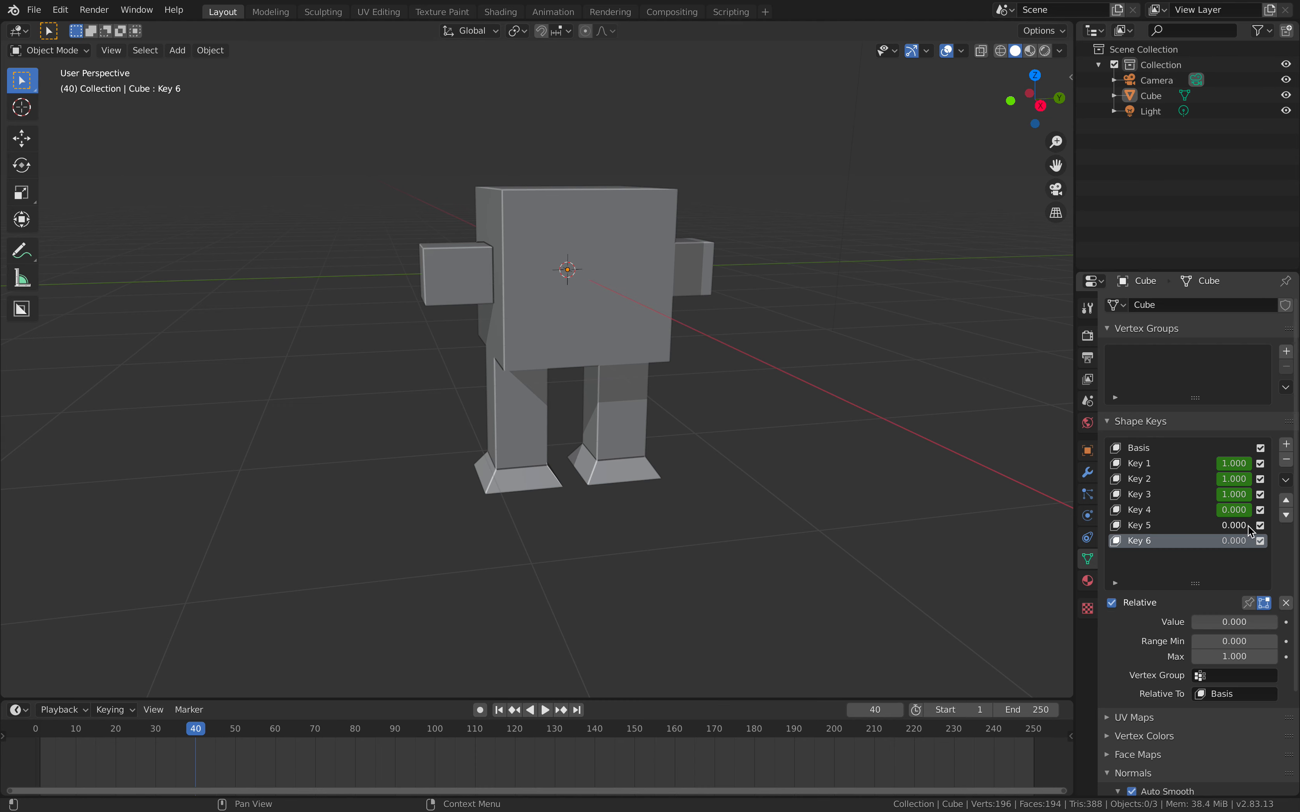